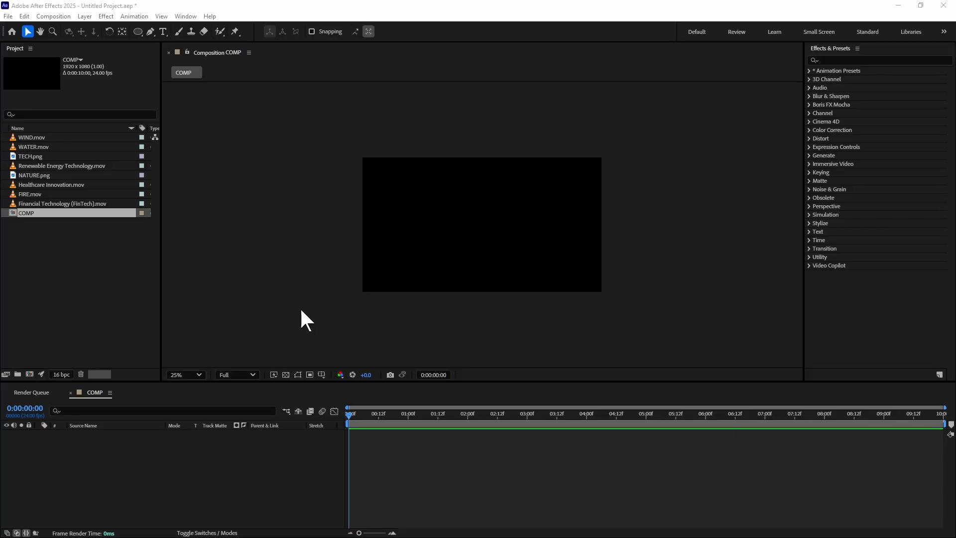
# Find the COMP composition with the project search "comp" and place it in a new folder named COMPS
pyautogui.click(64, 262)
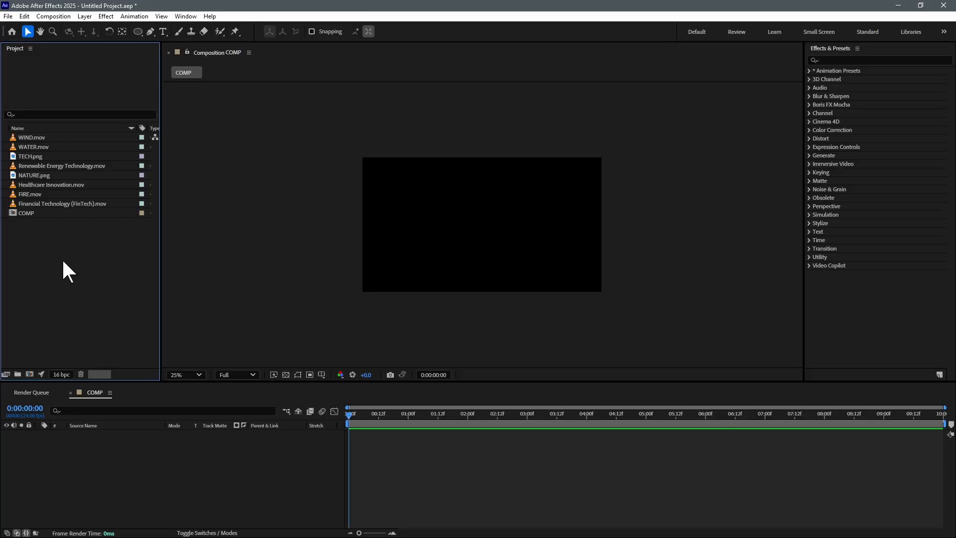
pyautogui.click(36, 114)
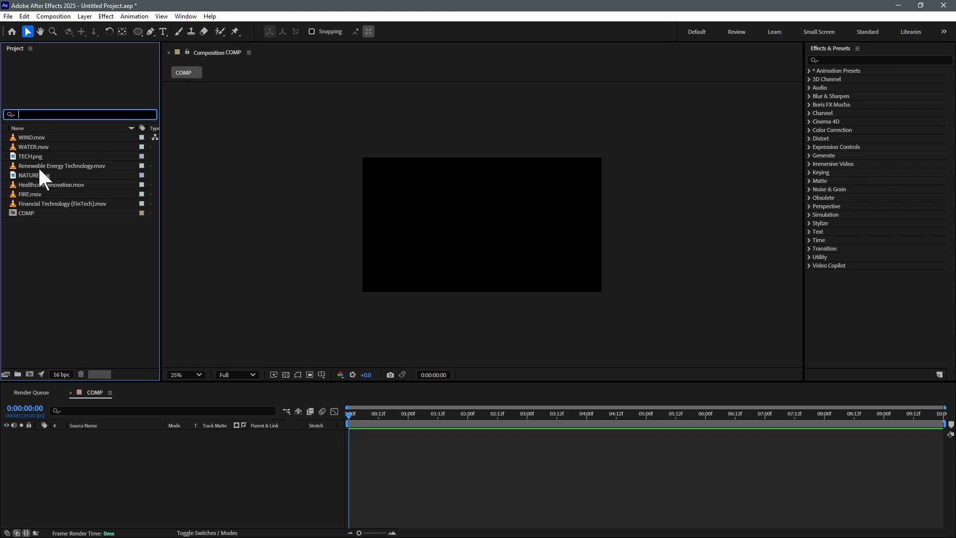
pyautogui.write('comp')
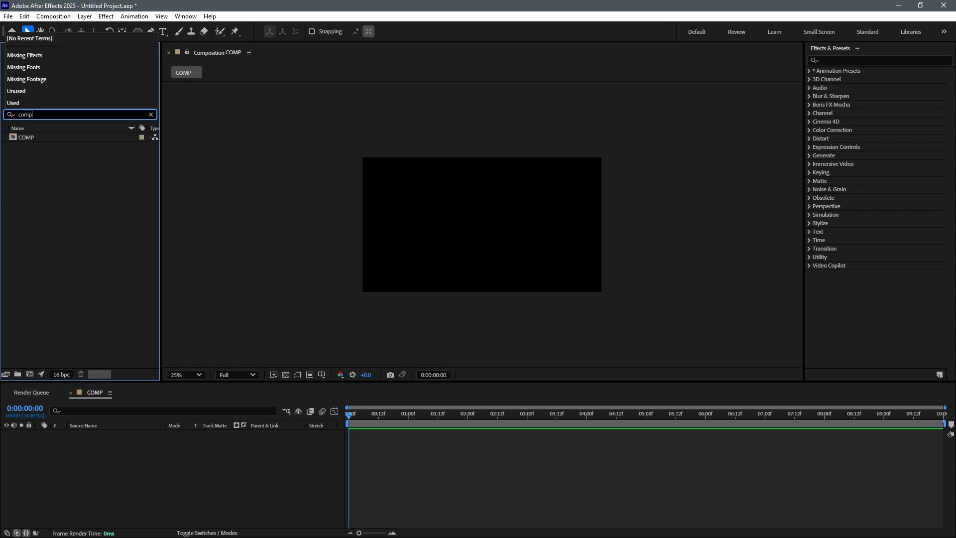
pyautogui.click(36, 137)
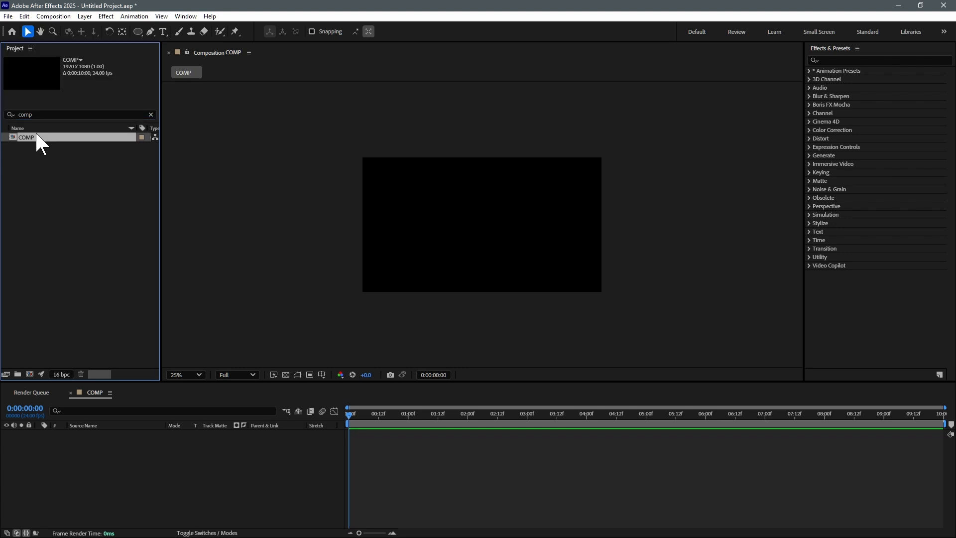
pyautogui.moveTo(45, 138); pyautogui.dragTo(20, 375)
pyautogui.click(49, 248)
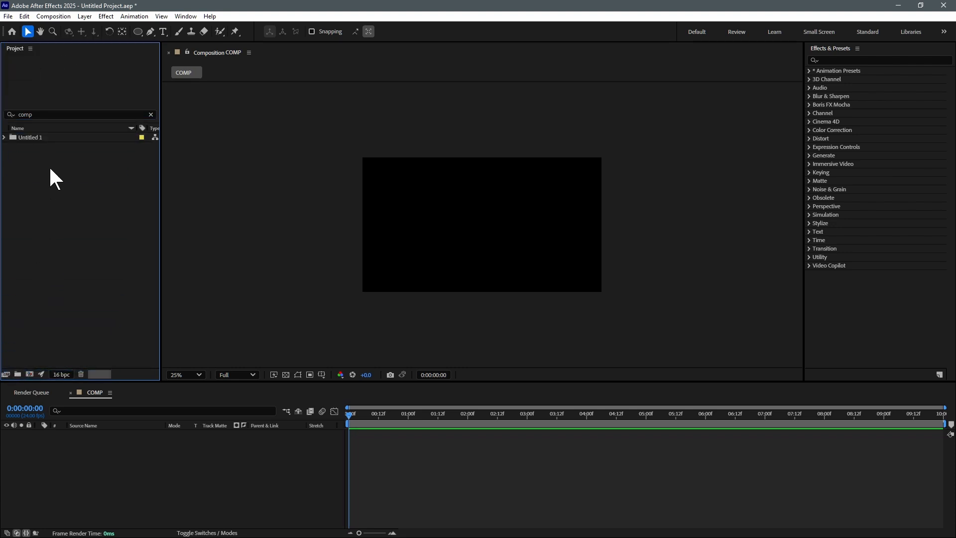
pyautogui.click(38, 137)
pyautogui.press('Return')
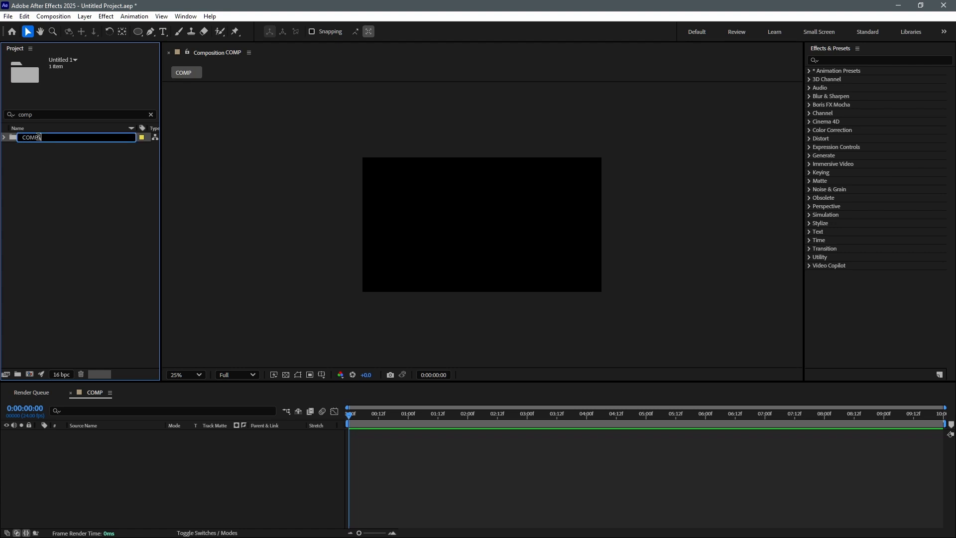
pyautogui.write('COMPS')
pyautogui.press('Return')
# Filter the project by "PNG" and group TECH.png and NATURE.png in a new folder named IMAGES
pyautogui.click(38, 115)
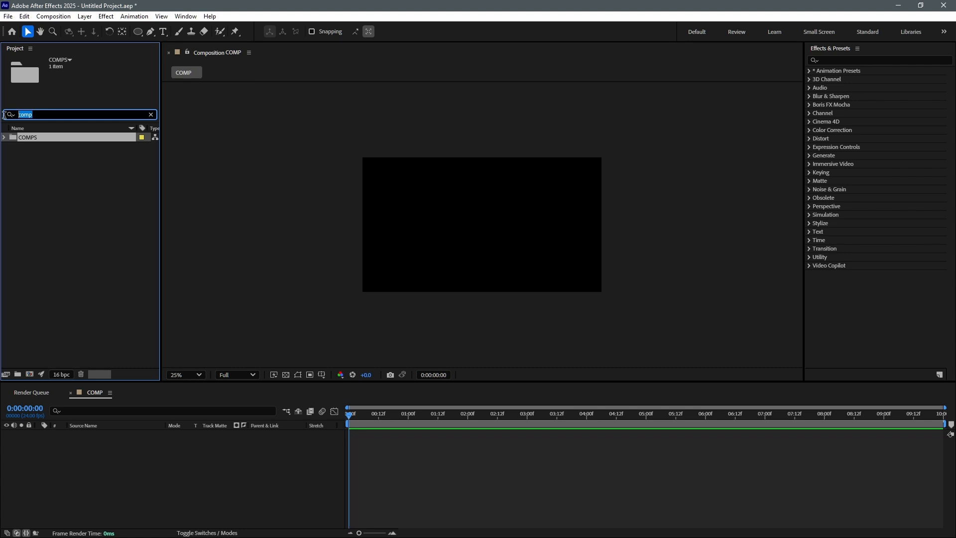
pyautogui.write('PNG')
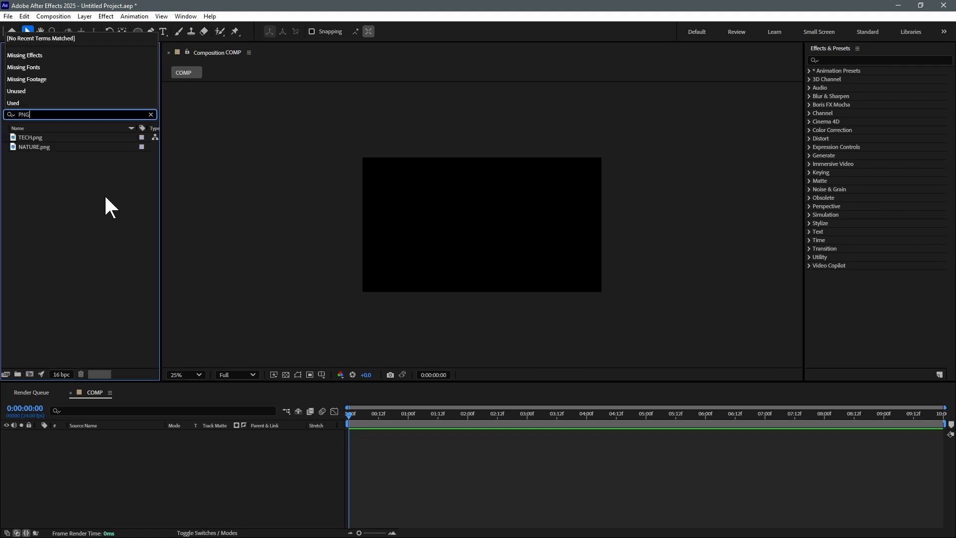
pyautogui.click(28, 138)
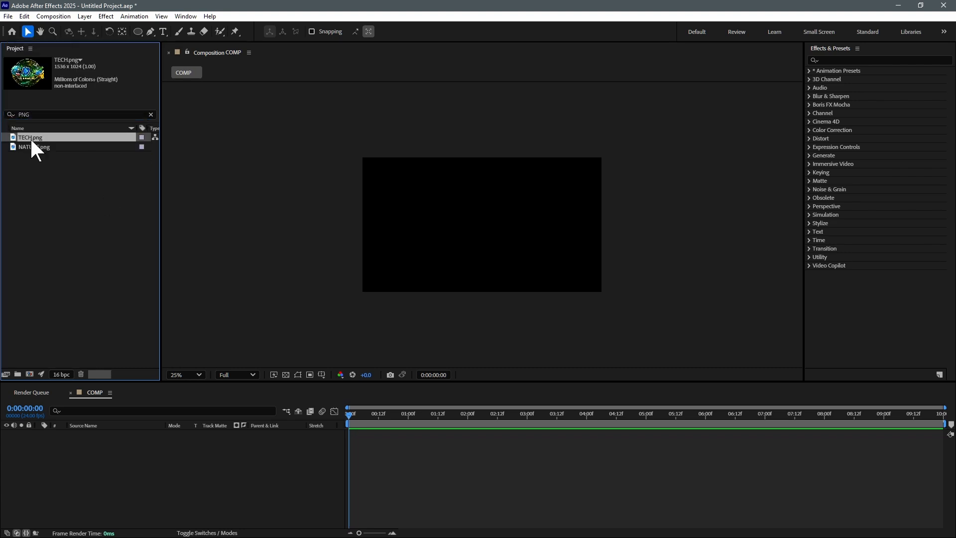
pyautogui.keyDown('shift'); pyautogui.click(48, 146); pyautogui.keyUp('shift')
pyautogui.moveTo(48, 146); pyautogui.dragTo(18, 374)
pyautogui.write('IMA')
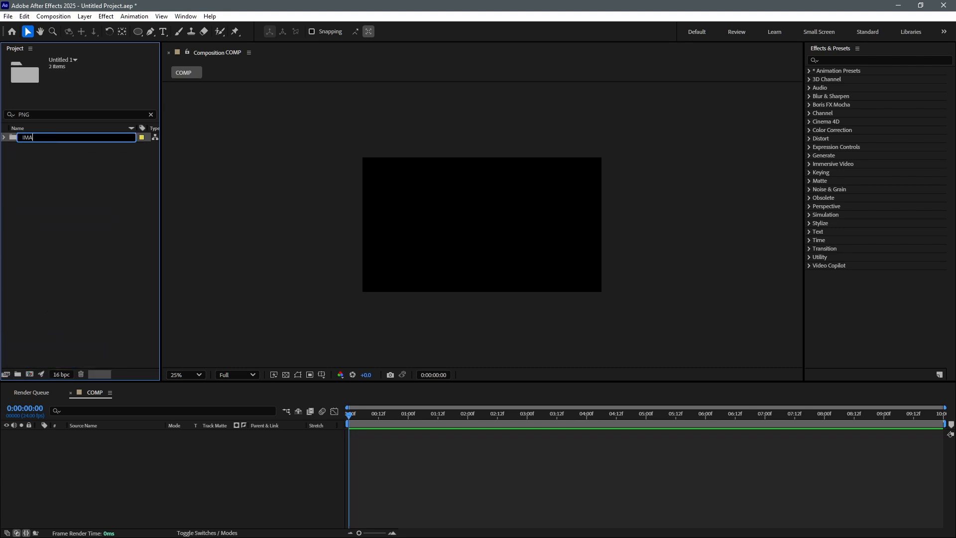
pyautogui.write('GES')
pyautogui.press('Return')
# Filter the project by "MOV", group all the clips in a new folder named VIDEO ELEMENTS, and clear the search
pyautogui.click(9, 114)
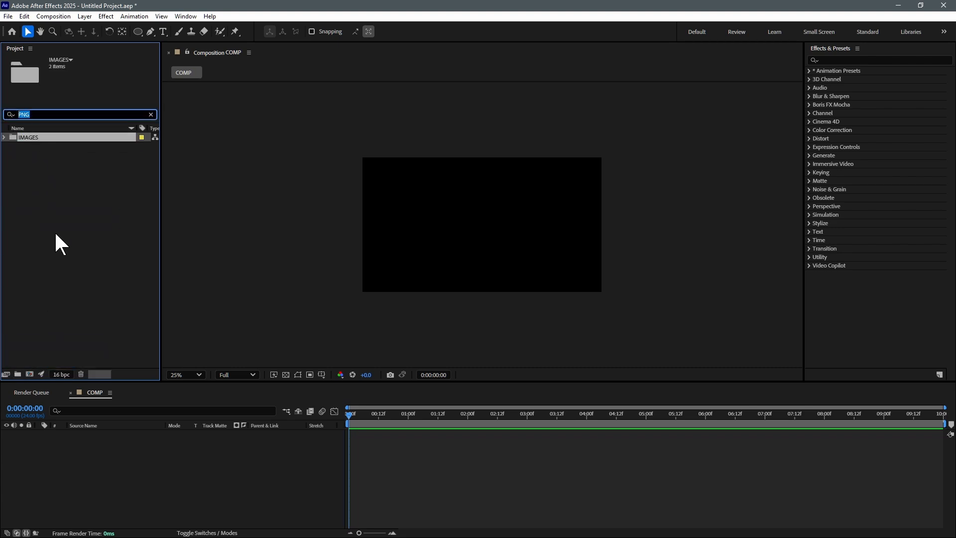
pyautogui.write('MOV')
pyautogui.click(38, 139)
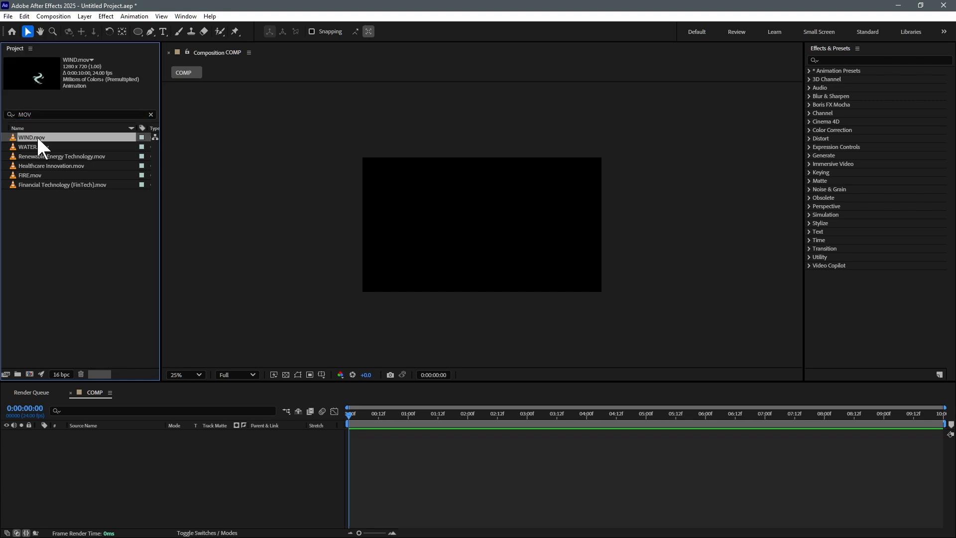
pyautogui.keyDown('shift'); pyautogui.click(53, 186); pyautogui.keyUp('shift')
pyautogui.moveTo(53, 185); pyautogui.dragTo(18, 374)
pyautogui.write('VIDEO')
pyautogui.press('Return')
pyautogui.click(55, 114)
pyautogui.press('BackSpace')
pyautogui.click(66, 224)
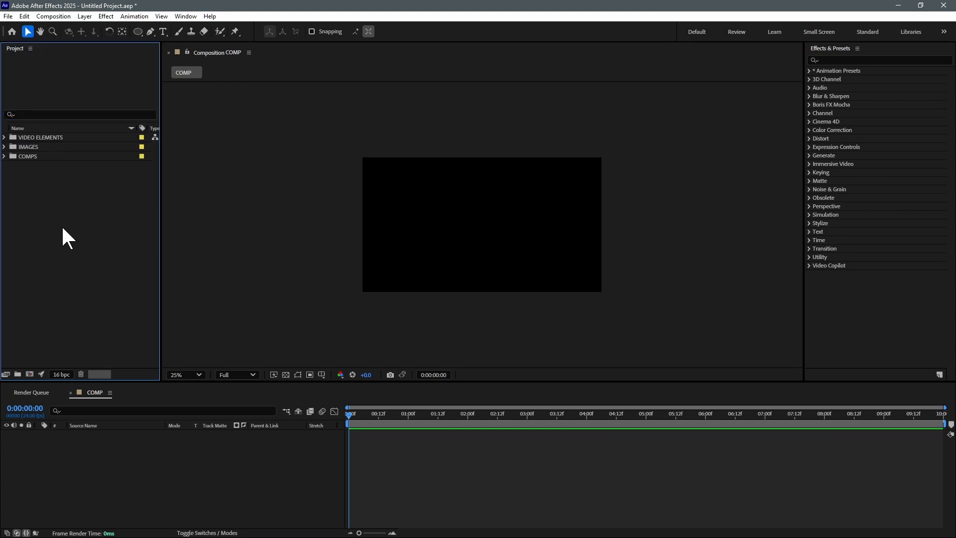
# Check the contents of the COMPS, IMAGES and VIDEO ELEMENTS folders, keeping only VIDEO ELEMENTS expanded
pyautogui.doubleClick(30, 156)
pyautogui.doubleClick(33, 147)
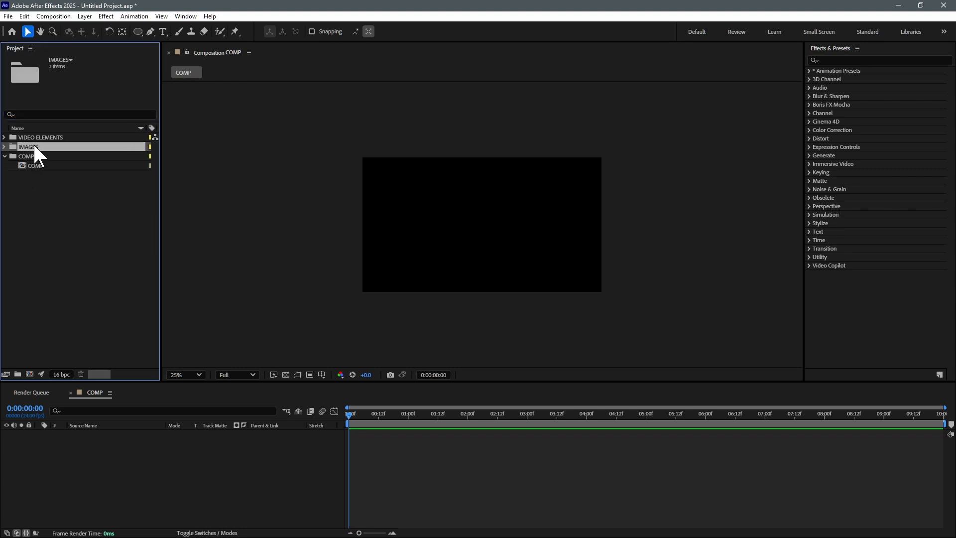
pyautogui.doubleClick(55, 137)
pyautogui.doubleClick(54, 136)
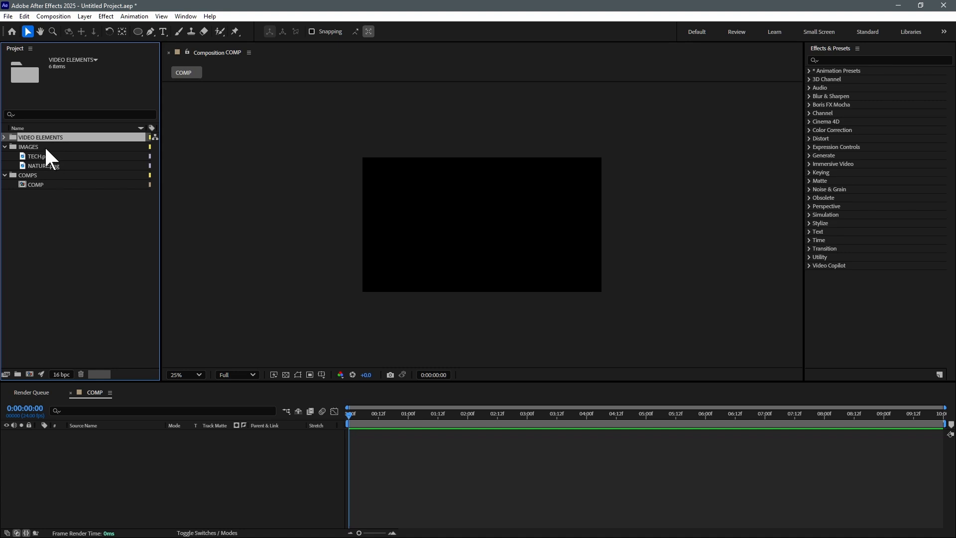
pyautogui.doubleClick(44, 146)
pyautogui.click(46, 156)
pyautogui.doubleClick(46, 157)
pyautogui.click(49, 231)
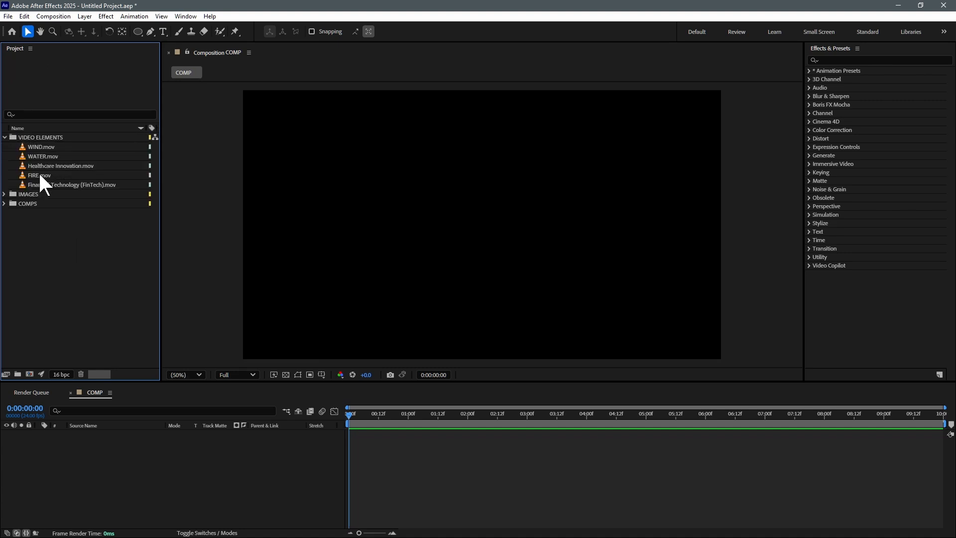
# Add FIRE.mov to the lower-left area of the composition and scrub through its first second
pyautogui.click(41, 176)
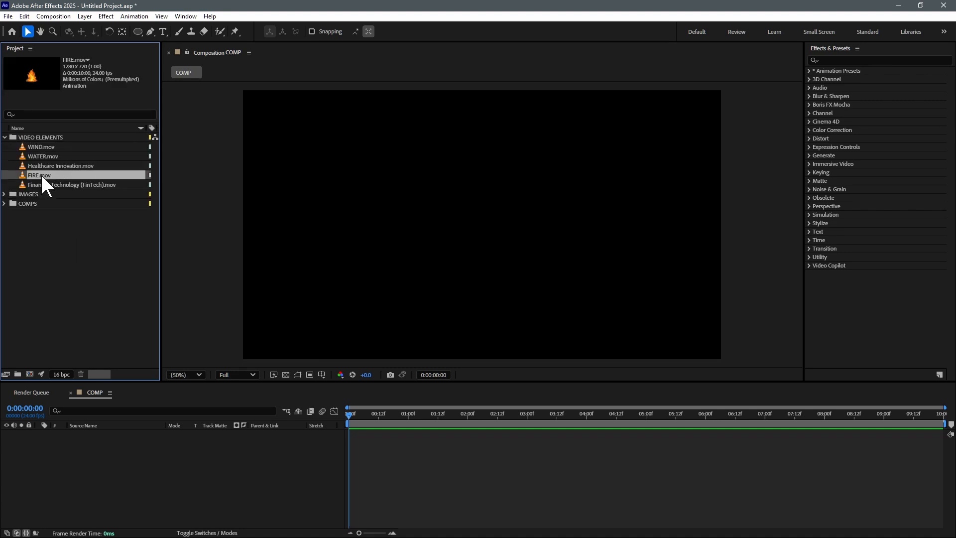
pyautogui.moveTo(42, 173); pyautogui.dragTo(357, 264)
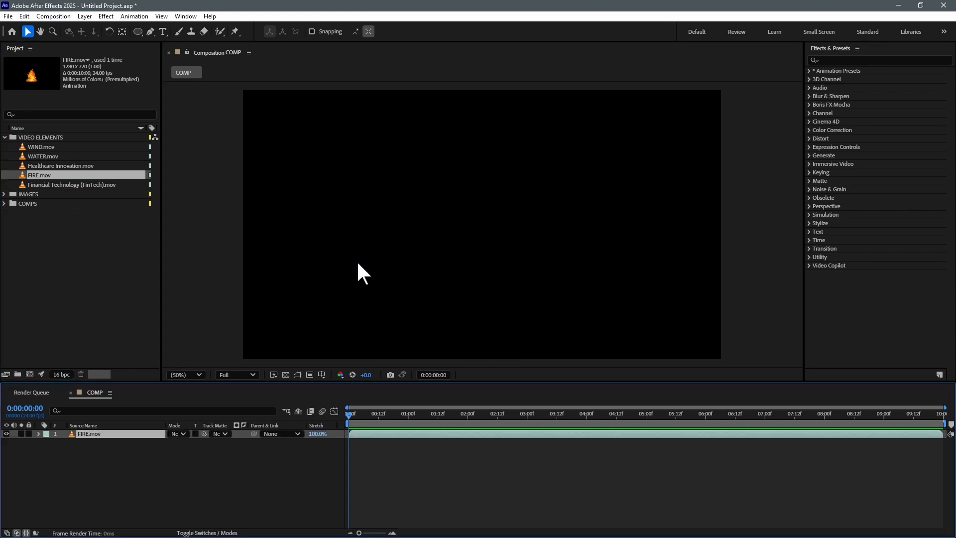
pyautogui.click(328, 298)
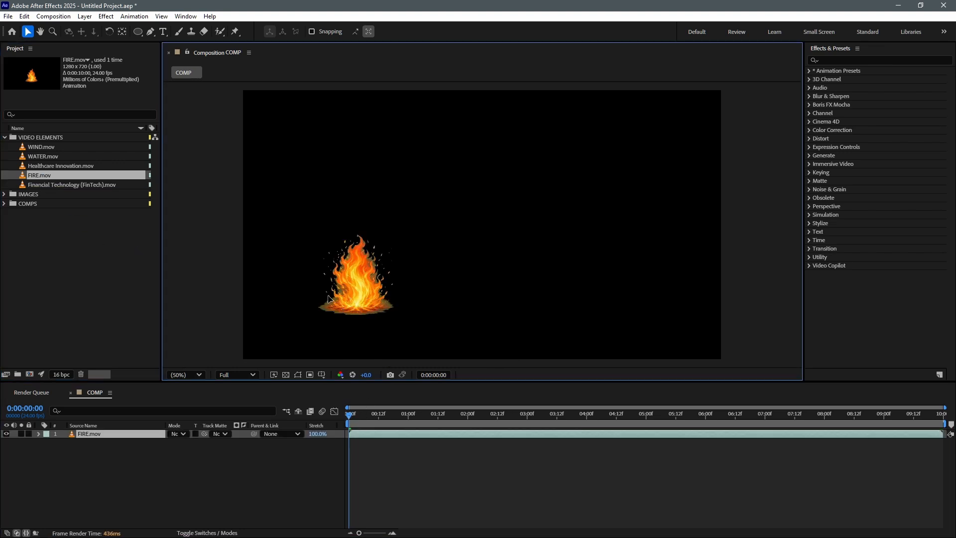
pyautogui.moveTo(364, 415); pyautogui.dragTo(407, 418)
pyautogui.click(362, 297)
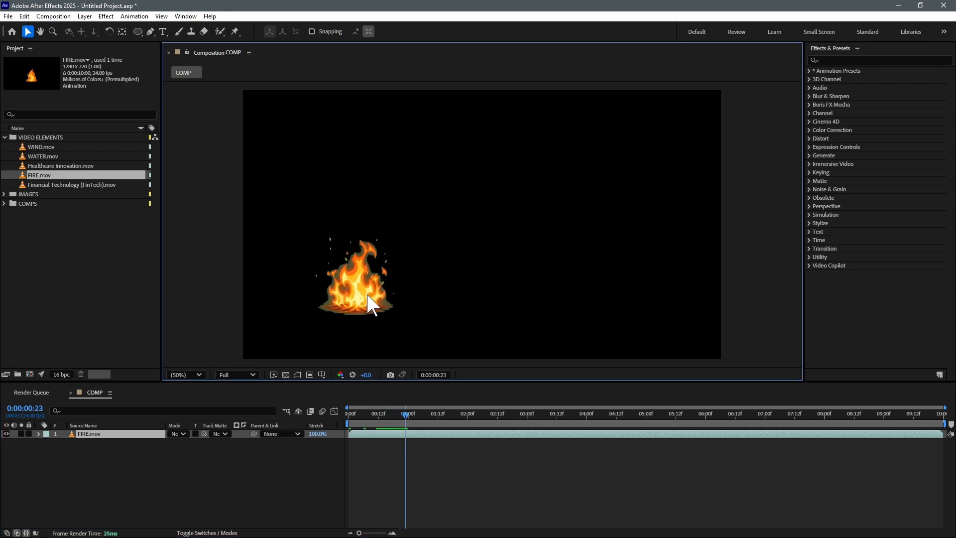
# Centre and fit the fire clip to the composition frame, and scrub to 0:00:04:19
pyautogui.moveTo(391, 288); pyautogui.dragTo(504, 277)
pyautogui.hotkey('ctrl', 'alt', 'f')
pyautogui.moveTo(361, 418); pyautogui.dragTo(634, 420)
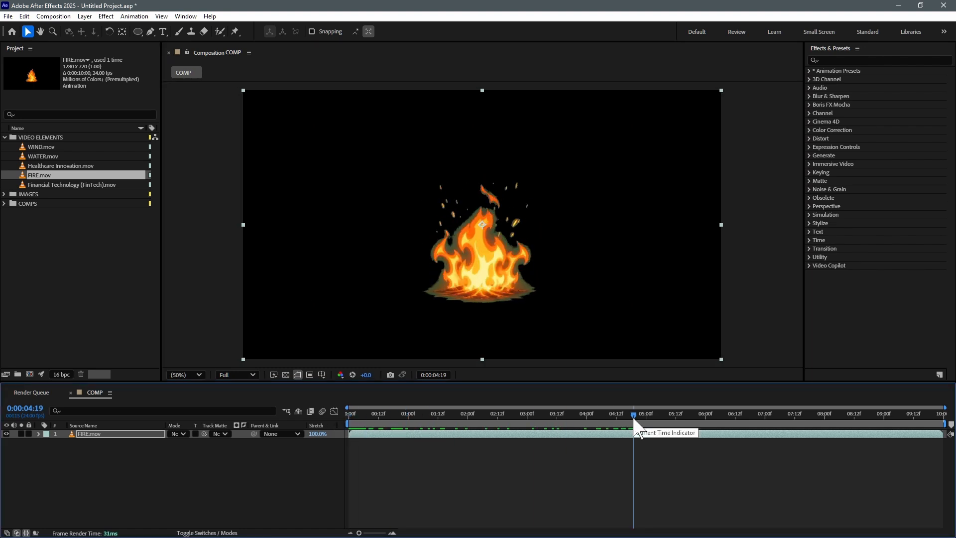
# Draw a yellow-filled circle about 578 px in diameter on a new shape layer and position it over the fire
pyautogui.click(90, 482)
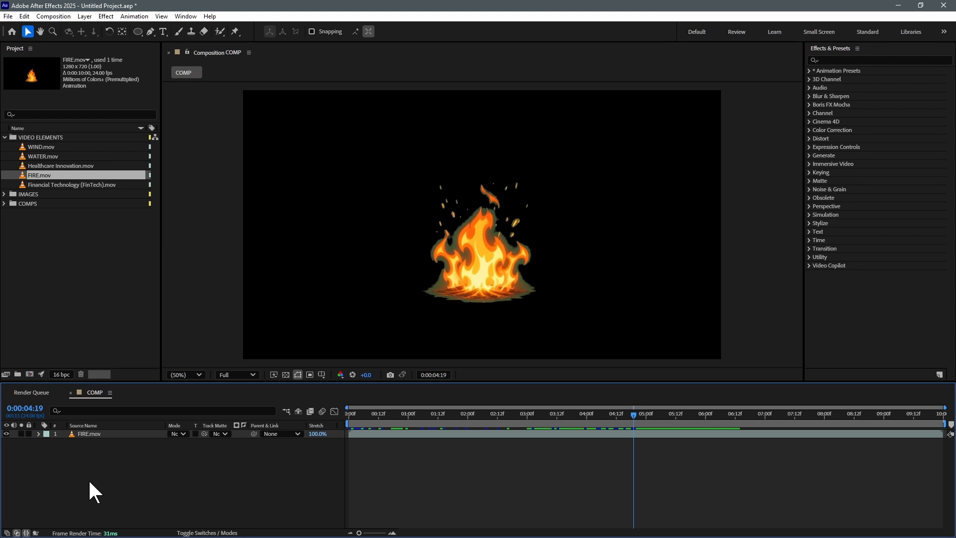
pyautogui.click(138, 31)
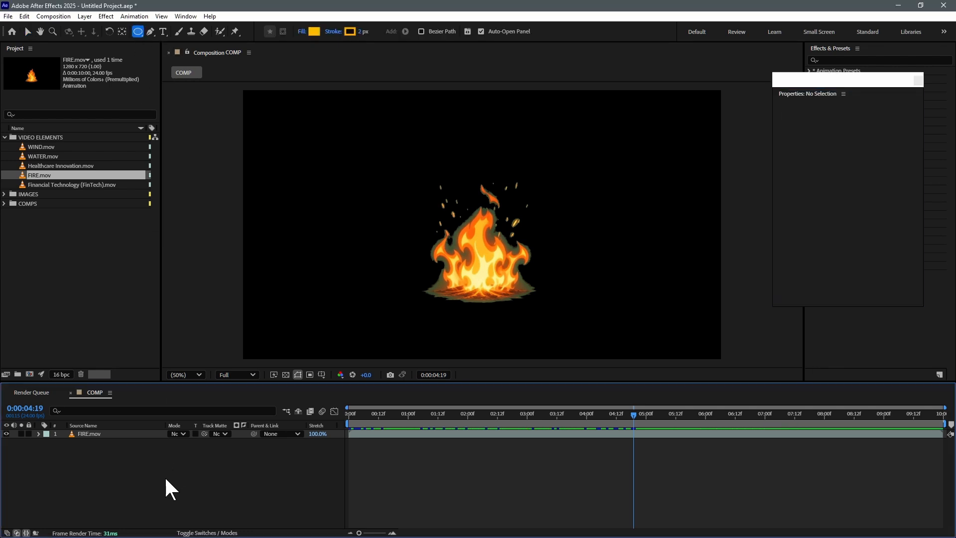
pyautogui.click(404, 187)
pyautogui.moveTo(412, 194); pyautogui.dragTo(545, 327)
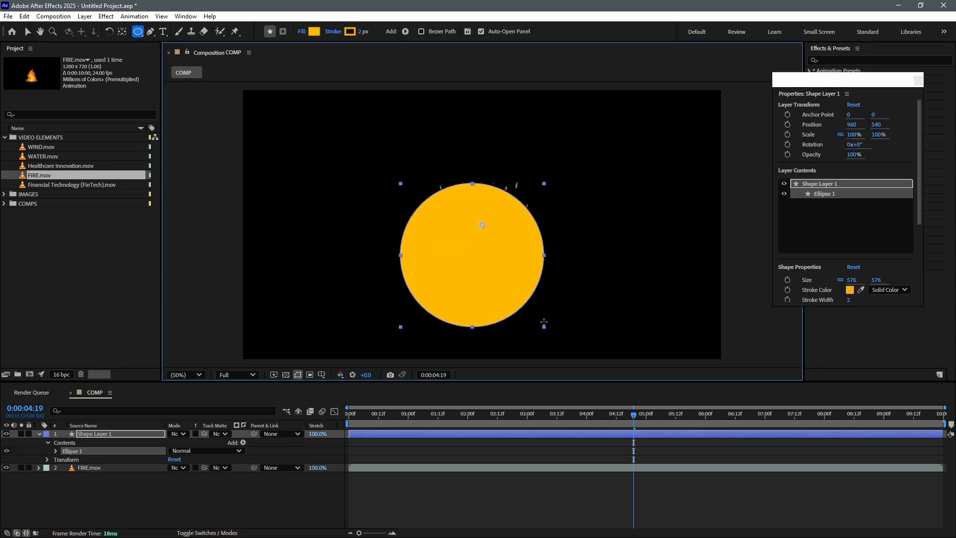
pyautogui.press('v')
pyautogui.moveTo(478, 286); pyautogui.dragTo(500, 252)
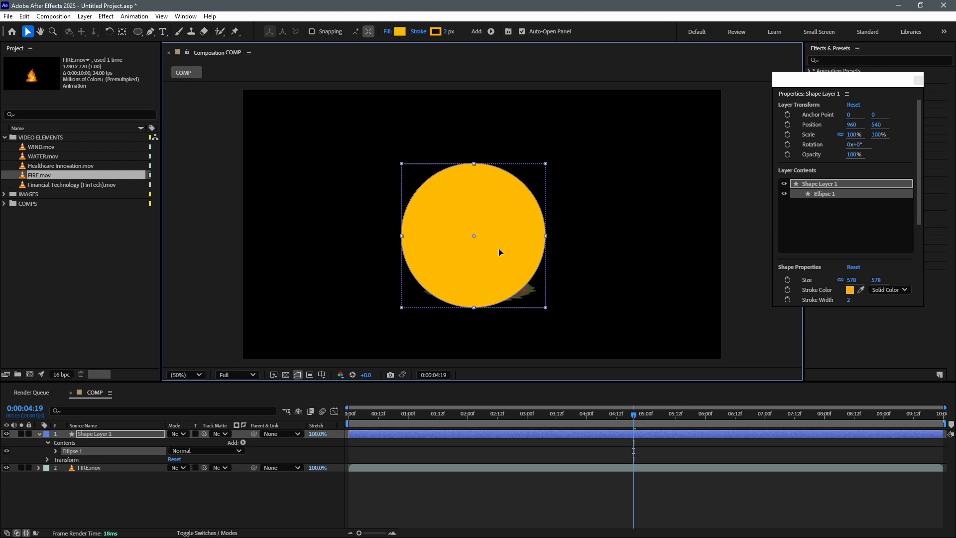
# Move the FIRE.mov layer above the circle layer, align the fire over the circle, and enlarge it to 180%
pyautogui.click(89, 467)
pyautogui.moveTo(89, 468); pyautogui.dragTo(92, 433)
pyautogui.moveTo(566, 292); pyautogui.dragTo(559, 276)
pyautogui.press('alt+shift+KP_Add')
# Set Shape Layer 1 as the track matte of the FIRE.mov layer to clip the fire to the circle
pyautogui.click(95, 444)
pyautogui.click(95, 432)
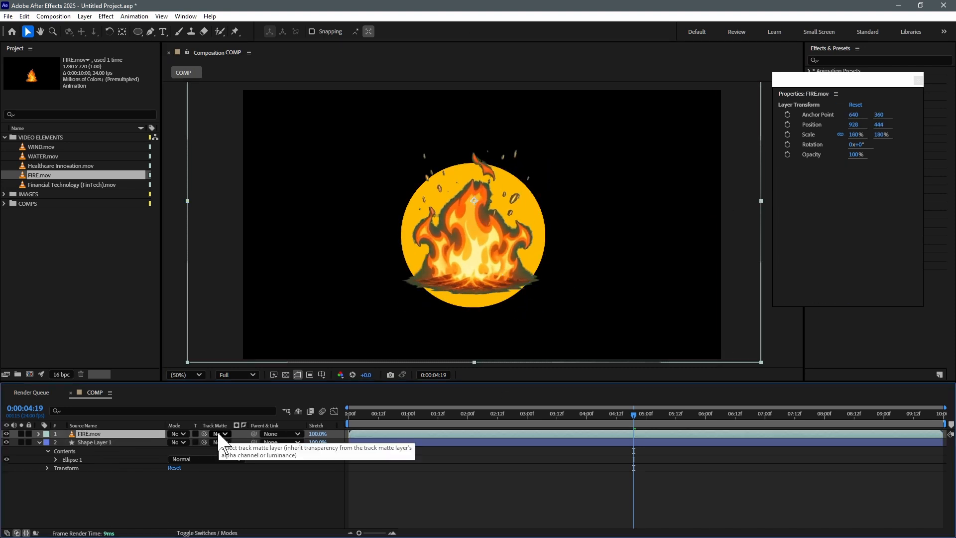
pyautogui.click(220, 434)
pyautogui.click(245, 470)
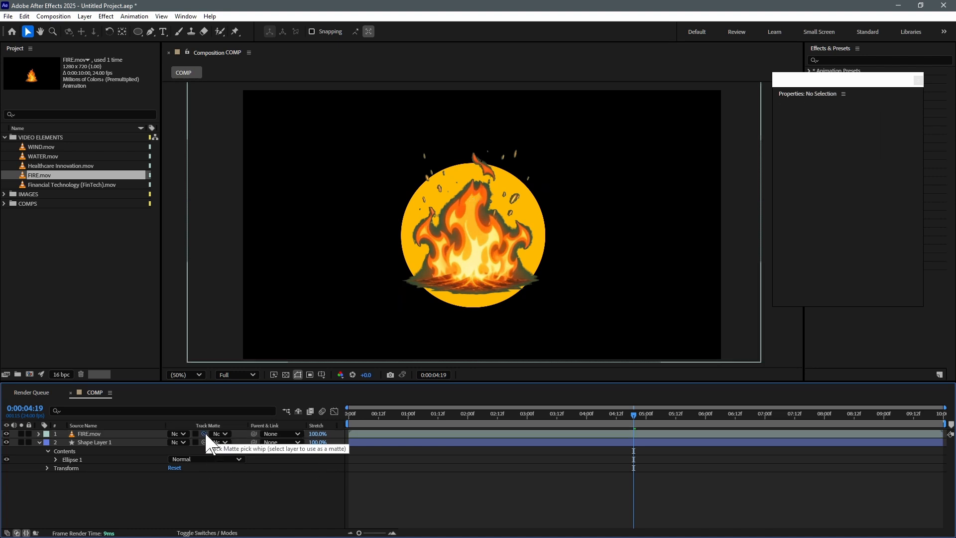
pyautogui.click(110, 443)
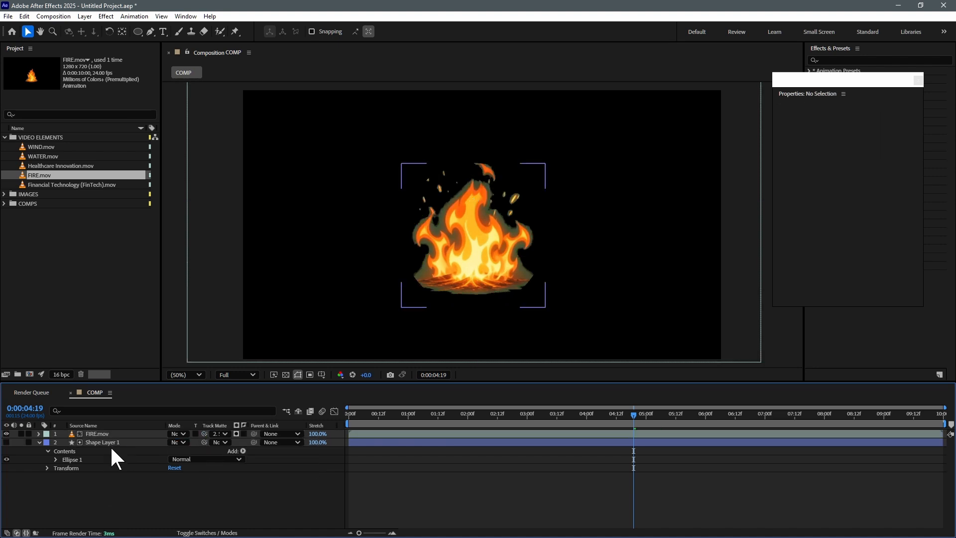
# Duplicate the circle matte layer, make the copy visible, and move it to the bottom of the layer stack as a background
pyautogui.hotkey('ctrl', 'd')
pyautogui.click(103, 451)
pyautogui.click(102, 442)
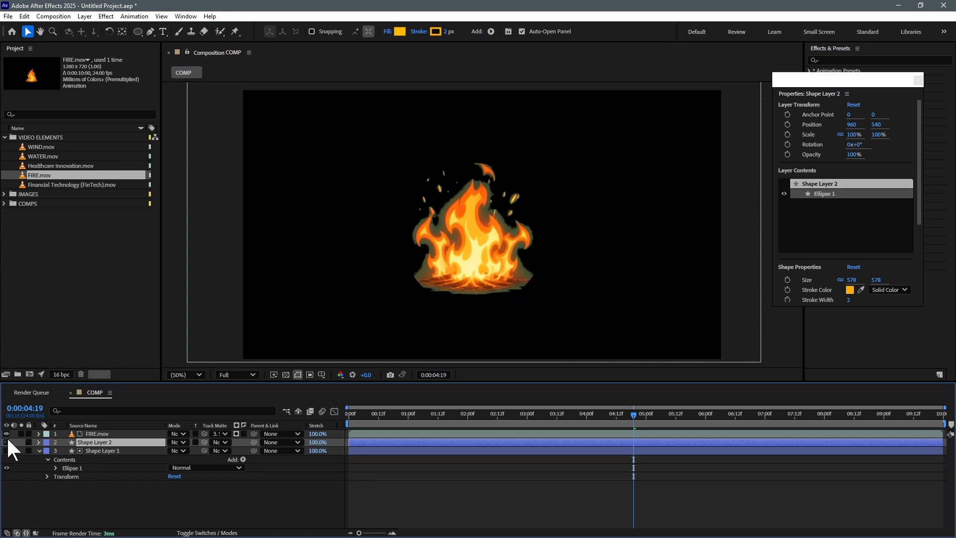
pyautogui.click(7, 442)
pyautogui.moveTo(97, 441); pyautogui.dragTo(98, 476)
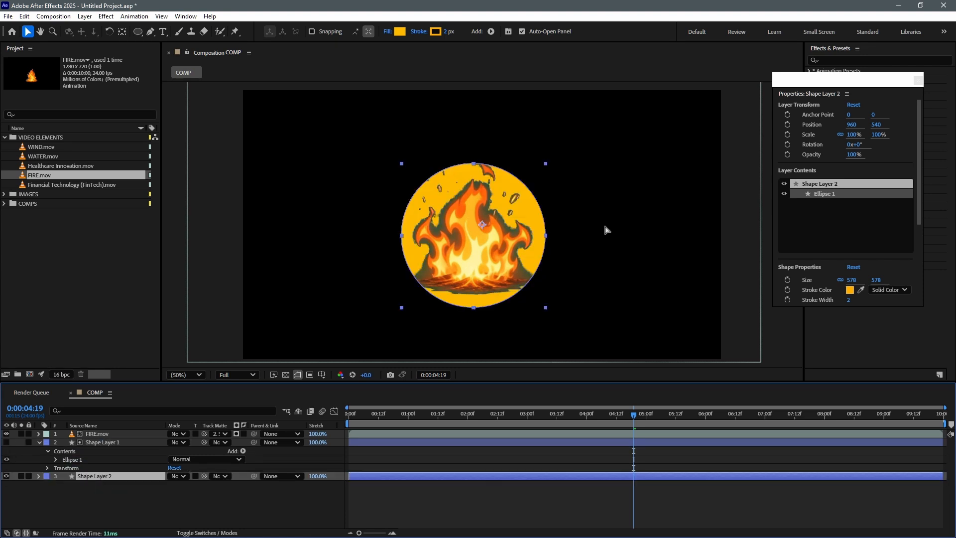
# Apply the Gradient Ramp effect to the background circle and set its start color to red
pyautogui.click(106, 16)
pyautogui.moveTo(129, 176)
pyautogui.click(294, 369)
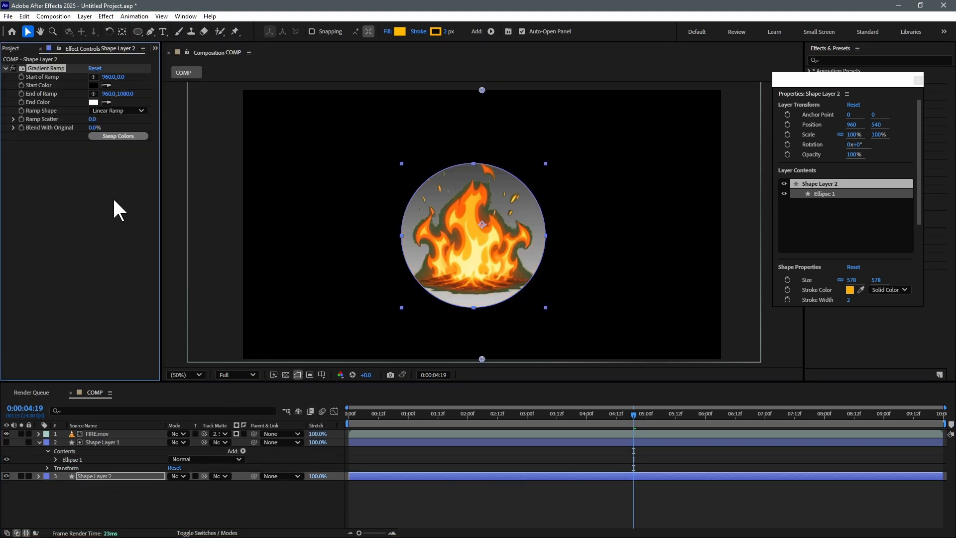
pyautogui.click(93, 85)
pyautogui.click(811, 188)
pyautogui.click(898, 190)
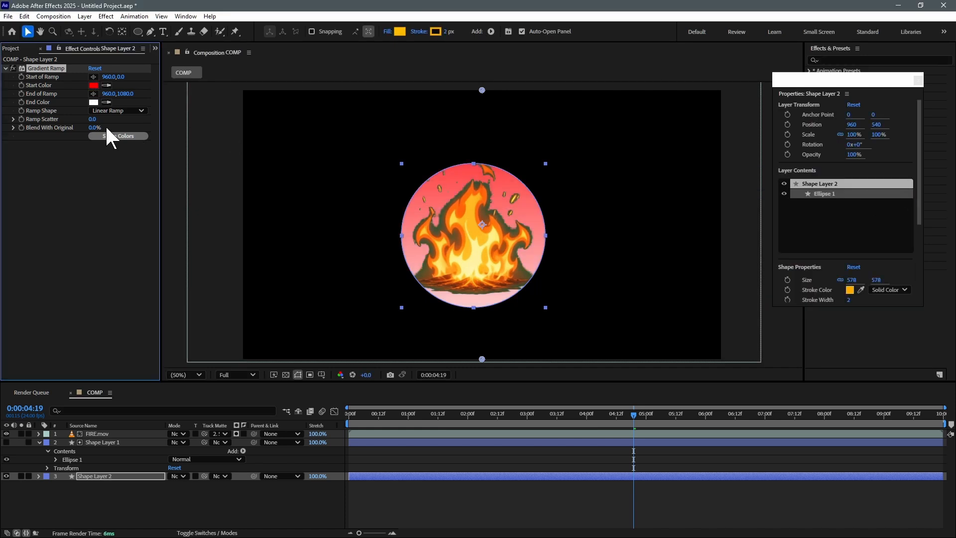
# Set the Gradient Ramp's end color to a golden yellow
pyautogui.click(93, 102)
pyautogui.click(825, 314)
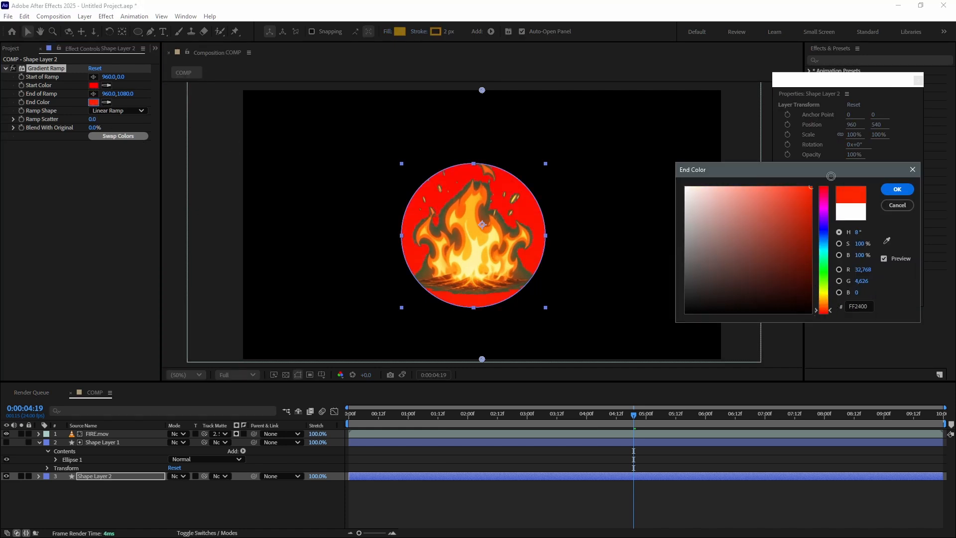
pyautogui.moveTo(827, 312); pyautogui.dragTo(824, 289)
pyautogui.click(897, 189)
# Select the FIRE.mov layer, scrub through the fire animation in the circle, and return to the composition's start
pyautogui.moveTo(435, 417); pyautogui.dragTo(487, 417)
pyautogui.click(474, 433)
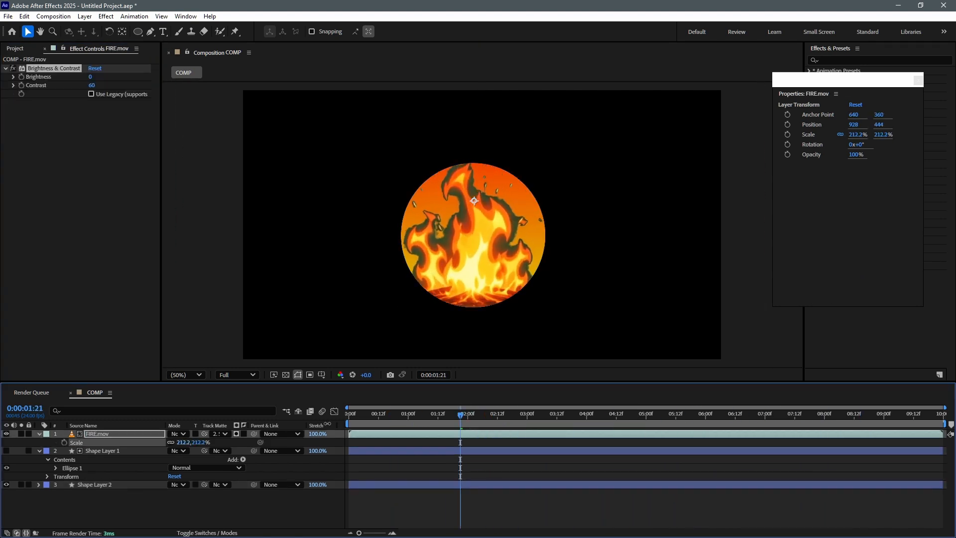
pyautogui.moveTo(460, 416); pyautogui.dragTo(315, 411)
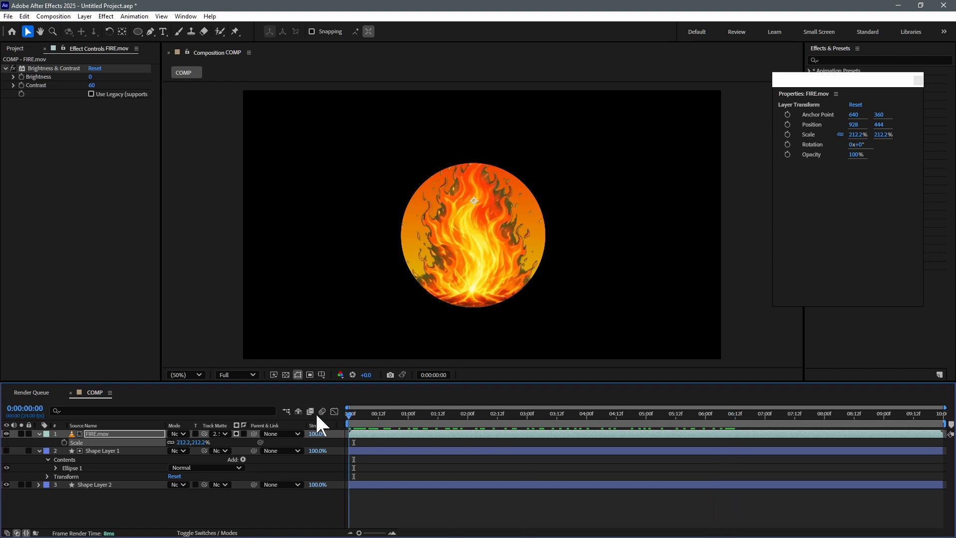
# Rename the composition containing the circular fire as VIDEO PLACEHOLDER
pyautogui.rightClick(93, 393)
pyautogui.click(145, 216)
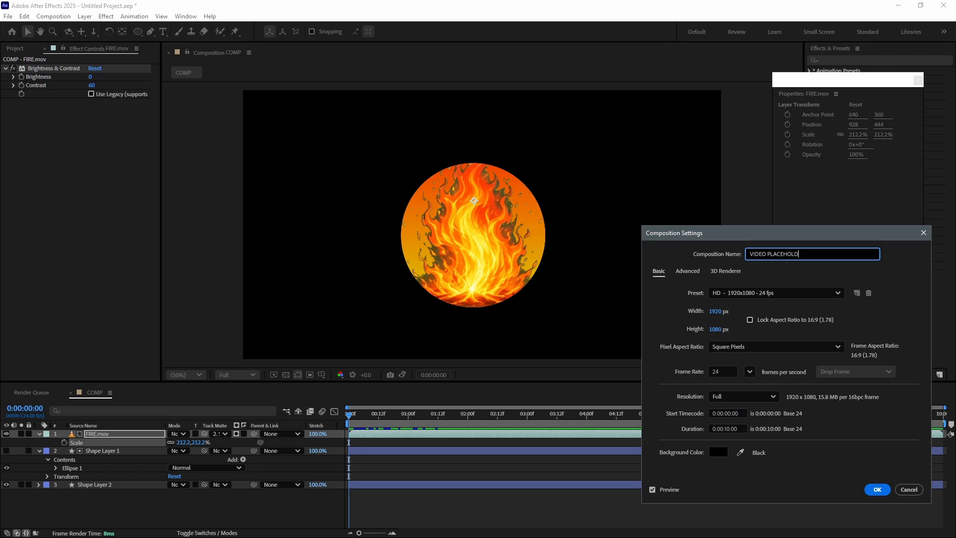
pyautogui.press('Return')
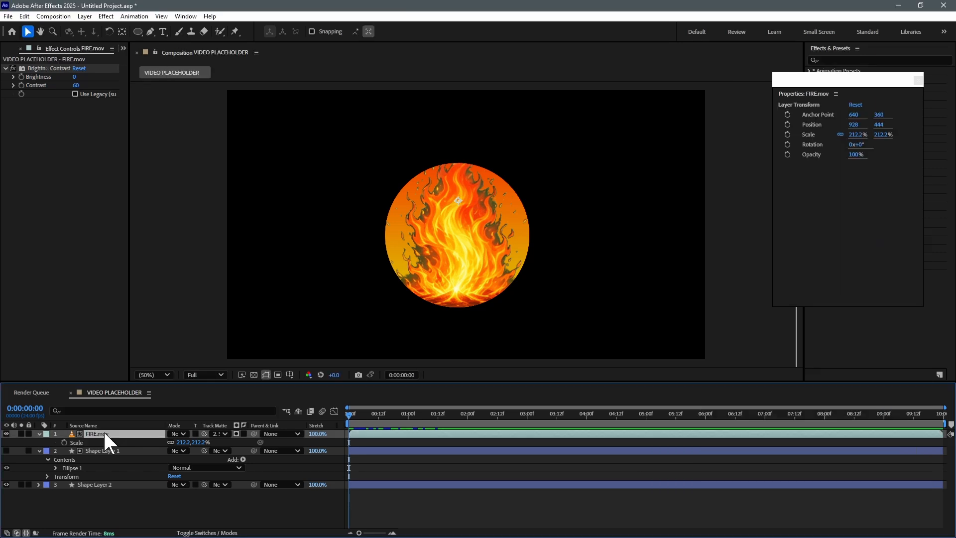
# Pre-compose the FIRE.mov layer as FIRE.mov Comp 1, moving all attributes into the new composition
pyautogui.hotkey('ctrl', 'shift', 'c')
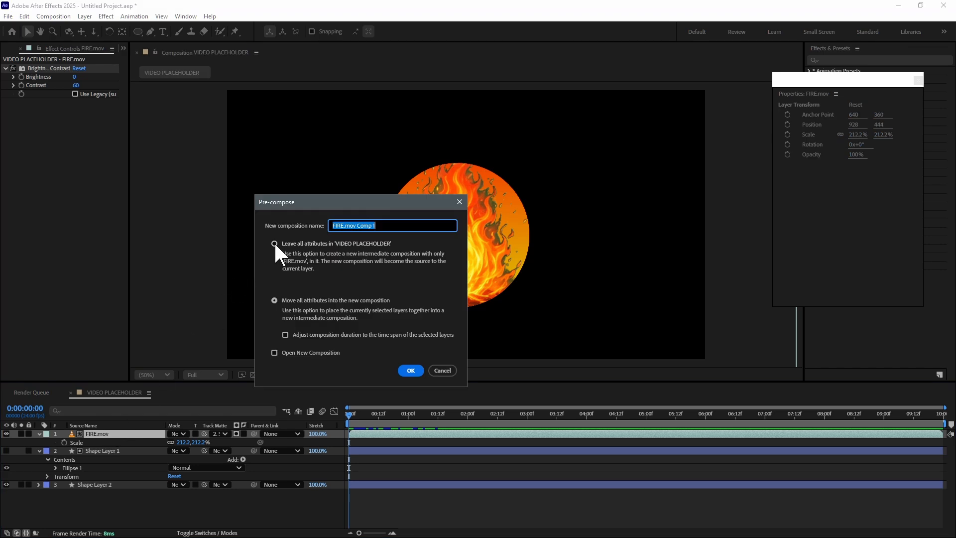
pyautogui.click(274, 300)
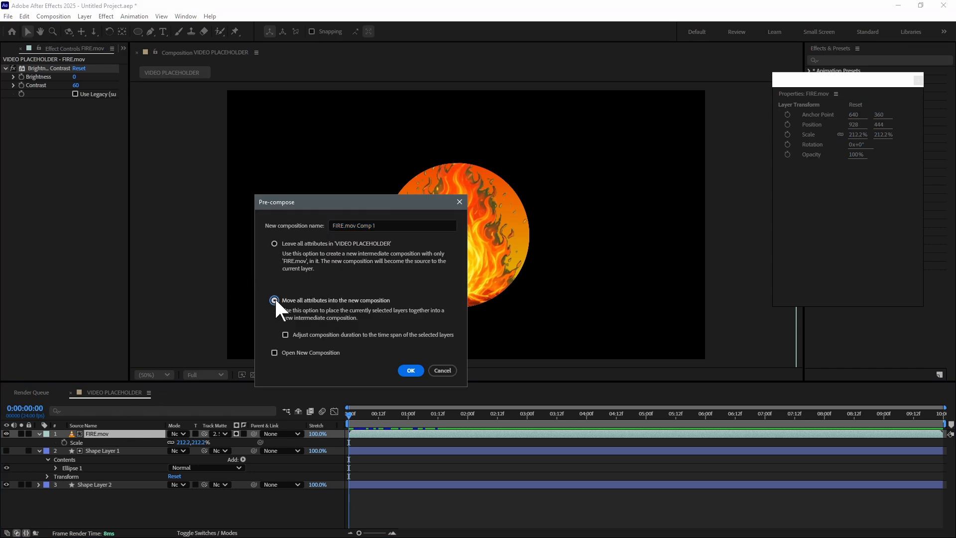
pyautogui.click(411, 370)
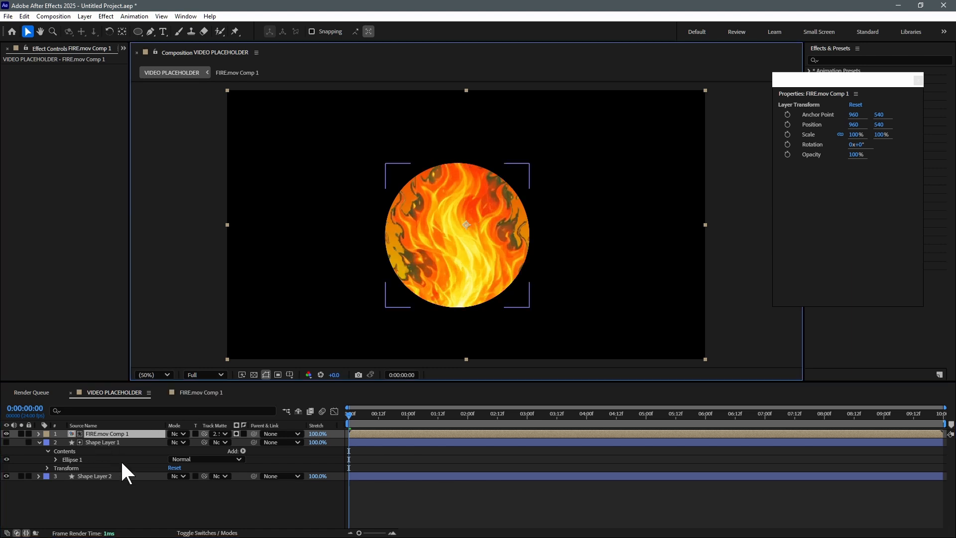
# Scale the FIRE.mov Comp 1 layer to 75.4% and reposition it inside the circle at 950, 546
pyautogui.press('s')
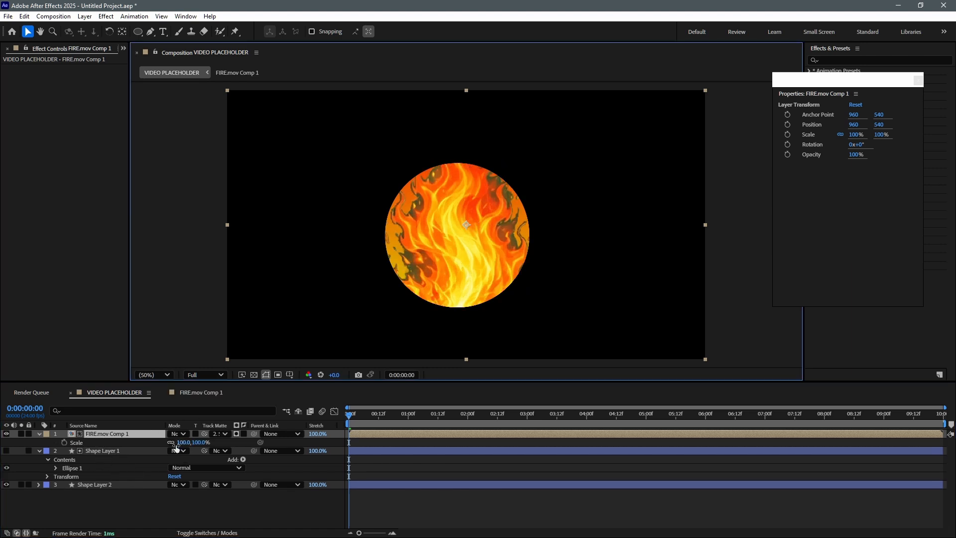
pyautogui.click(176, 448)
pyautogui.click(117, 498)
pyautogui.moveTo(185, 443); pyautogui.dragTo(65, 449)
pyautogui.moveTo(452, 263); pyautogui.dragTo(449, 265)
# Play back the resized fire animation with the floating Properties window closed, and return to the composition's start
pyautogui.moveTo(357, 415); pyautogui.dragTo(319, 423)
pyautogui.press('space')
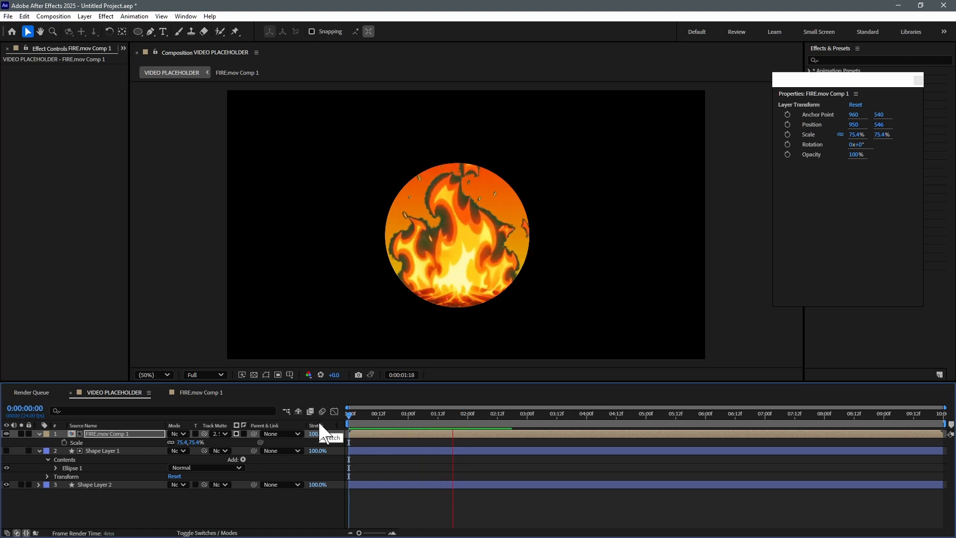
pyautogui.click(918, 80)
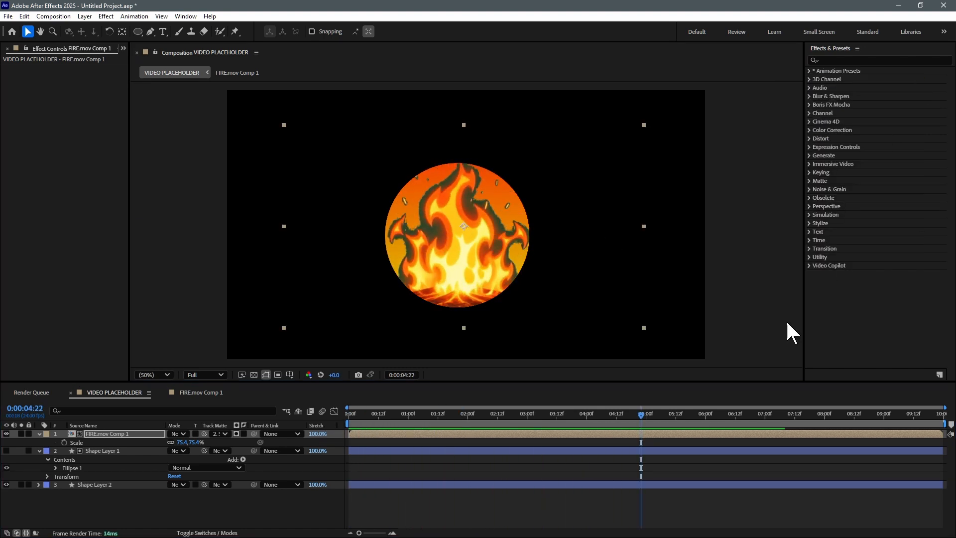
pyautogui.moveTo(362, 418); pyautogui.dragTo(335, 442)
# Close the FIRE.mov Comp 1 timeline, leaving VIDEO PLACEHOLDER open
pyautogui.click(196, 393)
pyautogui.click(165, 393)
pyautogui.click(86, 270)
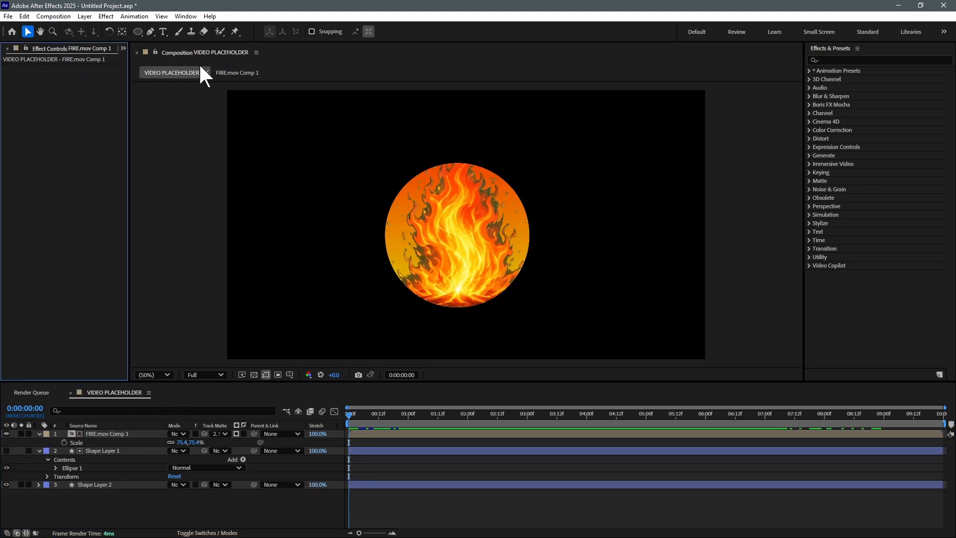
# Show Essential Graphics and set VIDEO PLACEHOLDER as its primary composition
pyautogui.click(186, 16)
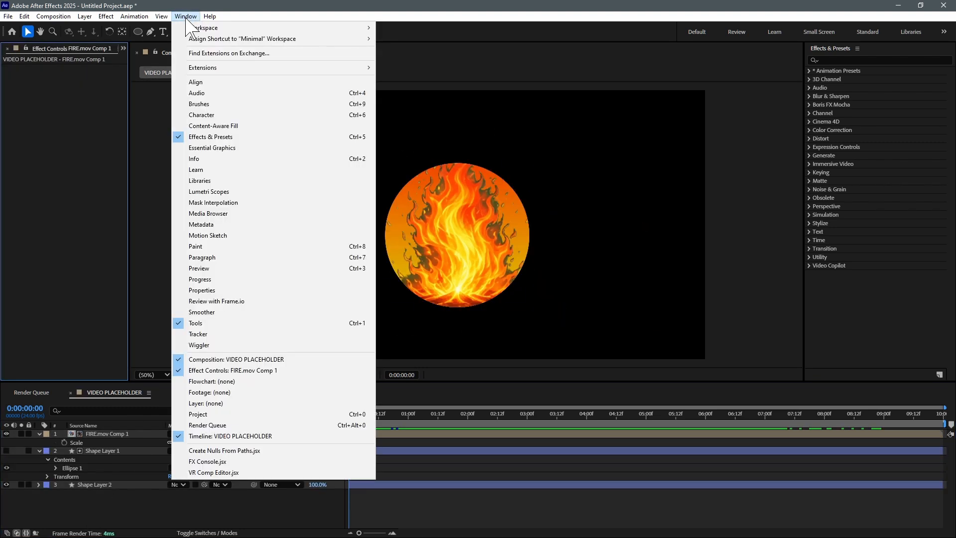
pyautogui.click(207, 147)
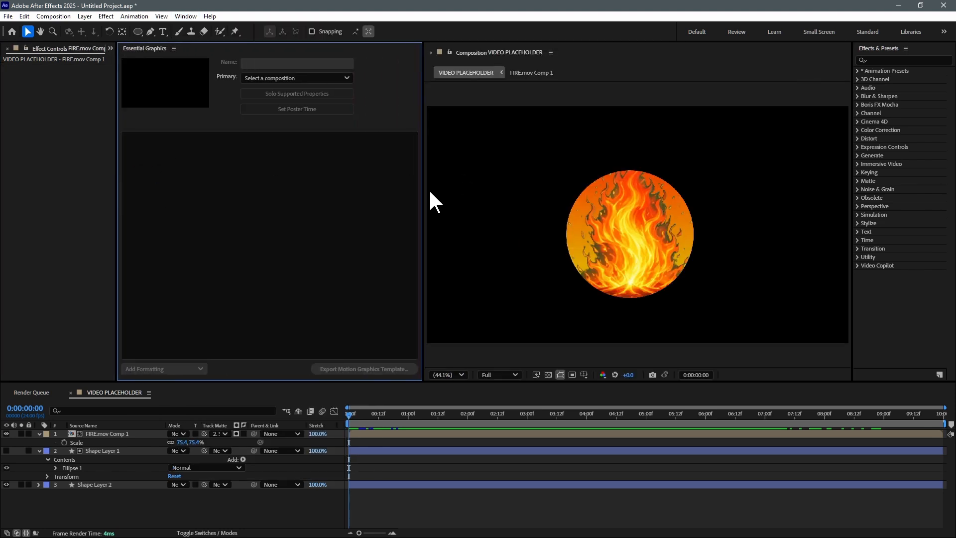
pyautogui.moveTo(424, 202); pyautogui.dragTo(357, 169)
pyautogui.click(319, 78)
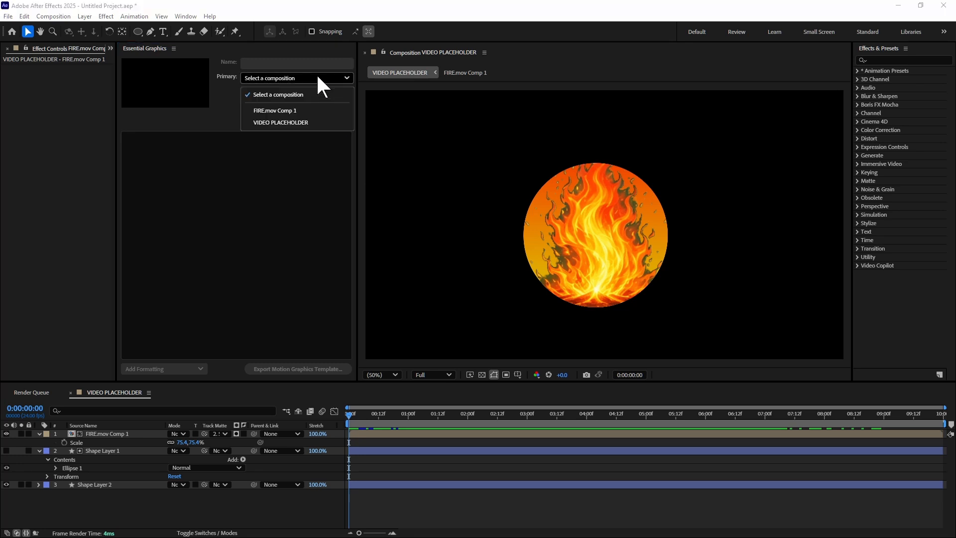
pyautogui.click(305, 122)
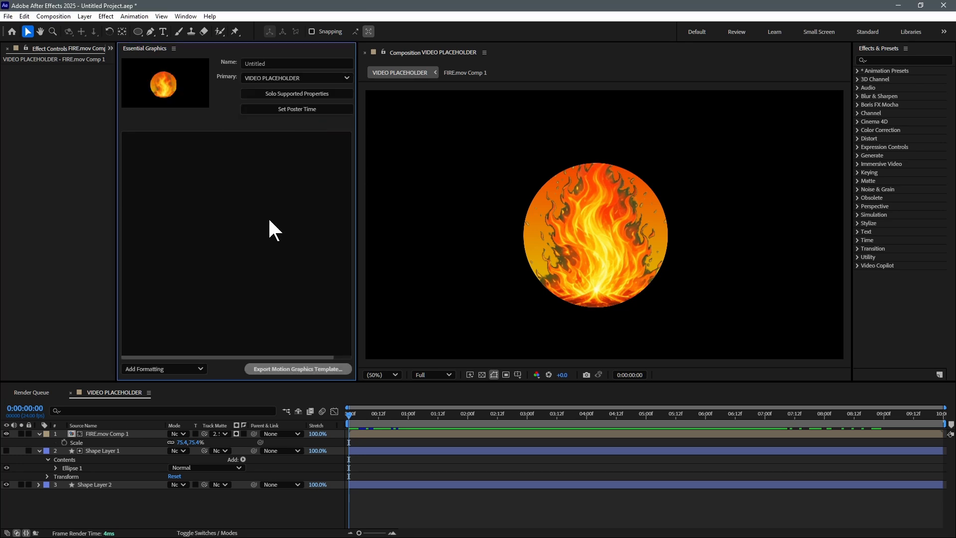
# Rename the FIRE.mov Comp 1 layer as VIDEOS
pyautogui.click(109, 433)
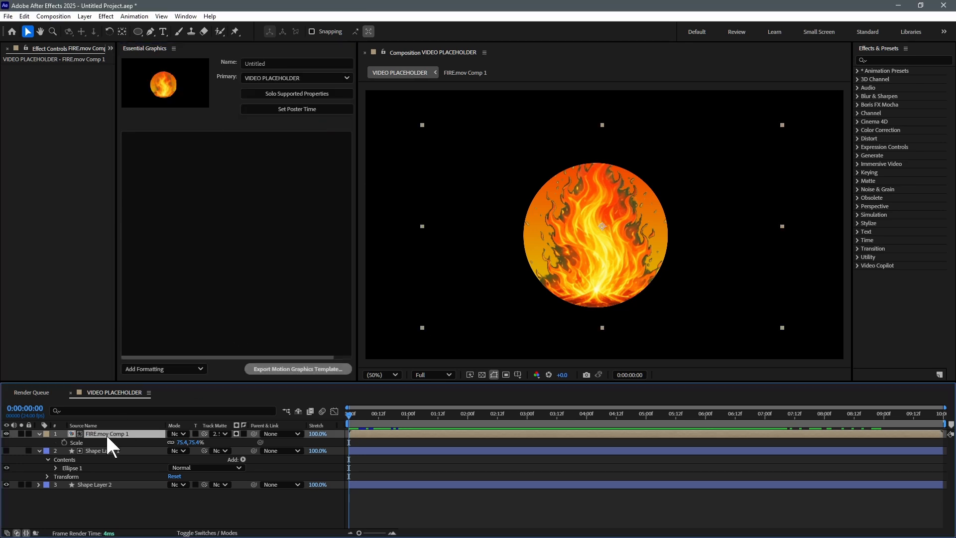
pyautogui.press('Return')
pyautogui.write('VIDEOS')
pyautogui.press('Return')
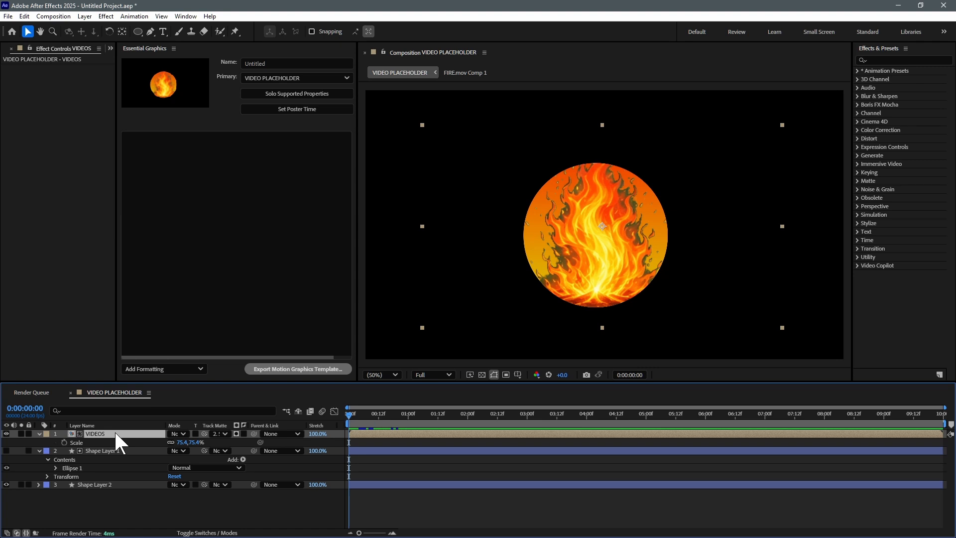
# Add the VIDEOS layer to Essential Graphics as replaceable media and widen the view of its properties
pyautogui.moveTo(114, 429); pyautogui.dragTo(226, 230)
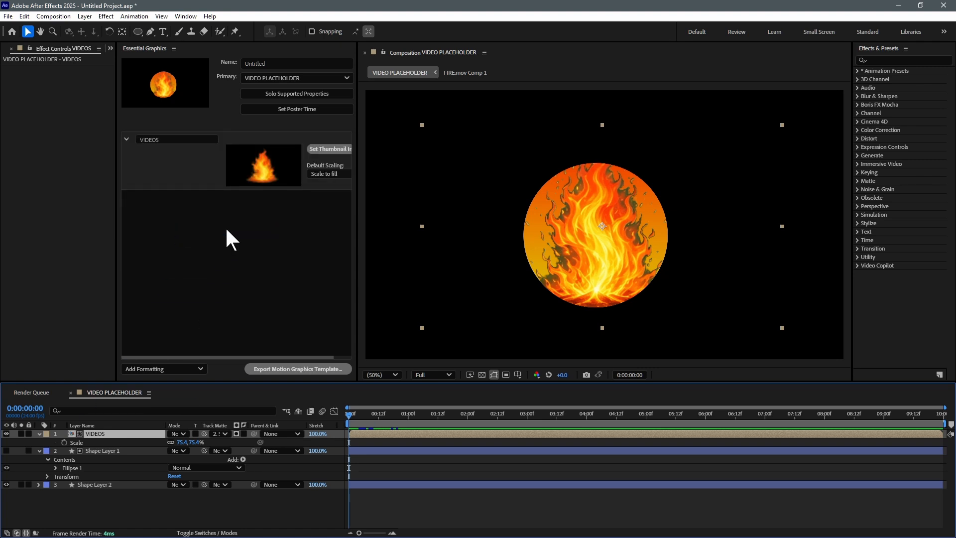
pyautogui.moveTo(356, 214); pyautogui.dragTo(472, 213)
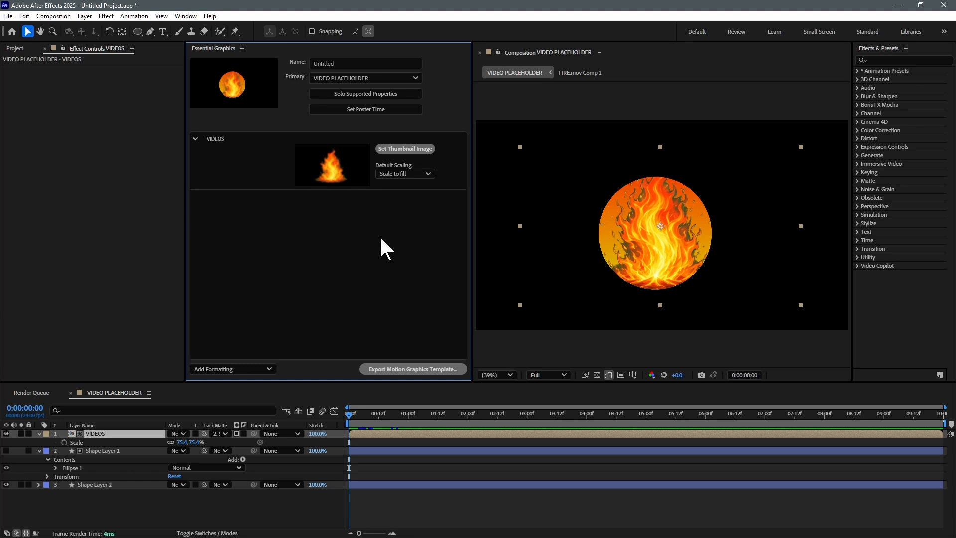
pyautogui.click(199, 508)
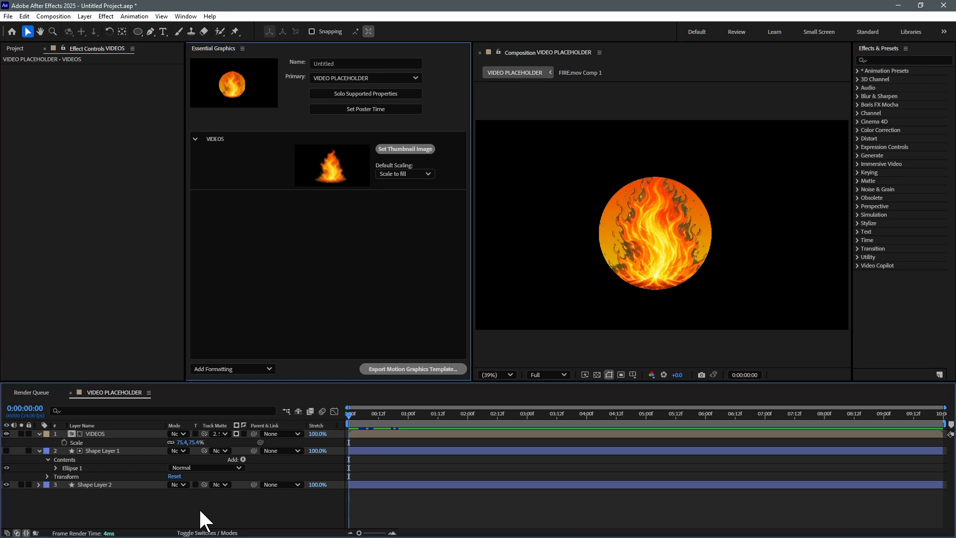
# Create a new 1920x1080, 24 fps composition named LOWER THIRD MAIN in the project
pyautogui.click(22, 48)
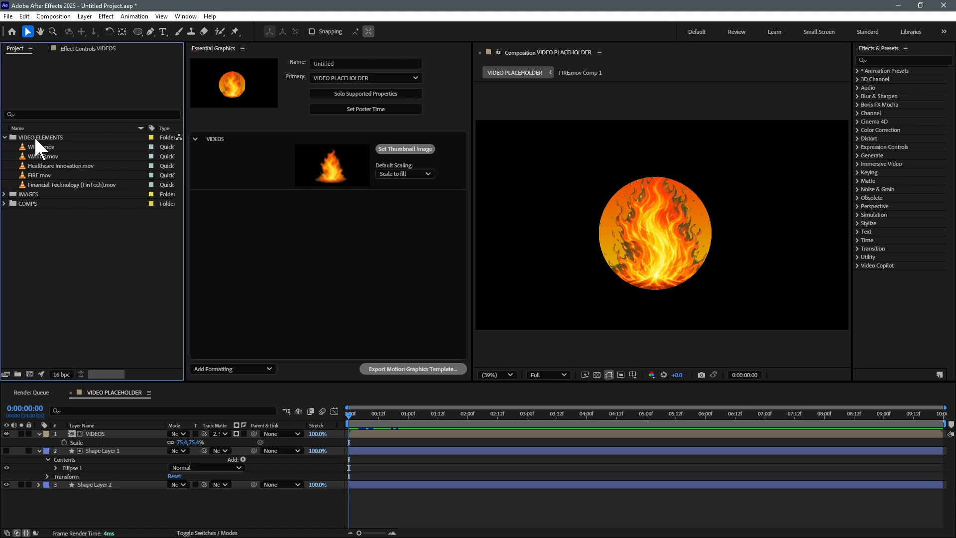
pyautogui.doubleClick(31, 205)
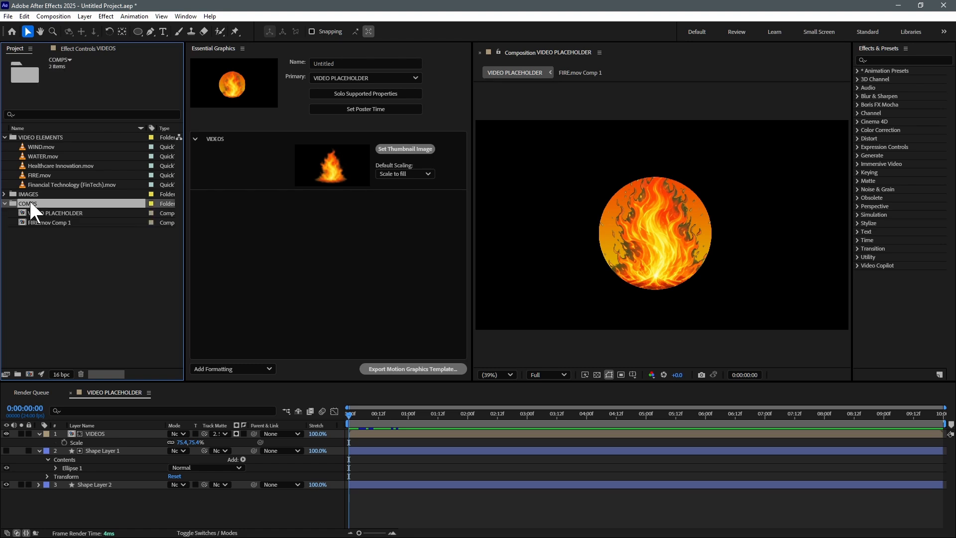
pyautogui.rightClick(28, 238)
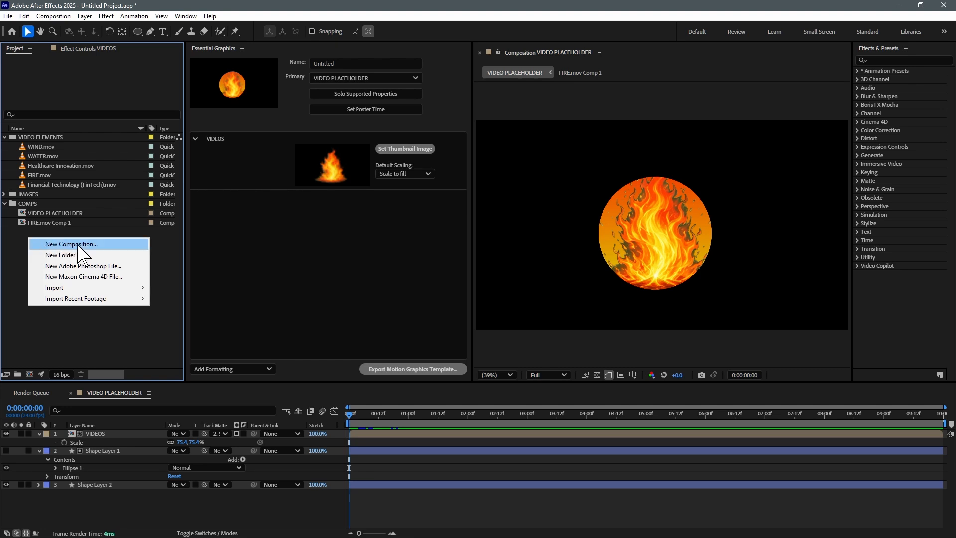
pyautogui.click(78, 245)
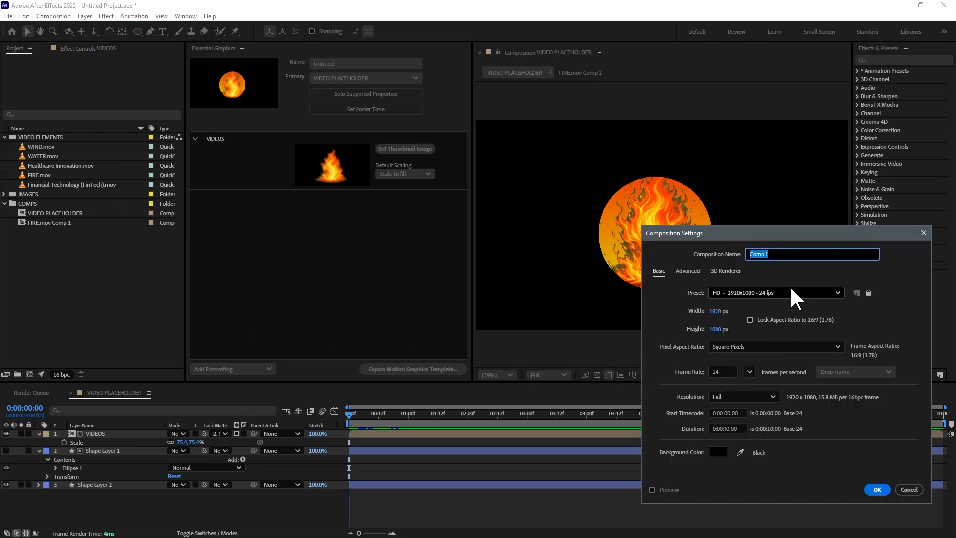
pyautogui.write('LOWER THIRD')
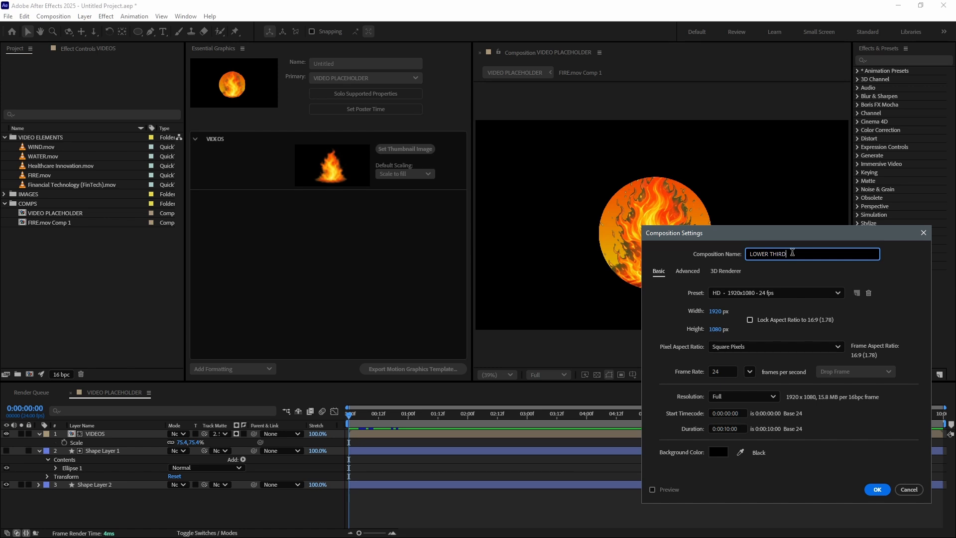
pyautogui.write(' MAIN')
pyautogui.press('Return')
# Add the VIDEO PLACEHOLDER composition as a layer in LOWER THIRD MAIN
pyautogui.click(66, 211)
pyautogui.moveTo(72, 212); pyautogui.dragTo(73, 461)
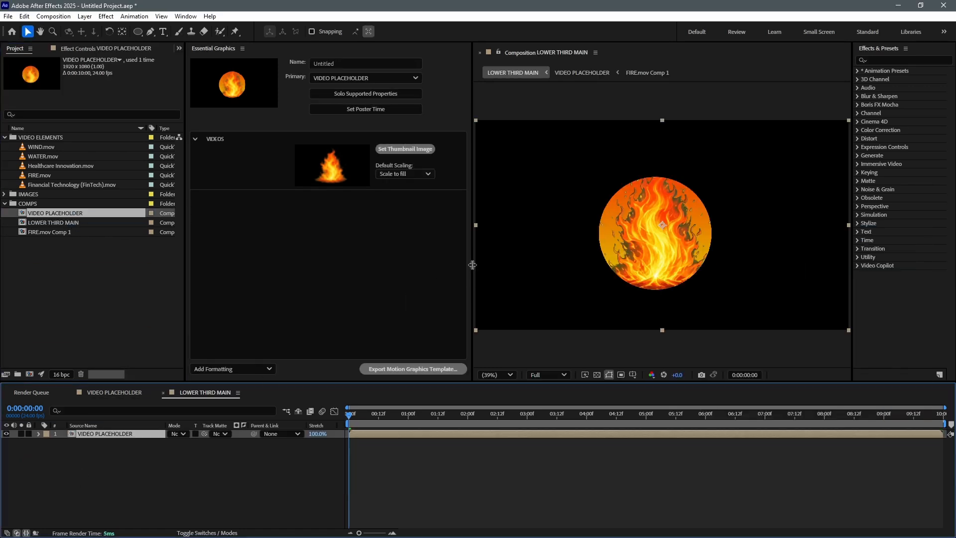
pyautogui.moveTo(473, 265); pyautogui.dragTo(396, 265)
# Scale the VIDEO PLACEHOLDER layer to 43.9% and move it to the lower-left area of the frame
pyautogui.press('s')
pyautogui.moveTo(184, 442); pyautogui.dragTo(1, 536)
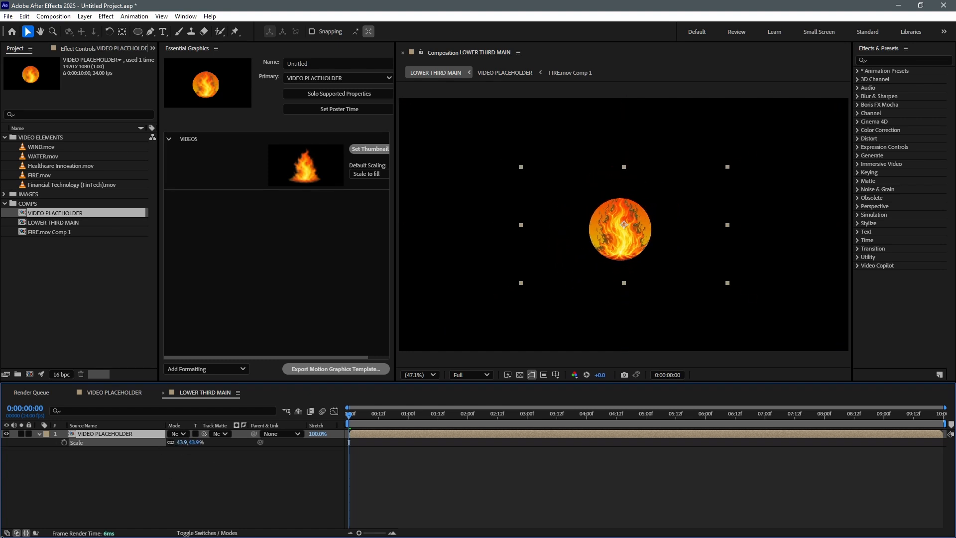
pyautogui.moveTo(613, 252); pyautogui.dragTo(462, 305)
# Create a full-frame golden yellow solid with color FCDB00 and place it below the VIDEO PLACEHOLDER layer
pyautogui.scroll(-2, 691, 213)
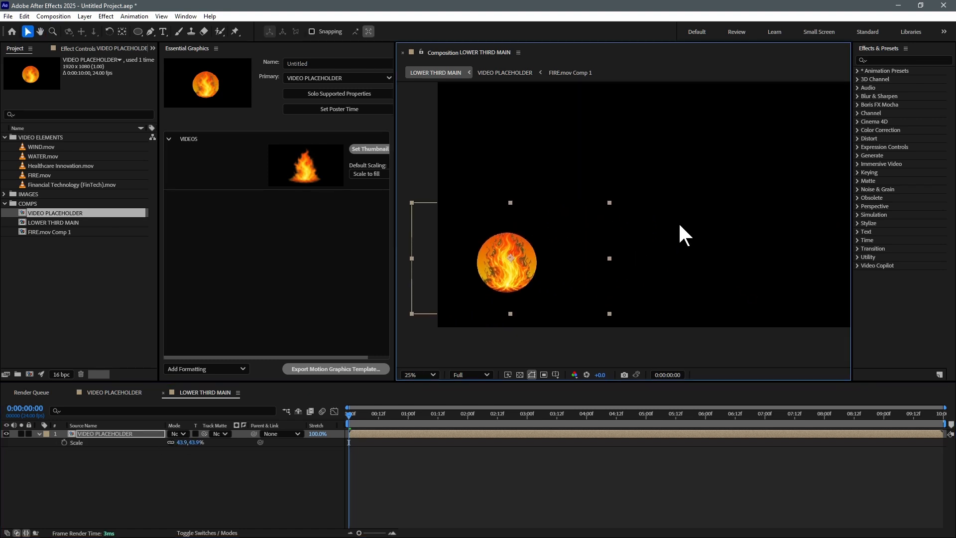
pyautogui.hotkey('ctrl', 'y')
pyautogui.click(561, 318)
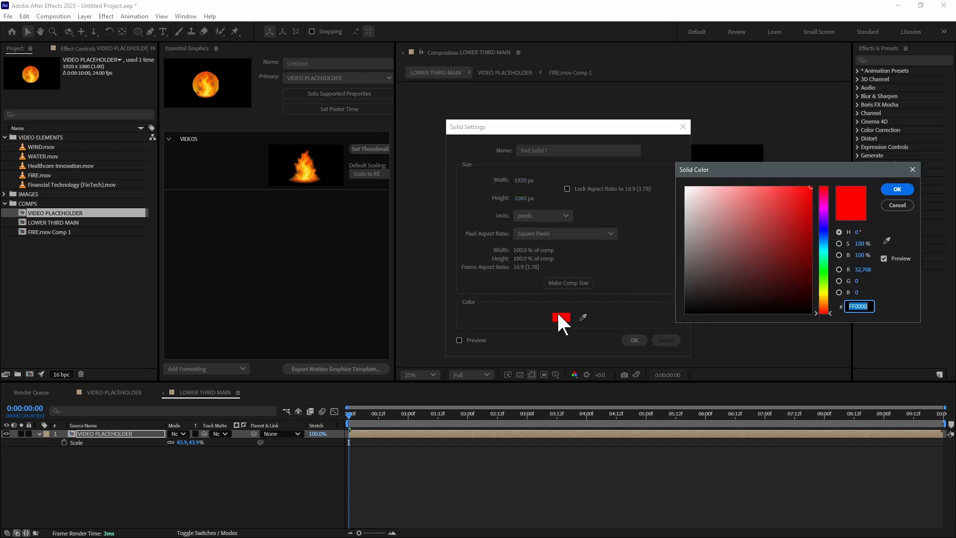
pyautogui.click(824, 293)
pyautogui.click(816, 232)
pyautogui.moveTo(816, 232); pyautogui.dragTo(814, 187)
pyautogui.moveTo(827, 301); pyautogui.dragTo(823, 294)
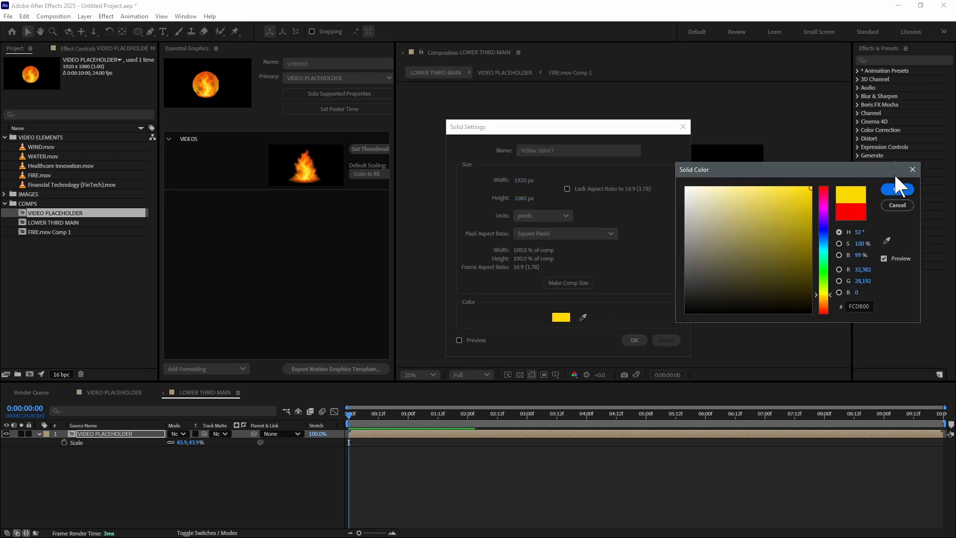
pyautogui.click(897, 189)
pyautogui.click(632, 341)
pyautogui.moveTo(102, 434); pyautogui.dragTo(105, 455)
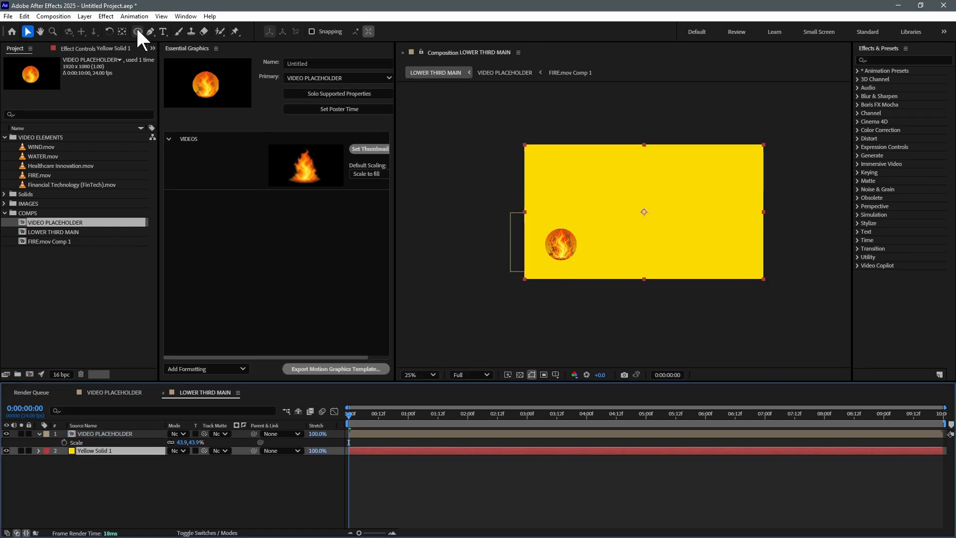
# Draw a rectangular mask on the yellow solid, leaving a thin horizontal band across the frame's lower third
pyautogui.moveTo(137, 31); pyautogui.dragTo(199, 35)
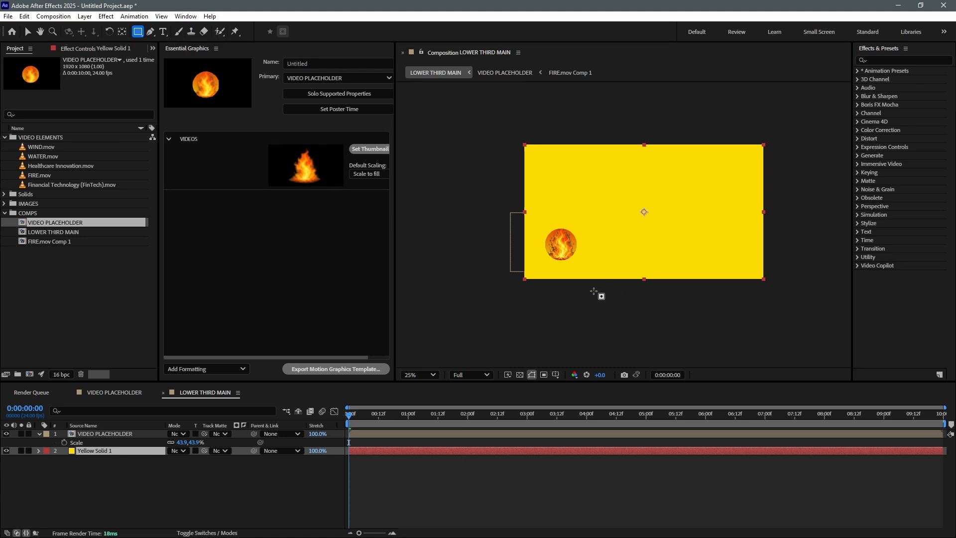
pyautogui.moveTo(521, 238); pyautogui.dragTo(754, 255)
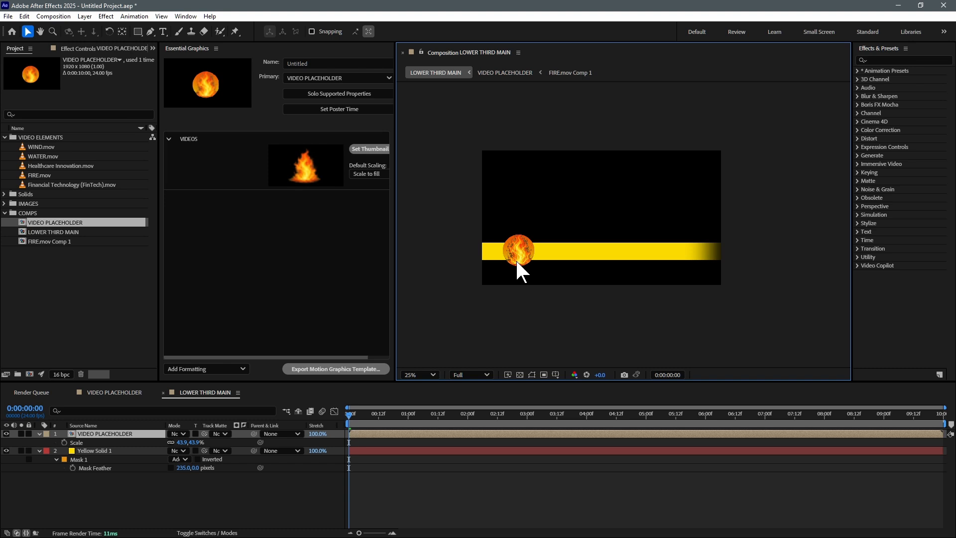
# Move the VIDEO PLACEHOLDER layer horizontally along the yellow band until the fire circle sits near its right end
pyautogui.click(516, 258)
pyautogui.hotkey('shift', 'Right')
pyautogui.hotkey('shift', 'Right')
pyautogui.hotkey('shift', 'Right')
pyautogui.hotkey('shift', 'Right')
pyautogui.hotkey('shift', 'Right')
pyautogui.hotkey('shift', 'Right')
pyautogui.hotkey('shift', 'Right')
pyautogui.hotkey('shift', 'Right')
pyautogui.hotkey('shift', 'Right')
pyautogui.hotkey('shift', 'Right')
pyautogui.hotkey('shift', 'Right')
pyautogui.hotkey('shift', 'Right')
pyautogui.hotkey('shift', 'Right')
pyautogui.hotkey('shift', 'Right')
pyautogui.hotkey('shift', 'Right')
pyautogui.hotkey('shift', 'Right')
pyautogui.click(391, 485)
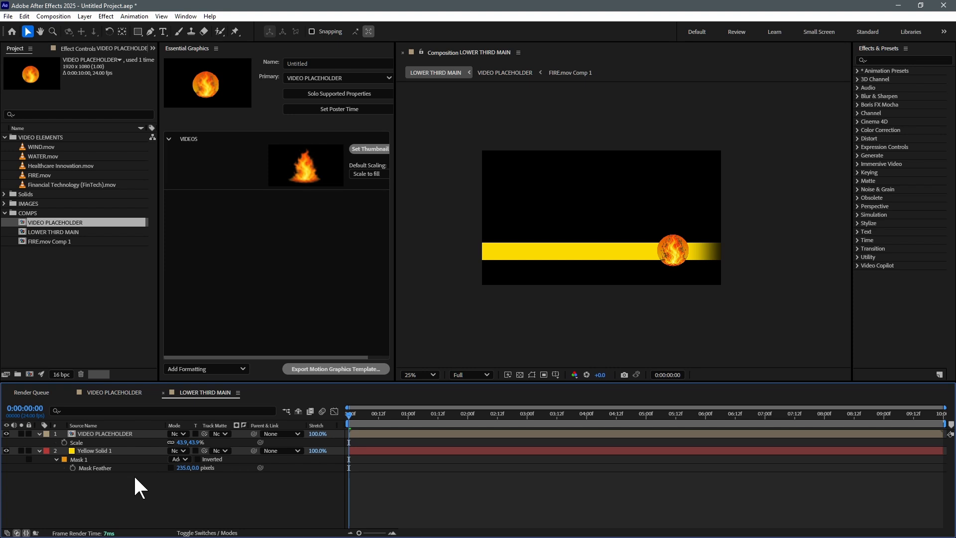
# Create a new 1920x1080, 24 fps composition named IMAGE PLACEHOLDER in the project
pyautogui.rightClick(51, 293)
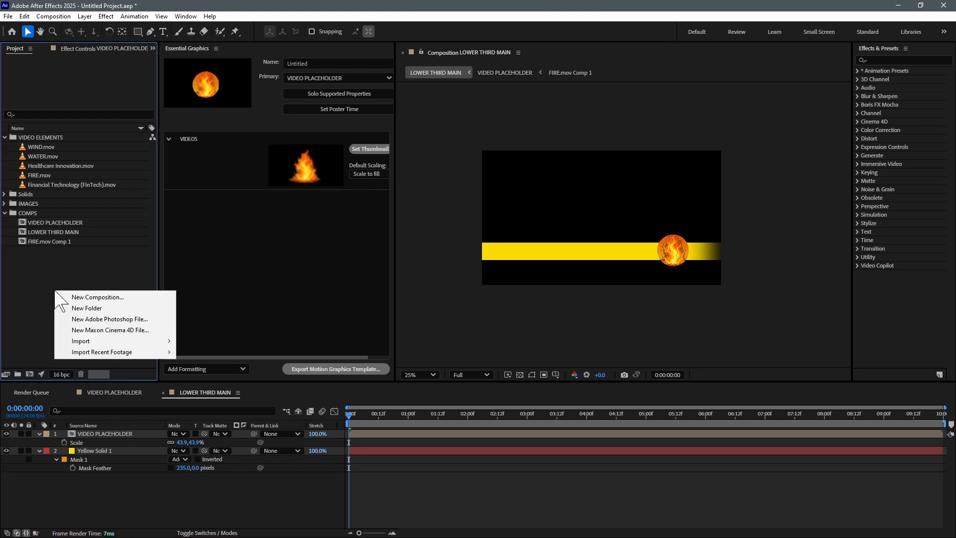
pyautogui.click(103, 298)
pyautogui.write('IMAGE ')
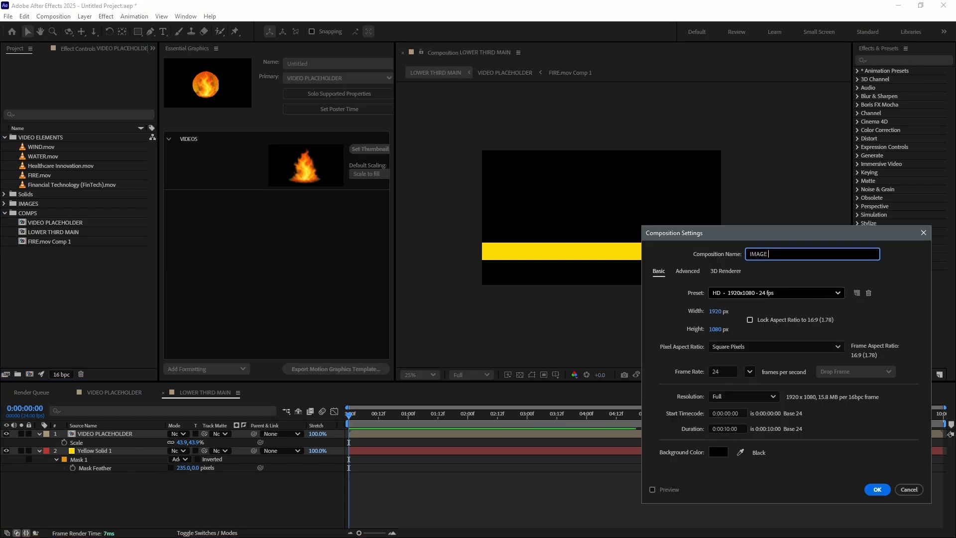
pyautogui.write('PLACEHOLDER')
pyautogui.press('Return')
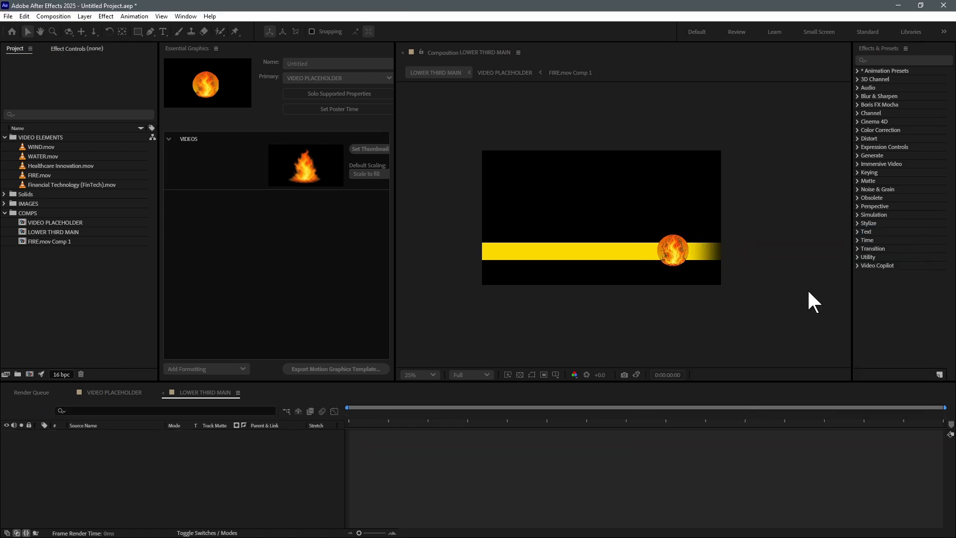
# Move the IMAGE PLACEHOLDER composition into the COMPS folder and open it
pyautogui.moveTo(48, 213); pyautogui.dragTo(40, 222)
pyautogui.click(51, 239)
pyautogui.doubleClick(52, 239)
pyautogui.doubleClick(52, 240)
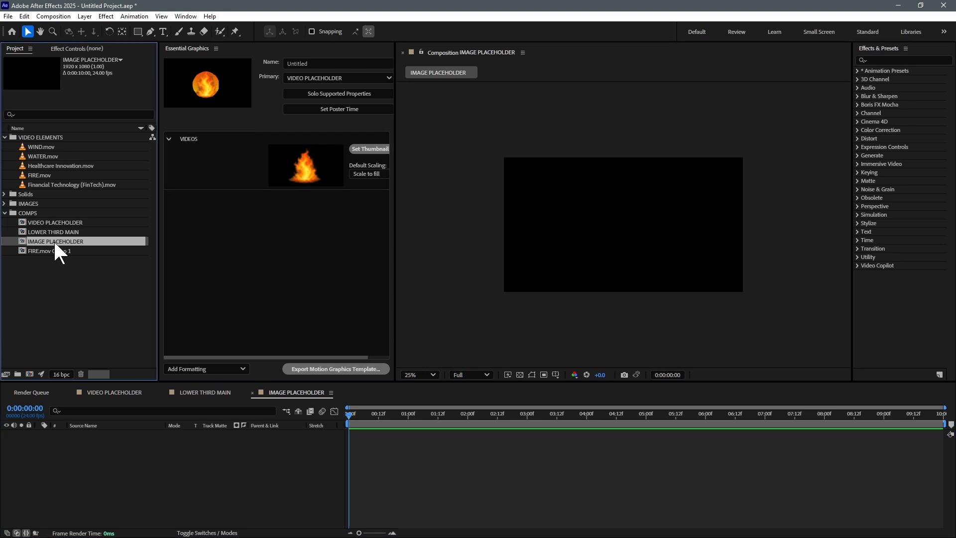
# Add TECH.png from the IMAGES folder to the IMAGE PLACEHOLDER composition, centered in the frame
pyautogui.doubleClick(31, 201)
pyautogui.click(47, 213)
pyautogui.moveTo(46, 213); pyautogui.dragTo(640, 232)
pyautogui.moveTo(632, 274); pyautogui.dragTo(635, 270)
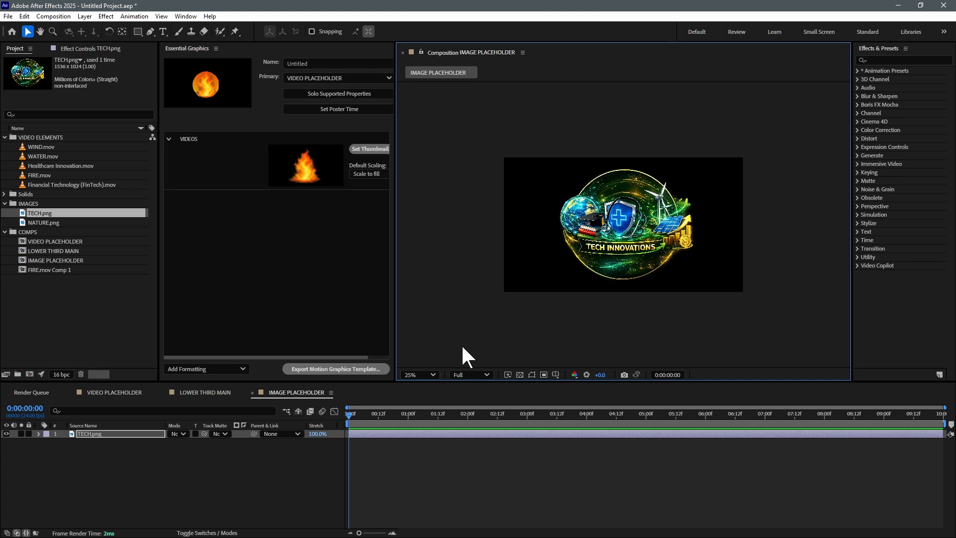
# Make IMAGE PLACEHOLDER the primary composition in Essential Graphics and pre-compose the TECH.png layer as IMAGES with all attributes moved
pyautogui.click(344, 80)
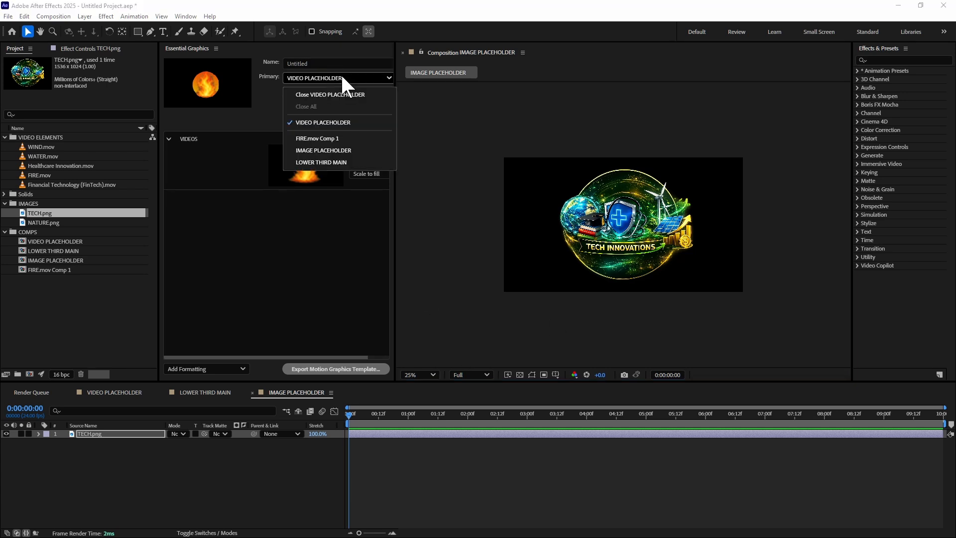
pyautogui.click(337, 149)
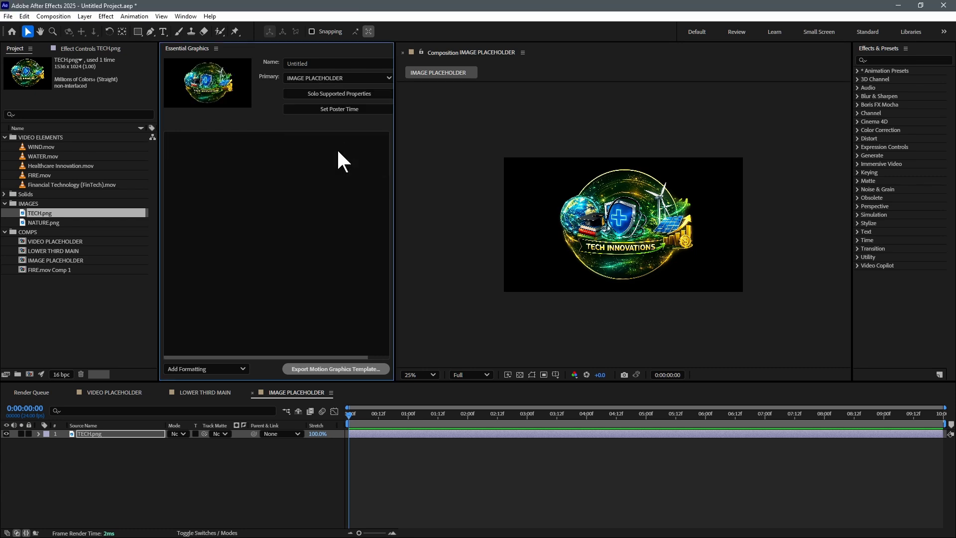
pyautogui.click(98, 467)
pyautogui.click(94, 432)
pyautogui.hotkey('ctrl', 'shift', 'c')
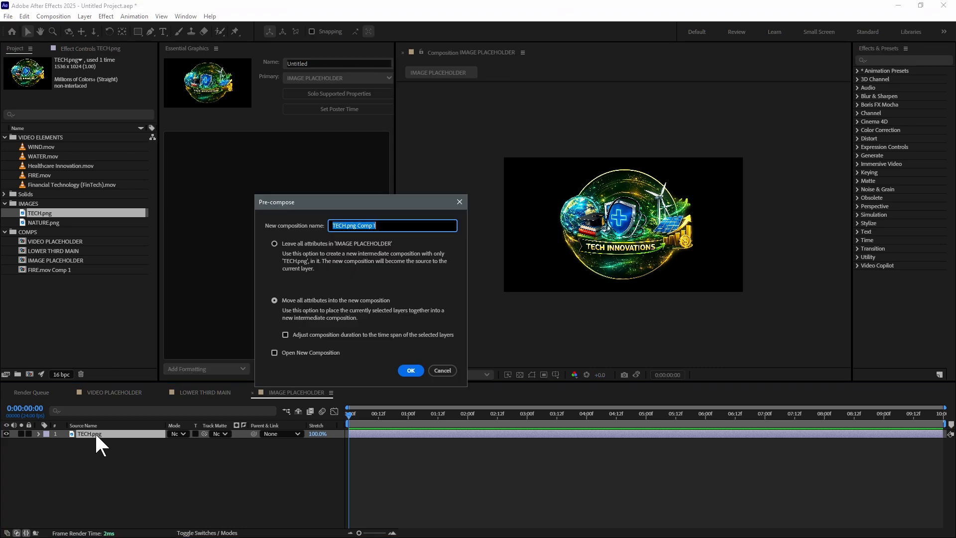
pyautogui.write('IMAGES')
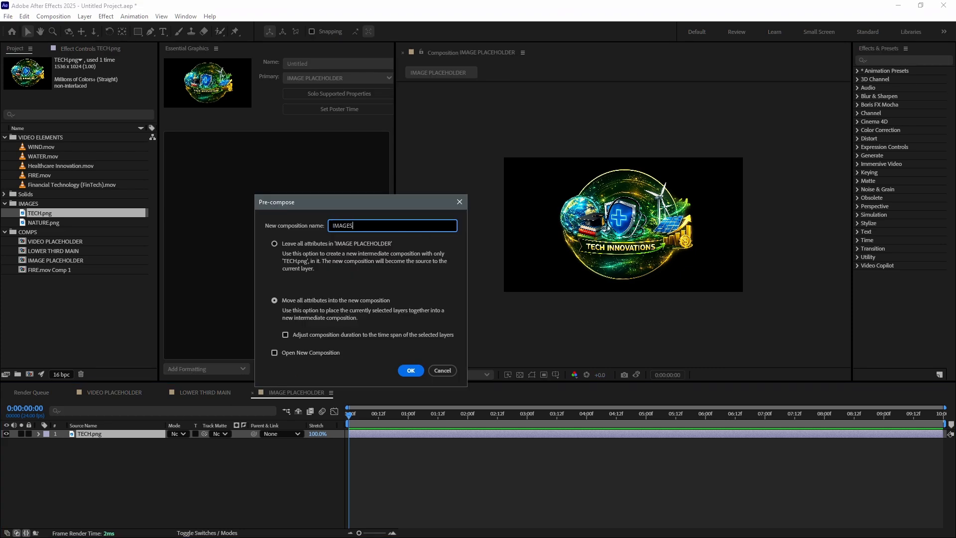
pyautogui.press('Return')
# Expose the IMAGES layer as replaceable media in Essential Graphics and rename its control ICONS
pyautogui.moveTo(85, 432); pyautogui.dragTo(267, 174)
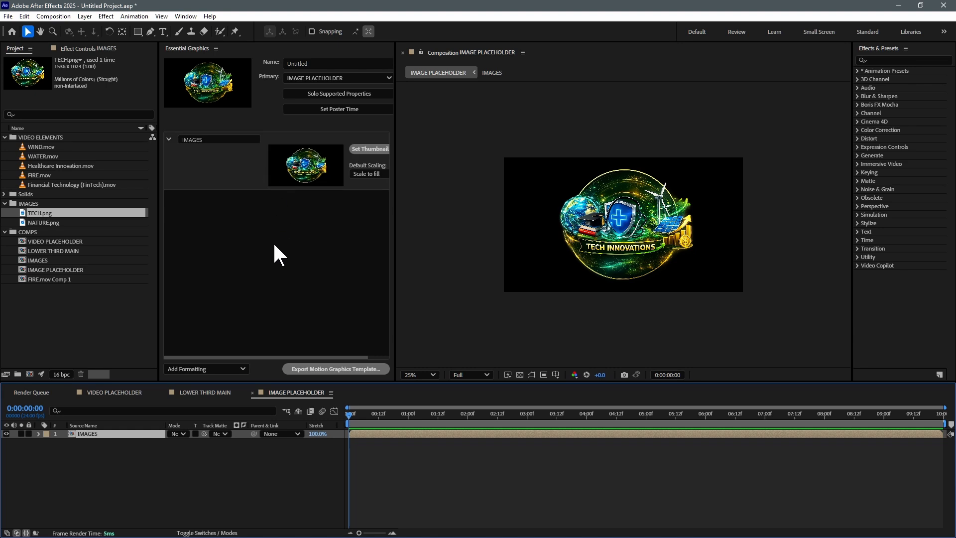
pyautogui.click(191, 139)
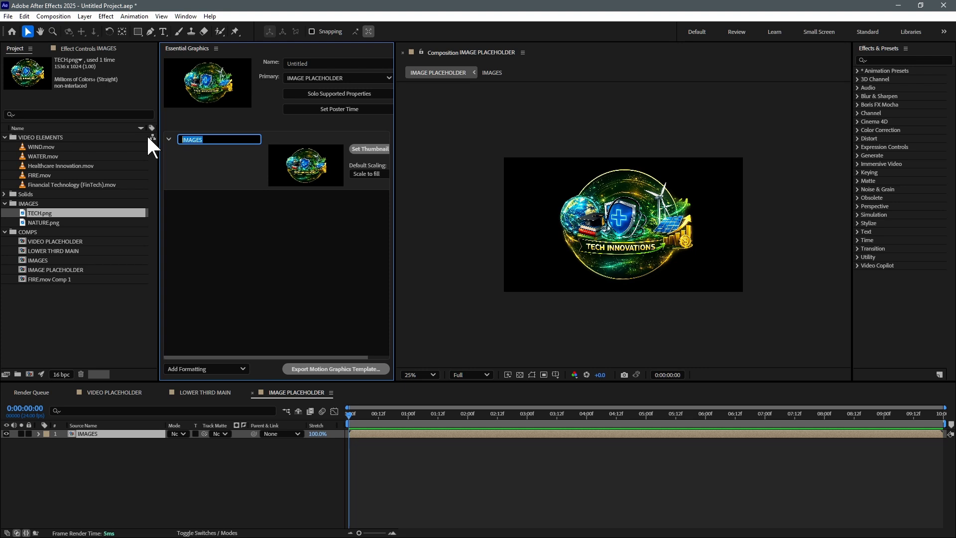
pyautogui.write('ICONS')
pyautogui.press('Return')
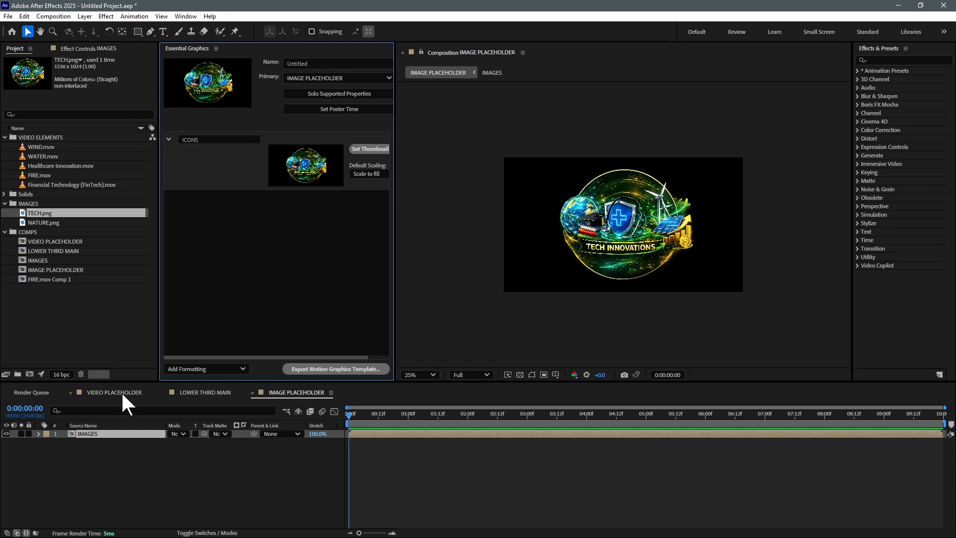
# Add the IMAGES composition to LOWER THIRD MAIN as the top layer, over the yellow band's left end
pyautogui.click(208, 394)
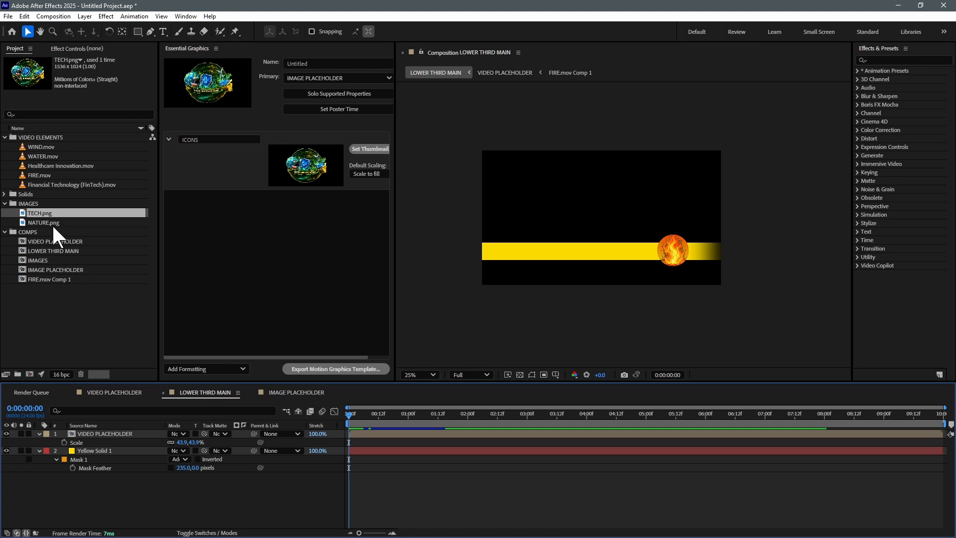
pyautogui.click(47, 250)
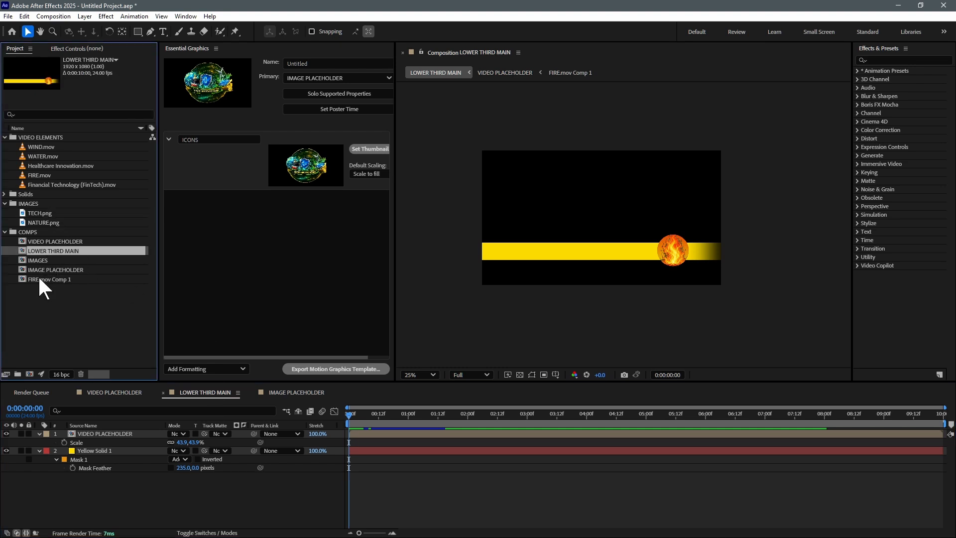
pyautogui.click(38, 259)
pyautogui.moveTo(47, 257); pyautogui.dragTo(507, 254)
# Scale the IMAGES layer to about 28.7% and position it on the band near its left end
pyautogui.press('s')
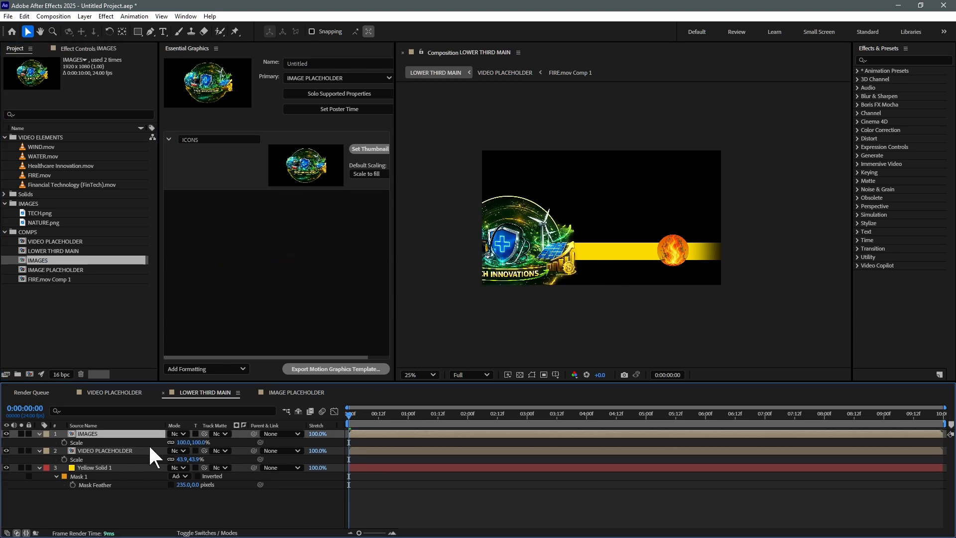
pyautogui.moveTo(180, 443); pyautogui.dragTo(10, 492)
pyautogui.scroll(2, 491, 299)
pyautogui.moveTo(410, 281); pyautogui.dragTo(554, 250)
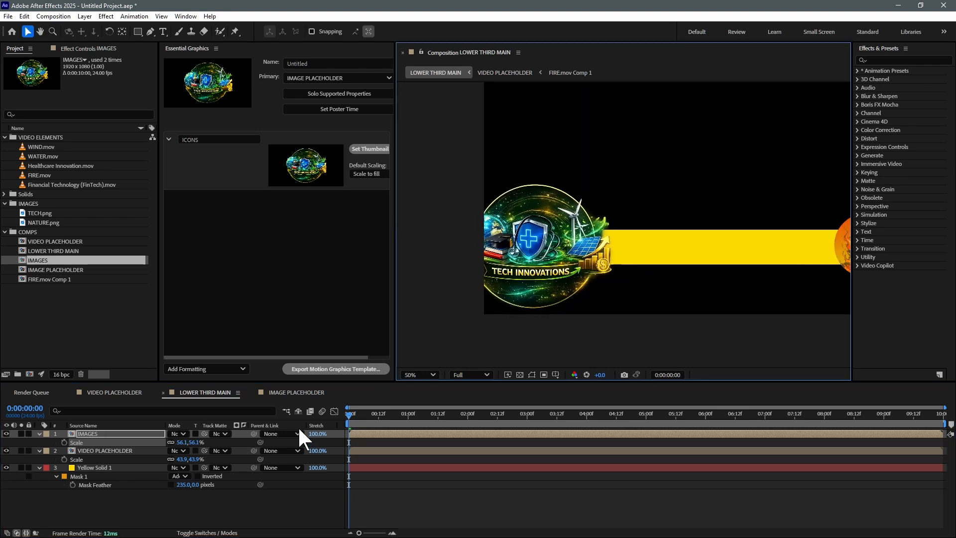
pyautogui.click(100, 434)
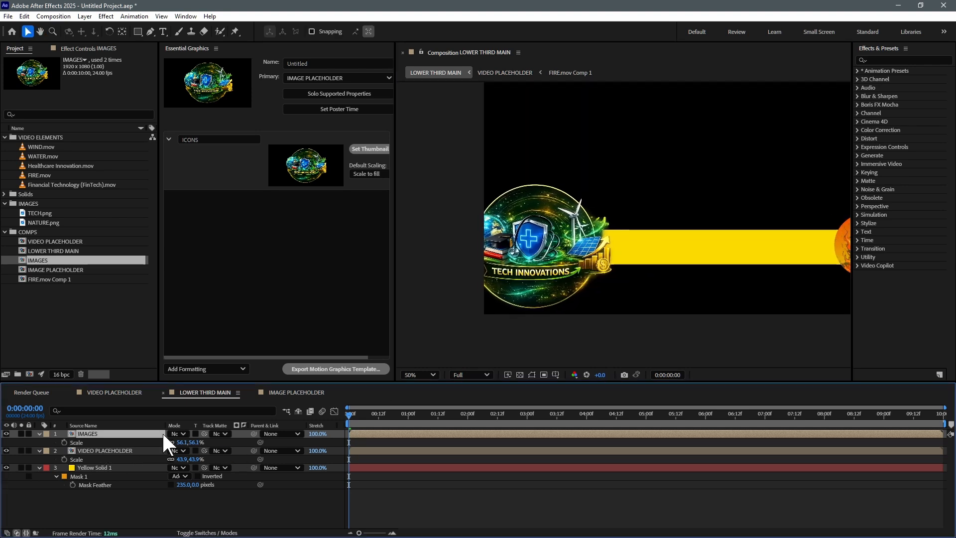
pyautogui.moveTo(183, 442); pyautogui.dragTo(65, 463)
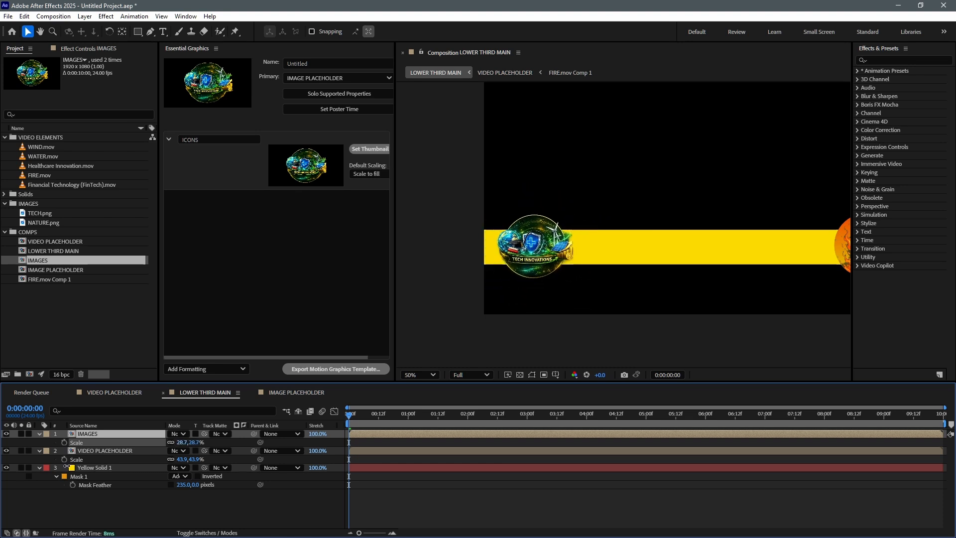
pyautogui.moveTo(536, 259); pyautogui.dragTo(547, 259)
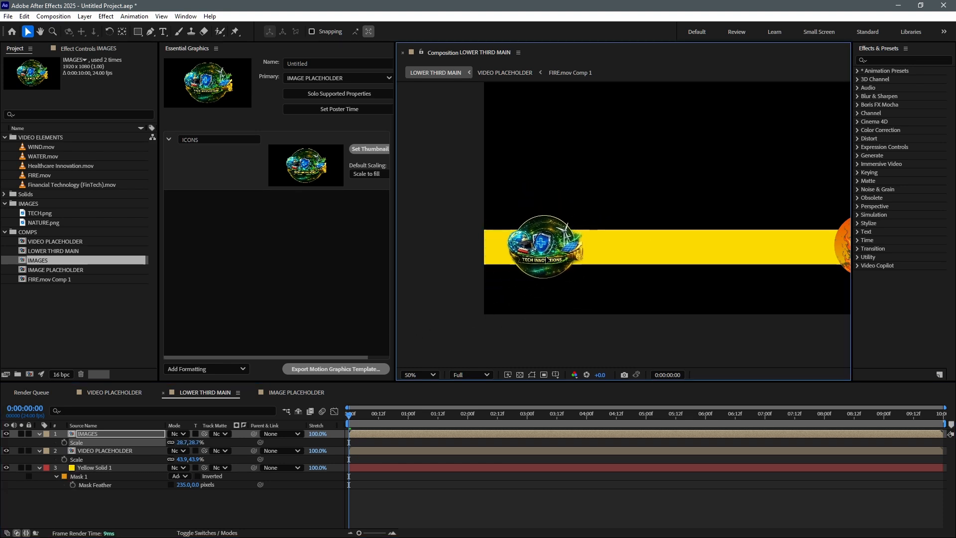
pyautogui.scroll(-2, 630, 228)
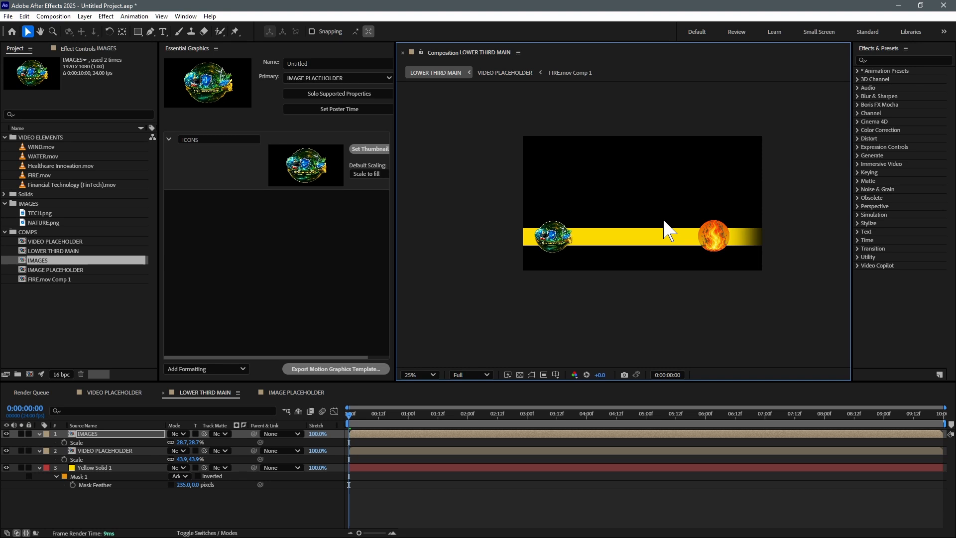
# Apply the Gradient Ramp effect to the Yellow Solid 1 layer
pyautogui.click(90, 468)
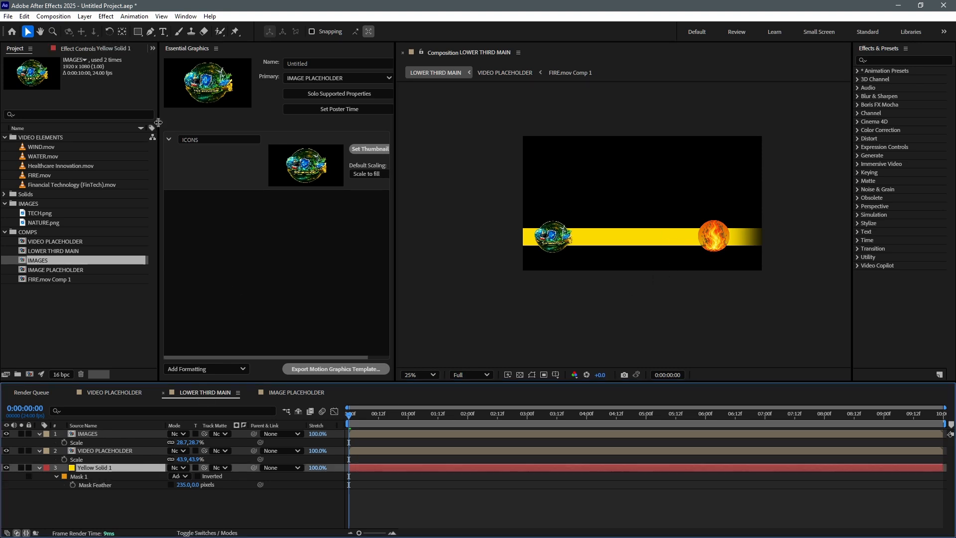
pyautogui.click(106, 16)
pyautogui.moveTo(155, 178)
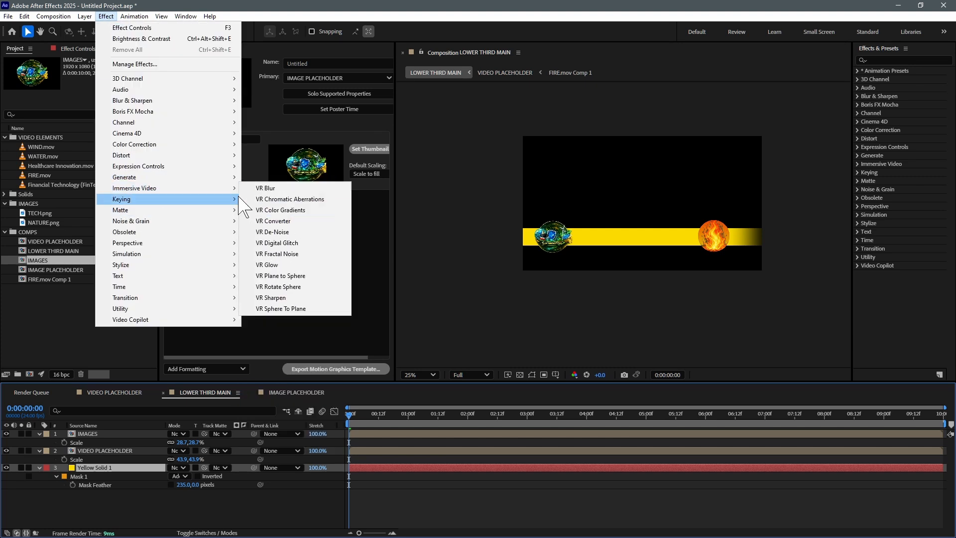
pyautogui.click(292, 362)
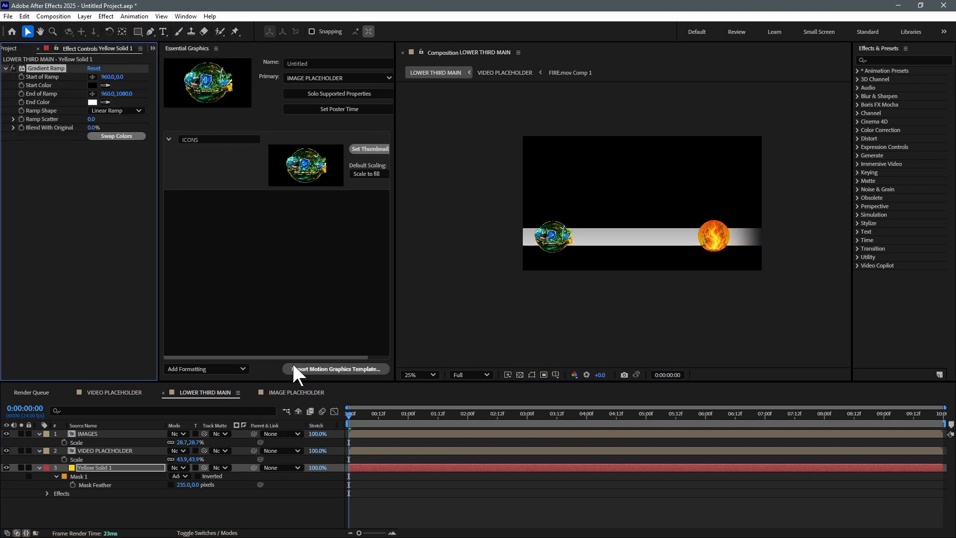
# Set the Gradient Ramp's start color to pure red and its end color to golden yellow
pyautogui.click(93, 85)
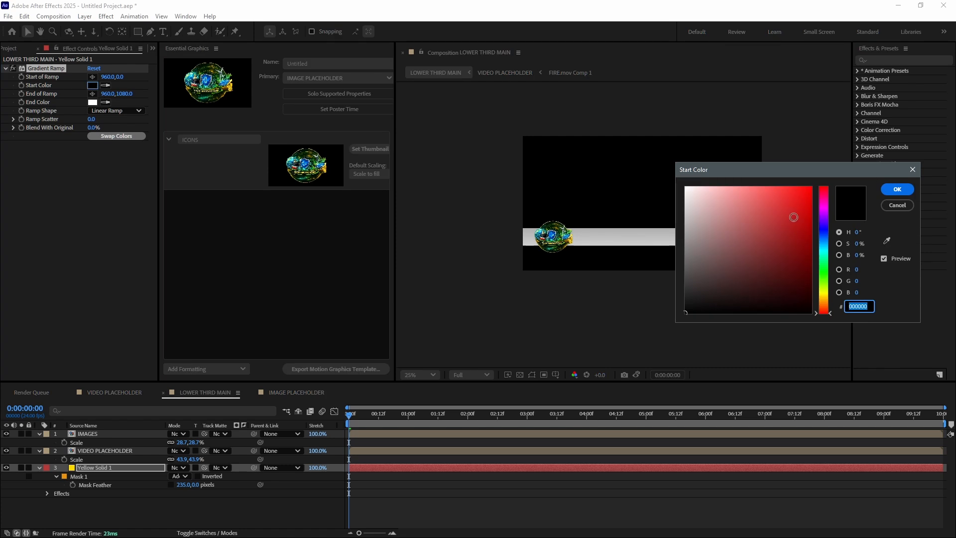
pyautogui.click(813, 186)
pyautogui.click(888, 190)
pyautogui.click(93, 102)
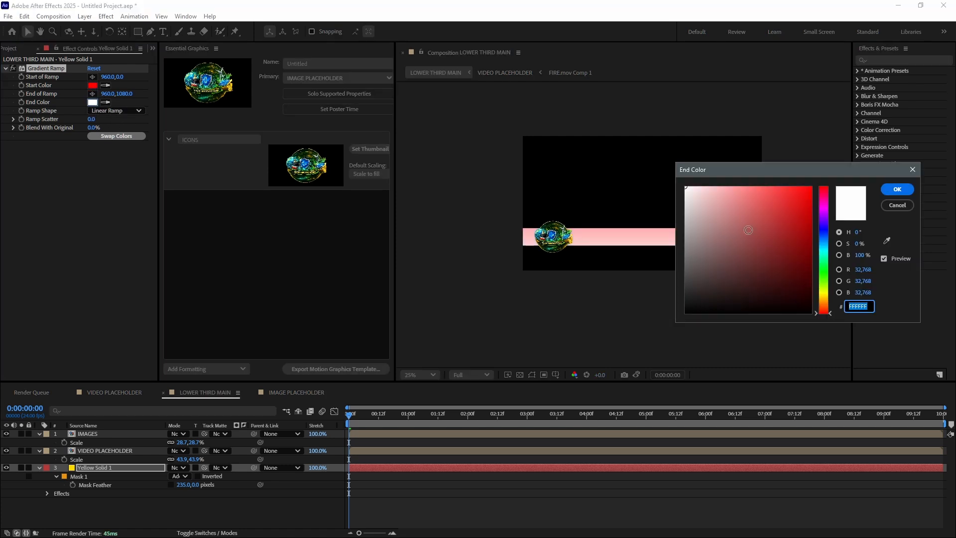
pyautogui.click(824, 296)
pyautogui.click(811, 187)
pyautogui.click(891, 190)
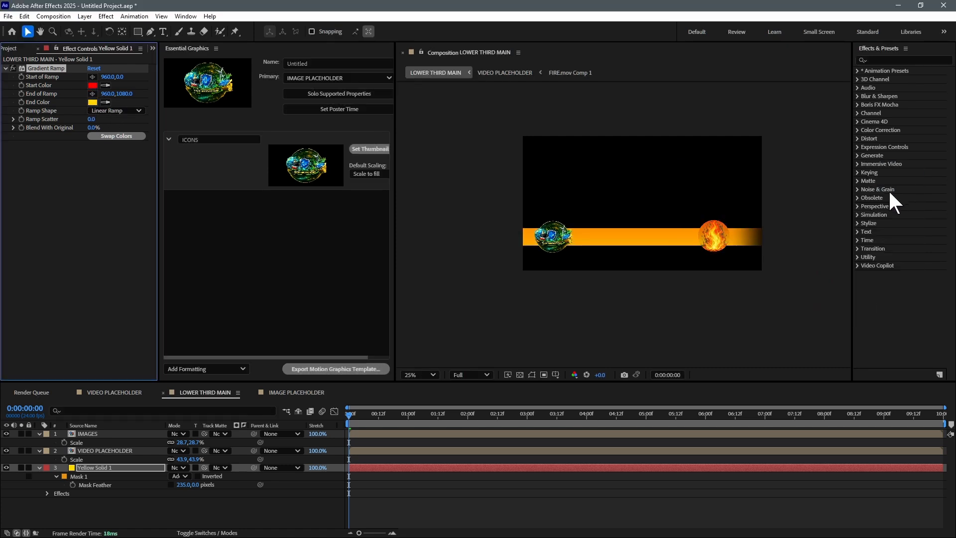
pyautogui.click(90, 470)
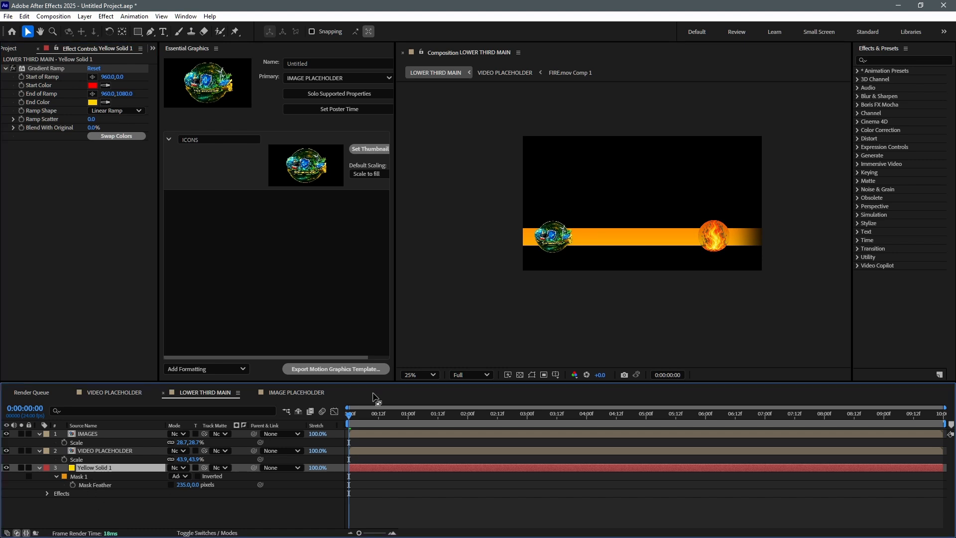
# Review the band up close in LOWER THIRD MAIN and compare it with the VIDEO PLACEHOLDER and IMAGE PLACEHOLDER compositions
pyautogui.click(8, 47)
pyautogui.press('.')
pyautogui.moveTo(636, 282); pyautogui.dragTo(612, 284)
pyautogui.click(220, 393)
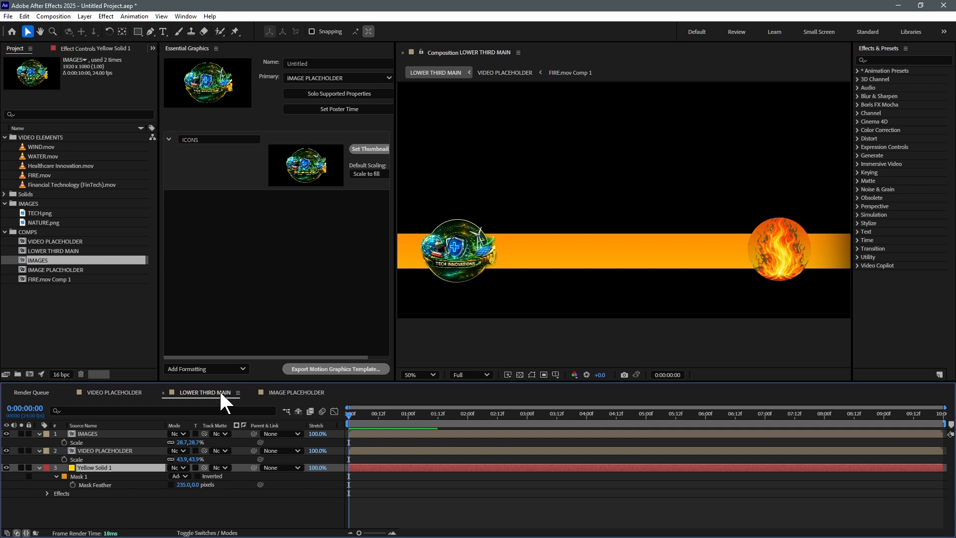
pyautogui.click(288, 393)
pyautogui.click(122, 392)
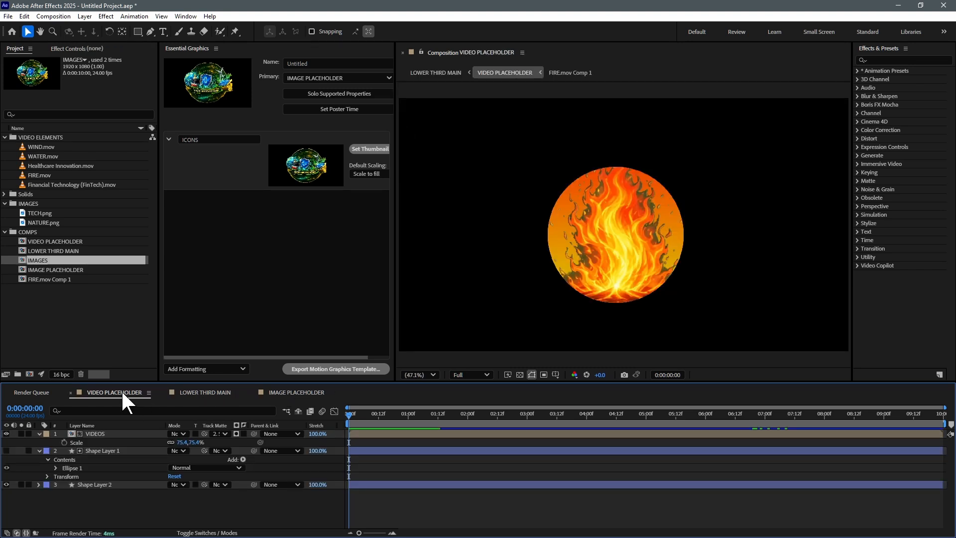
pyautogui.click(211, 393)
pyautogui.click(294, 392)
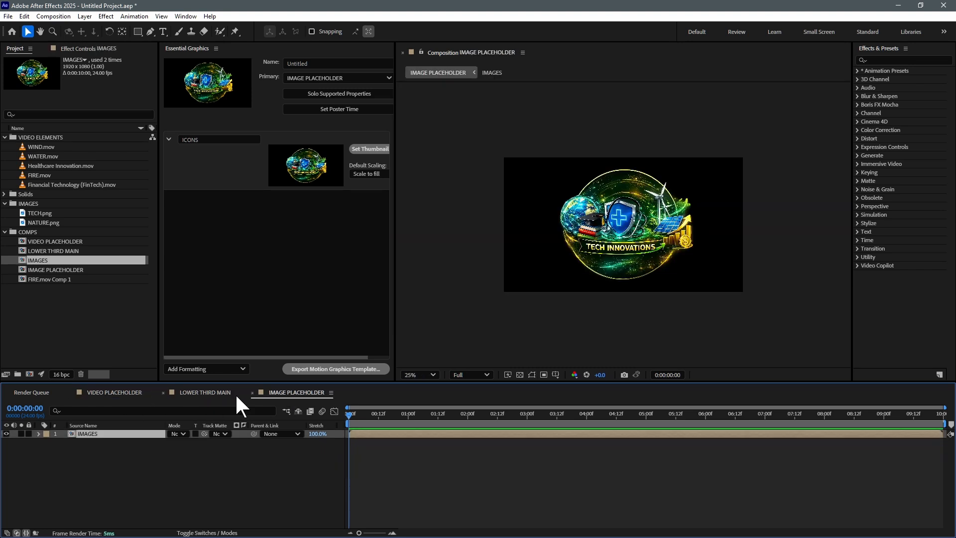
pyautogui.click(212, 392)
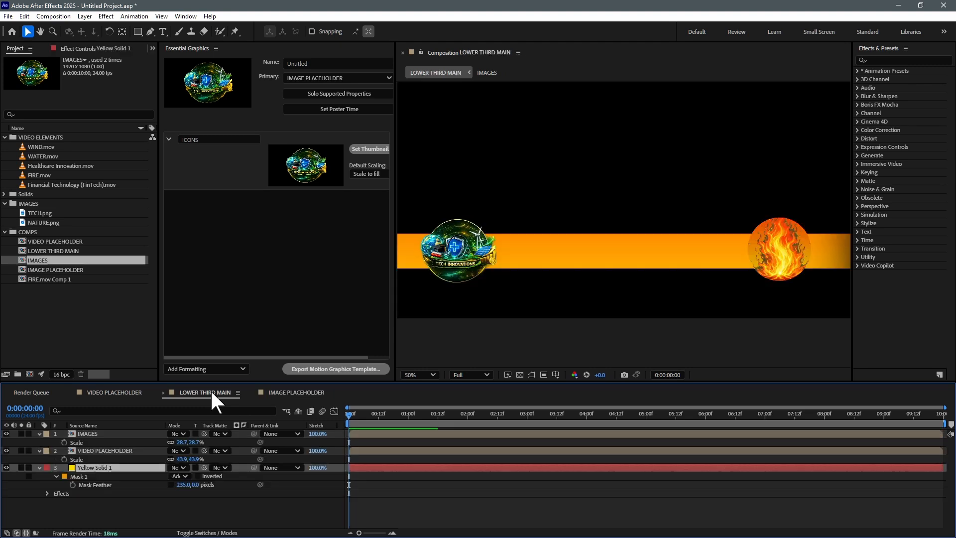
# Expand the VIDEO PLACEHOLDER layer's Essential Properties in LOWER THIRD MAIN and inspect its VIDEOS media property
pyautogui.click(106, 501)
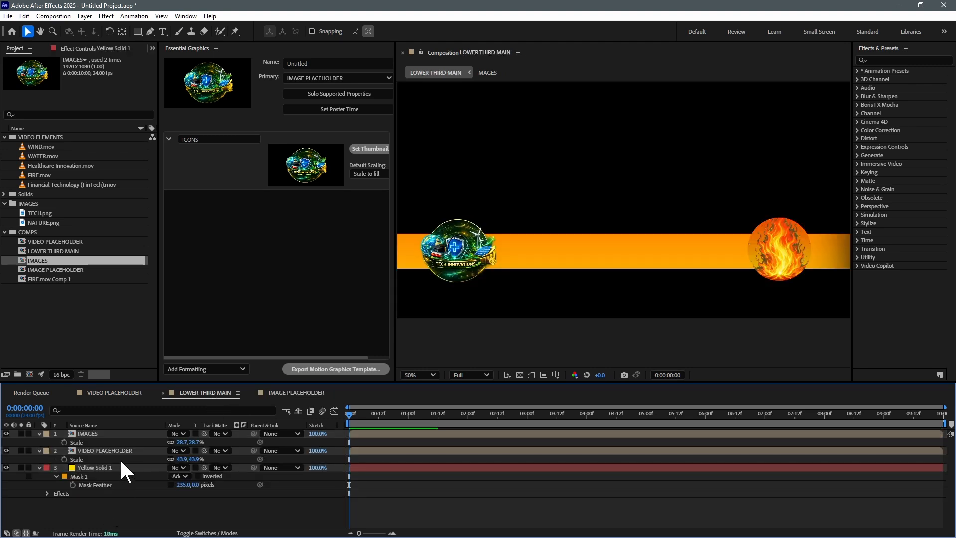
pyautogui.click(100, 450)
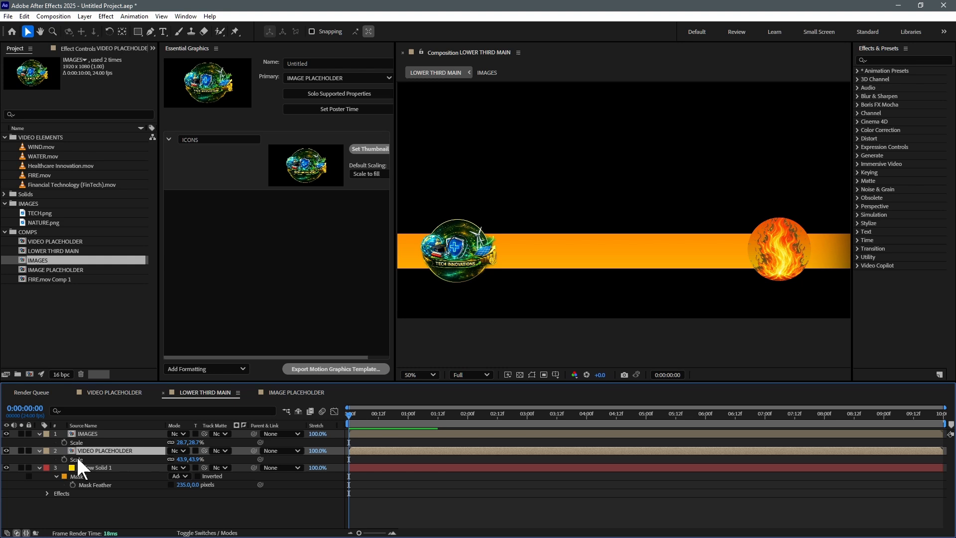
pyautogui.click(40, 450)
pyautogui.click(40, 451)
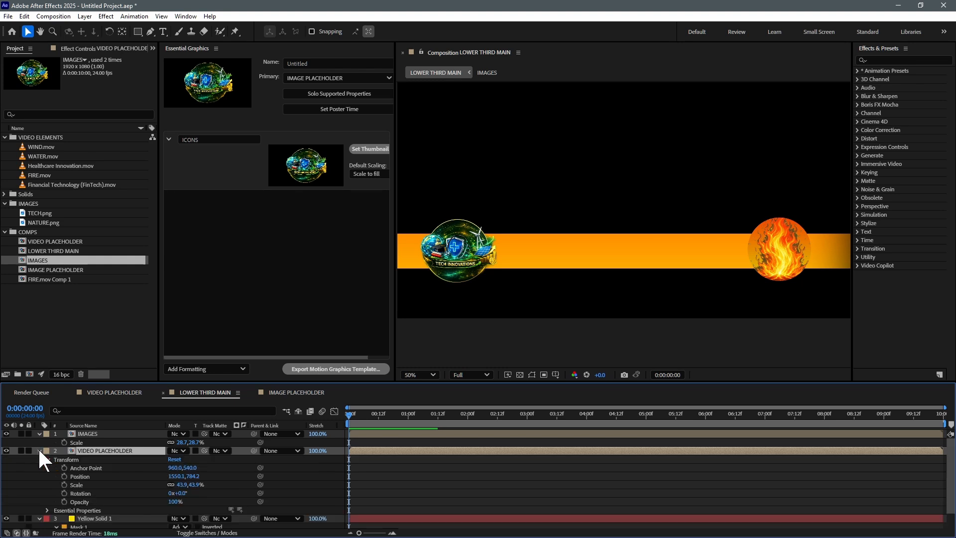
pyautogui.scroll(-2, 106, 475)
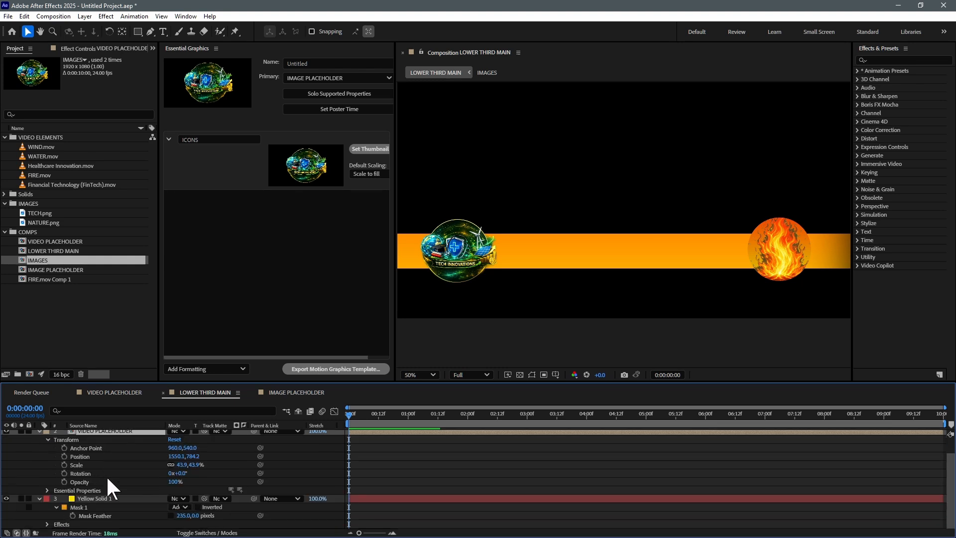
pyautogui.click(46, 491)
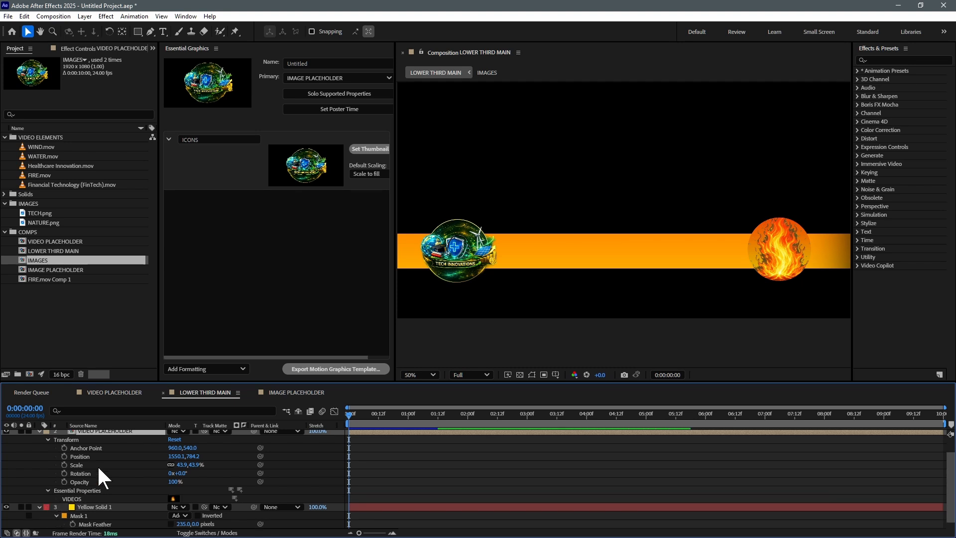
pyautogui.click(70, 498)
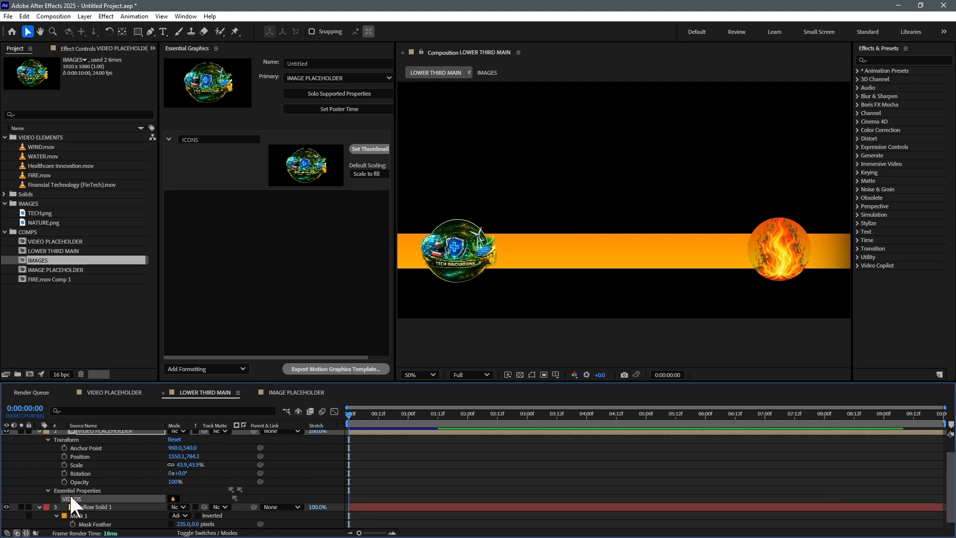
pyautogui.scroll(2, 70, 497)
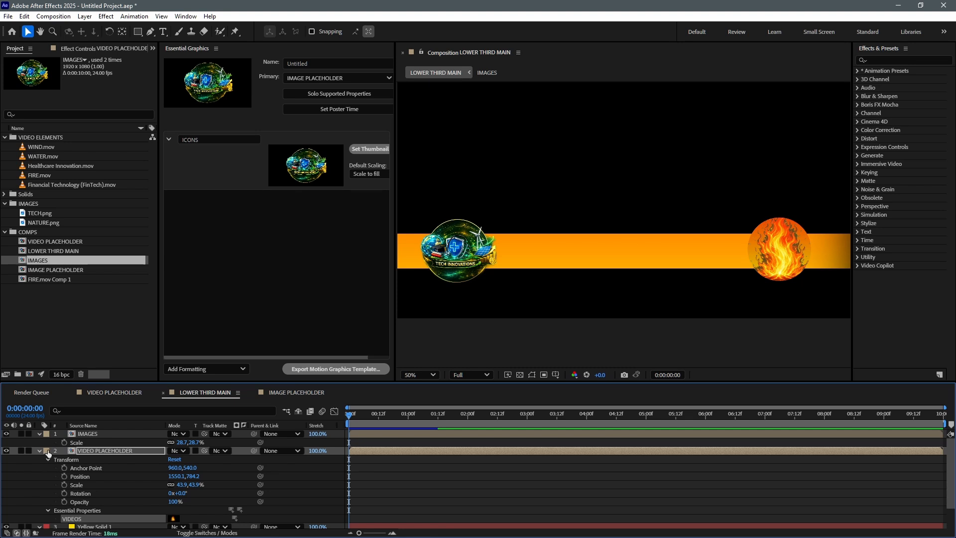
# Replace the IMAGES layer in LOWER THIRD MAIN with the IMAGE PLACEHOLDER composition
pyautogui.click(39, 434)
pyautogui.click(39, 433)
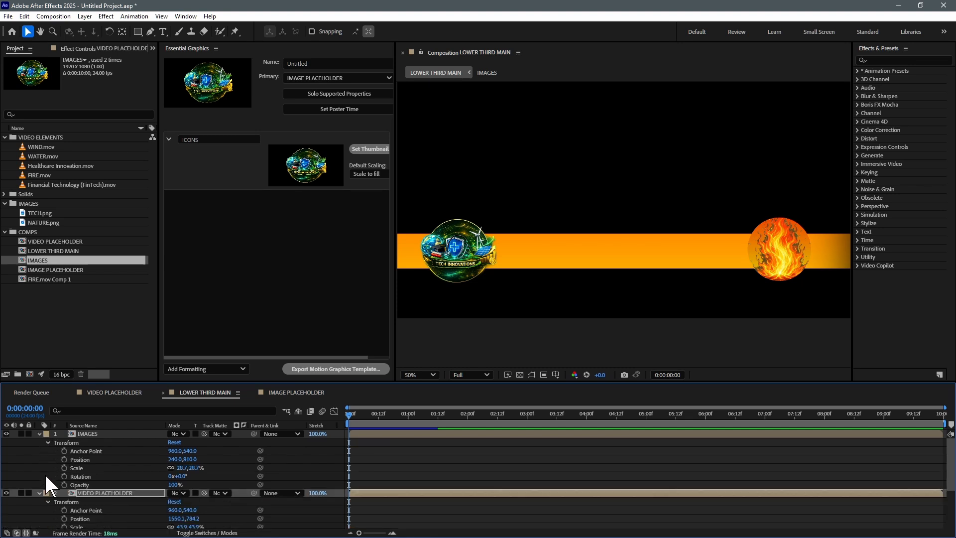
pyautogui.click(88, 432)
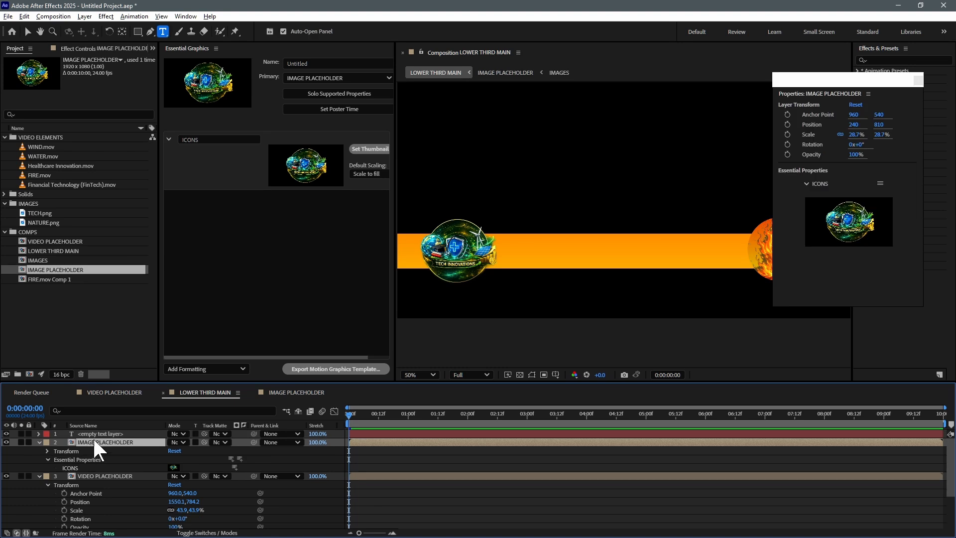
# Replace the IMAGE PLACEHOLDER layer's ICONS media property with NATURE.png
pyautogui.click(63, 467)
pyautogui.click(40, 222)
pyautogui.click(38, 213)
pyautogui.click(48, 222)
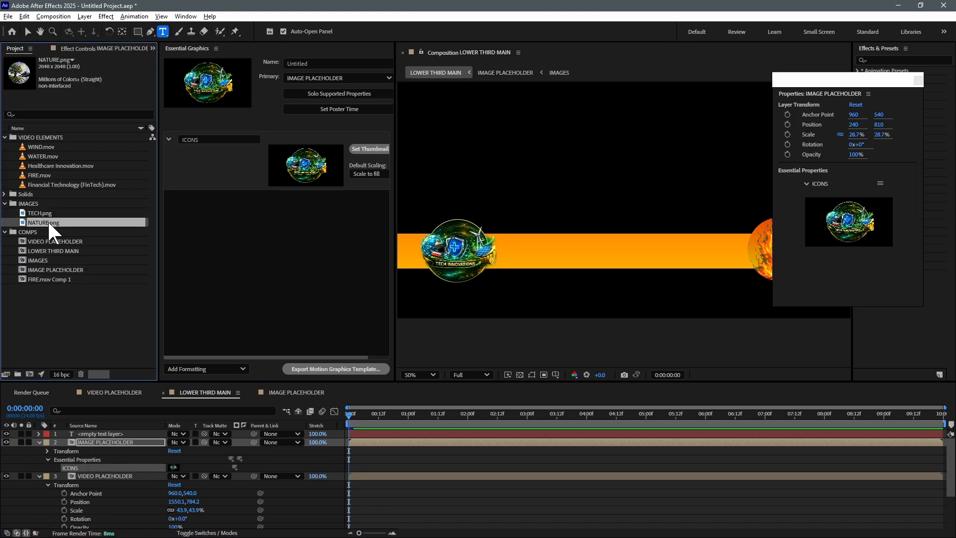
pyautogui.moveTo(42, 222); pyautogui.dragTo(175, 468)
# Swap the picture in the IMAGES composition for NATURE.png at 58.5% scale and return to LOWER THIRD MAIN
pyautogui.doubleClick(95, 442)
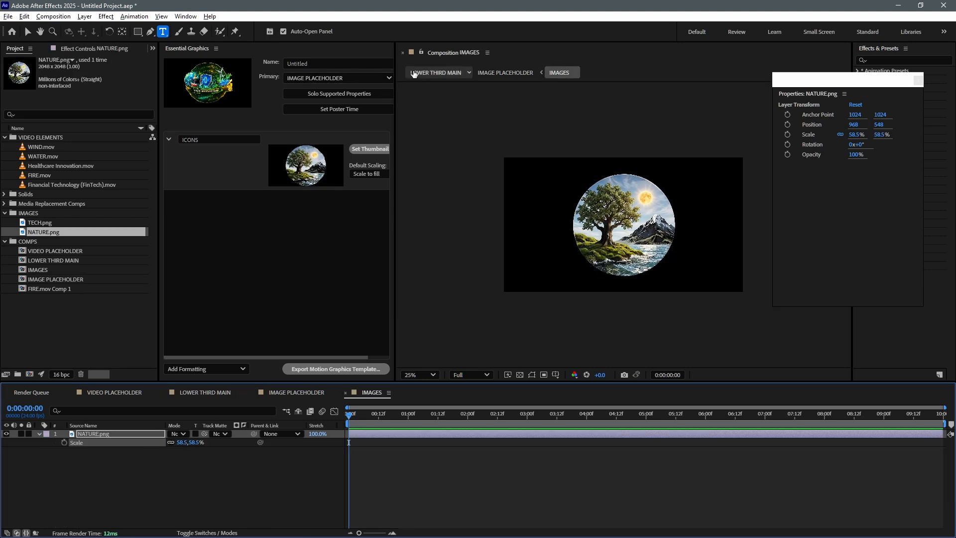
pyautogui.click(413, 74)
pyautogui.moveTo(393, 415); pyautogui.dragTo(373, 415)
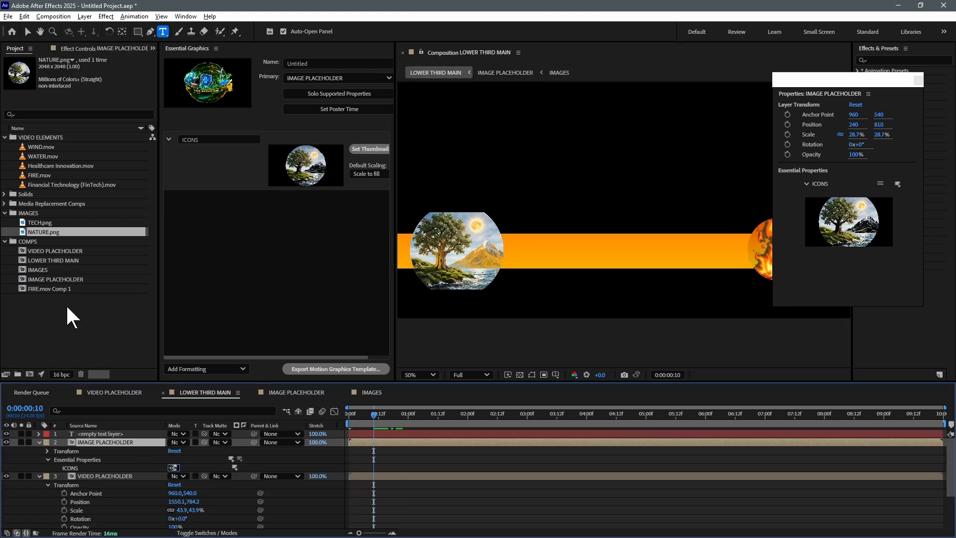
# Replace the IMAGE PLACEHOLDER layer with the IMAGES composition, set its scale to 30.4%, and inspect its properties
pyautogui.click(41, 271)
pyautogui.hotkey('ctrl', 'alt', '/')
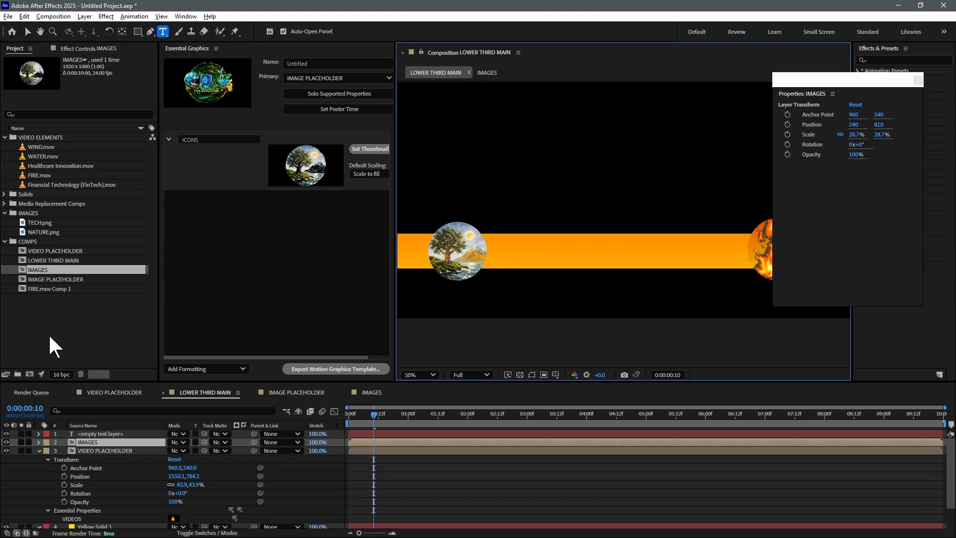
pyautogui.press('s')
pyautogui.moveTo(181, 451)
pyautogui.mouseDown()
pyautogui.moveTo(199, 451)
pyautogui.moveTo(190, 451)
pyautogui.mouseUp()
pyautogui.click(47, 450)
pyautogui.click(39, 441)
pyautogui.click(39, 441)
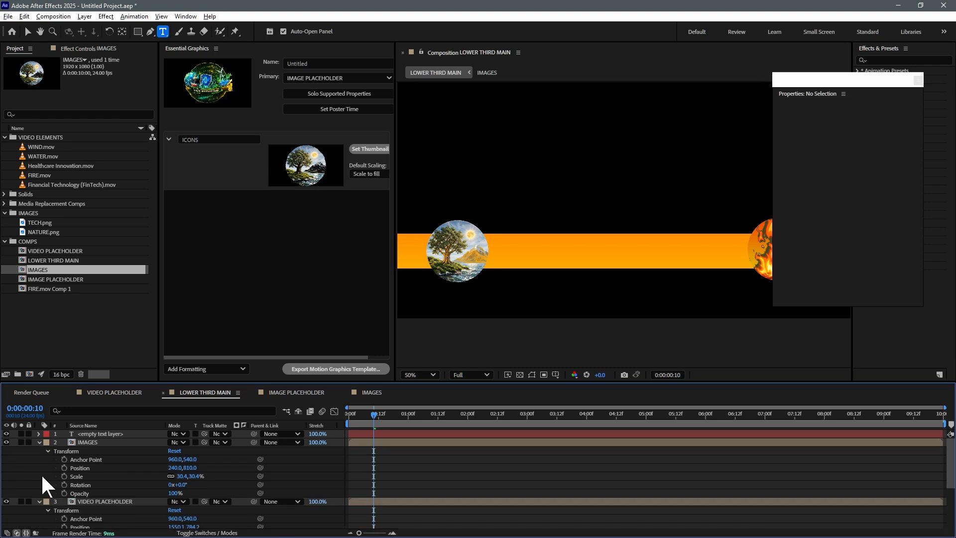
# Swap the IMAGES layer back to the IMAGE PLACEHOLDER composition
pyautogui.click(86, 441)
pyautogui.click(59, 277)
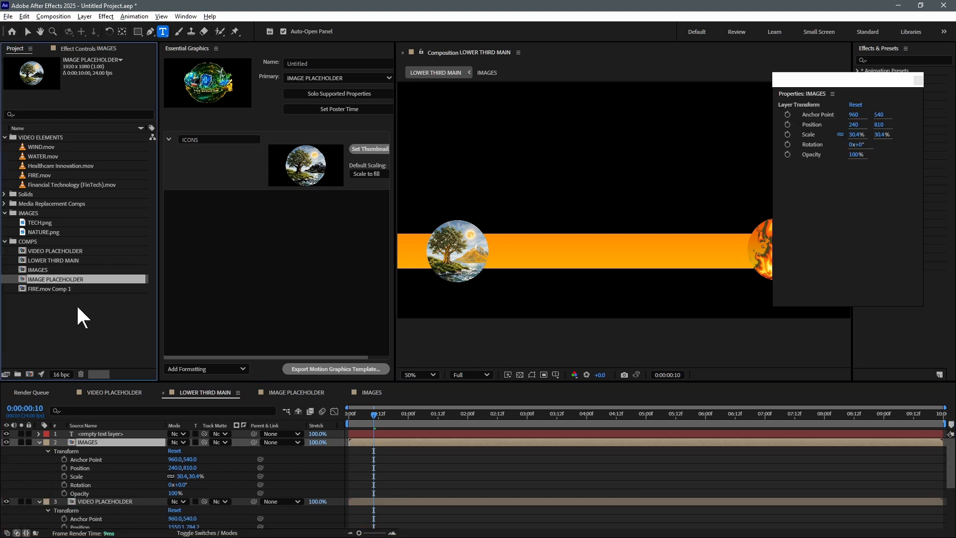
pyautogui.hotkey('ctrl', 'alt', '/')
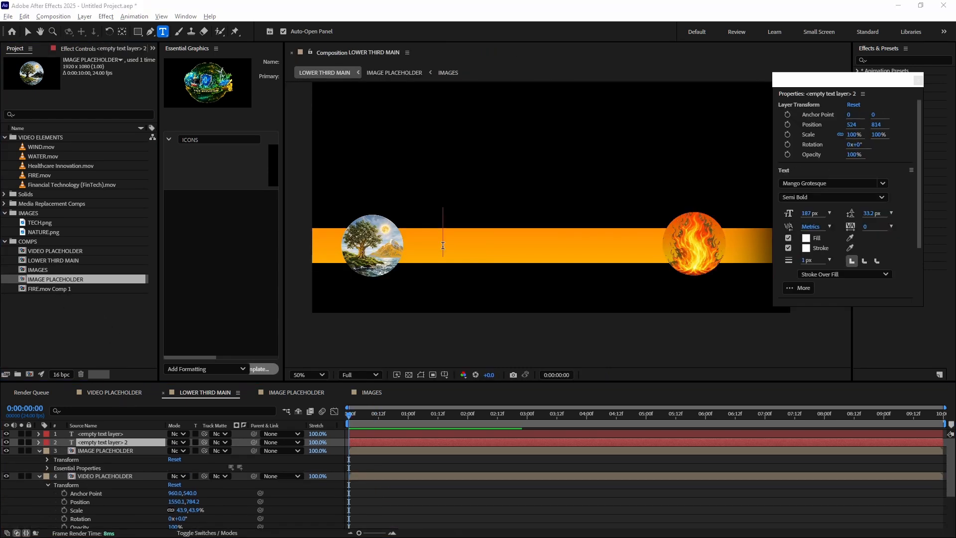
# Add the text "Powerful Natural Elements" between the two circles, scaled to 76.7% and positioned at 412, 862
pyautogui.write('Powerful Natural Elements')
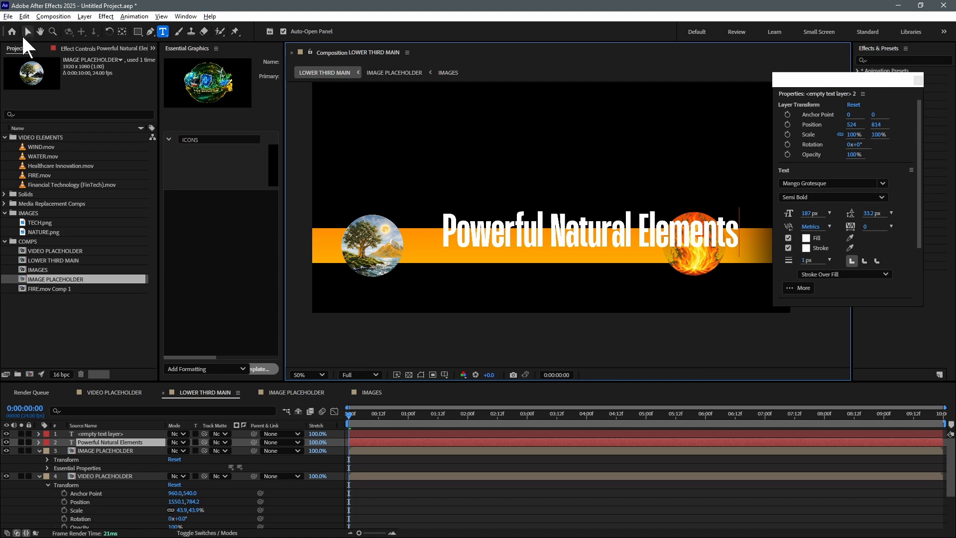
pyautogui.click(27, 31)
pyautogui.moveTo(578, 244); pyautogui.dragTo(545, 259)
pyautogui.press('s')
pyautogui.moveTo(184, 451); pyautogui.dragTo(171, 451)
pyautogui.moveTo(576, 260); pyautogui.dragTo(581, 256)
# Change the fill of the Powerful Natural Elements text to black and preview the lower third
pyautogui.doubleClick(581, 256)
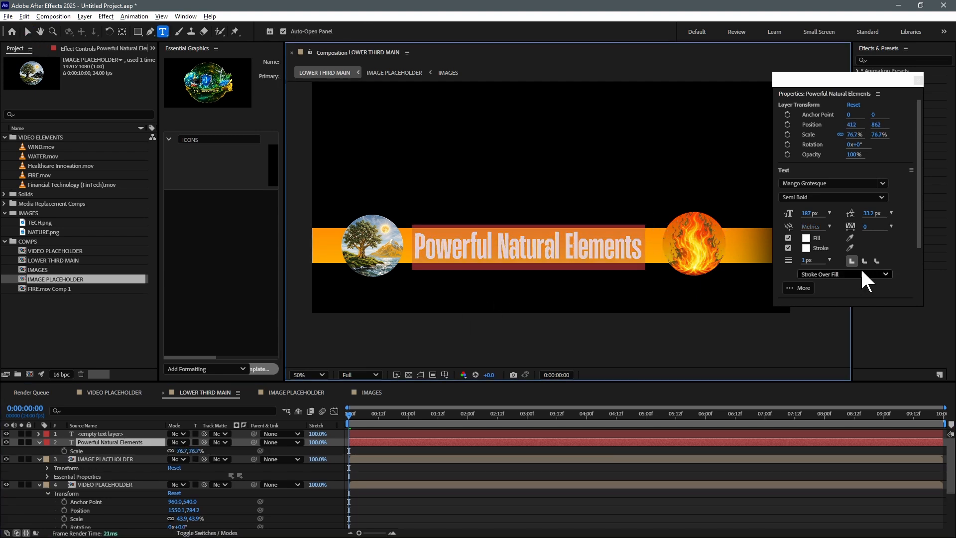
pyautogui.click(807, 238)
pyautogui.click(794, 278)
pyautogui.click(911, 190)
pyautogui.click(28, 31)
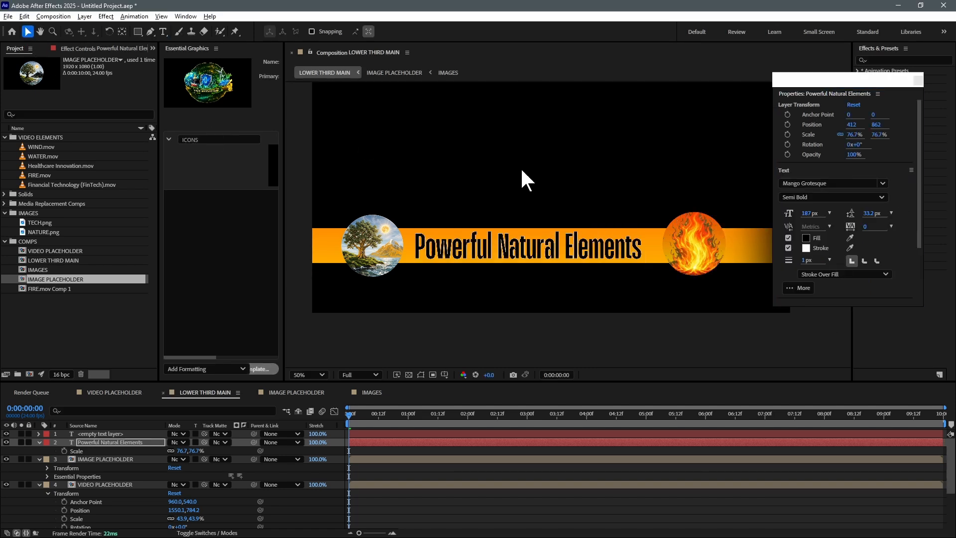
pyautogui.click(366, 429)
pyautogui.press('space')
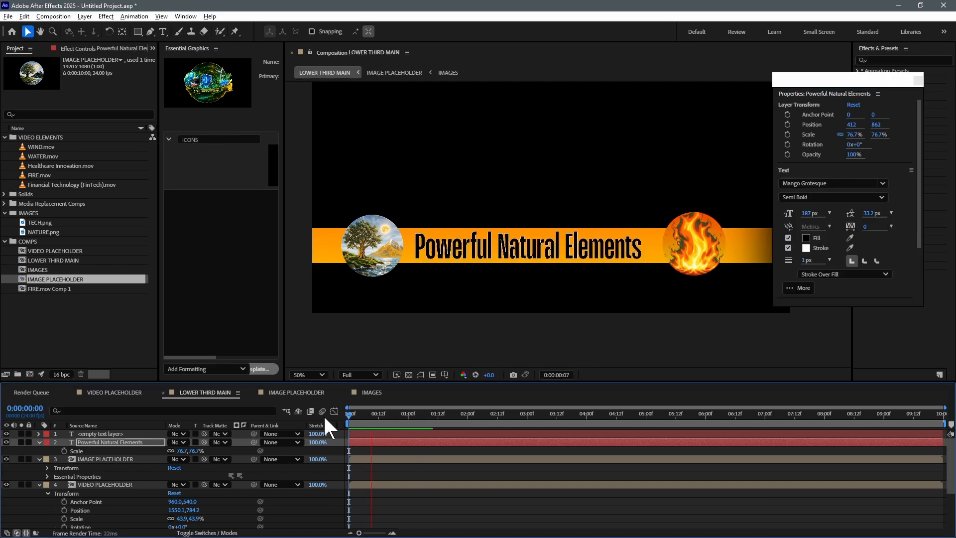
pyautogui.click(351, 413)
# Turn off the stroke on the Powerful Natural Elements text
pyautogui.doubleClick(103, 442)
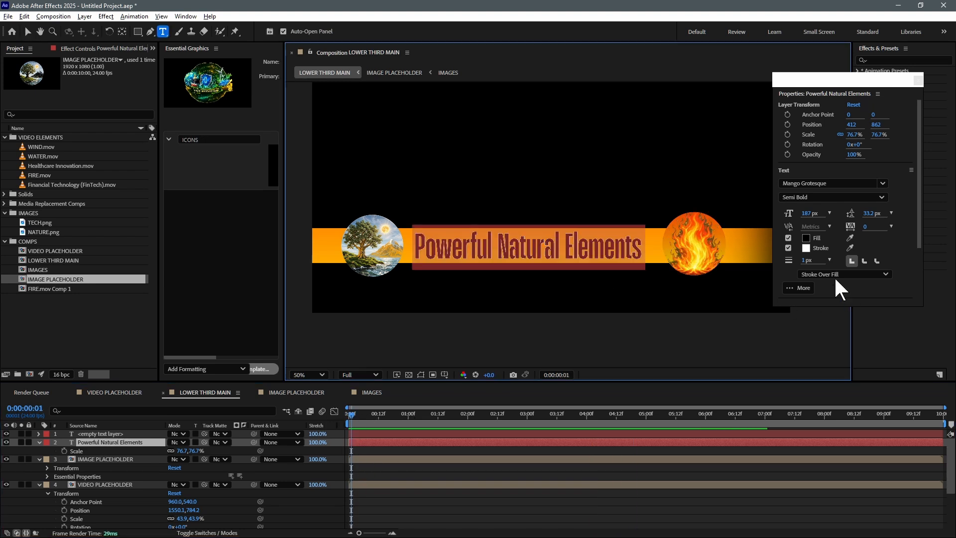
pyautogui.click(789, 248)
pyautogui.click(561, 272)
# Apply the Foggy In text preset to the Powerful Natural Elements layer at the composition start and preview it
pyautogui.moveTo(386, 413)
pyautogui.mouseDown()
pyautogui.moveTo(401, 420)
pyautogui.moveTo(350, 429)
pyautogui.mouseUp()
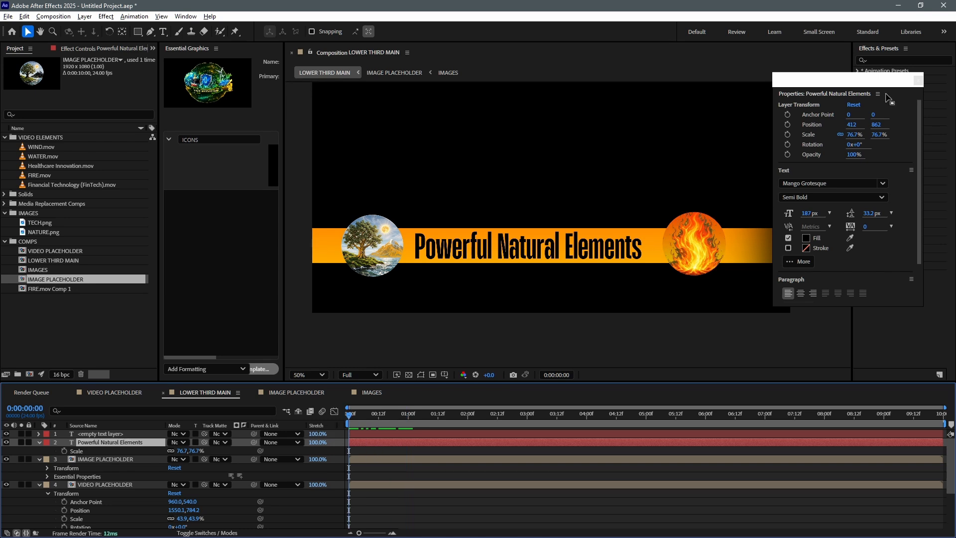
pyautogui.click(918, 80)
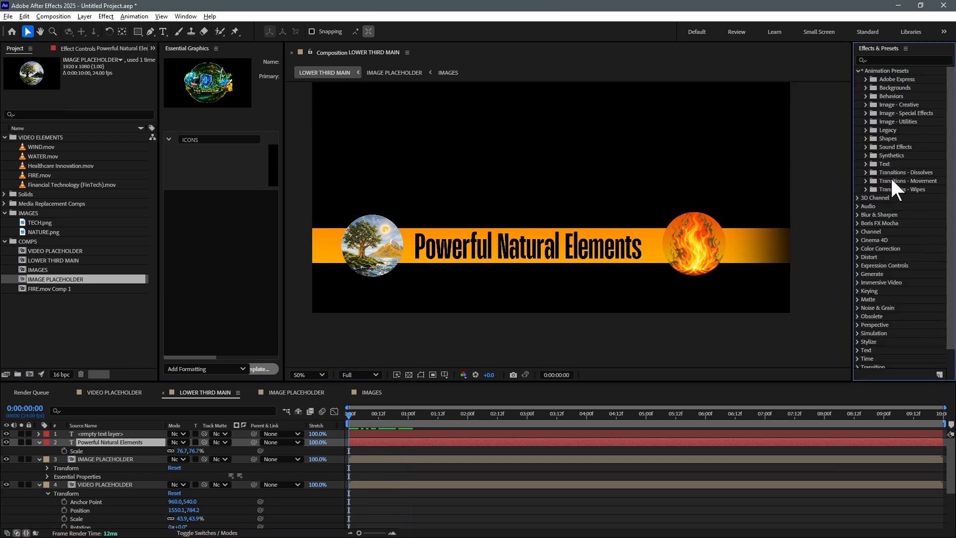
pyautogui.click(866, 164)
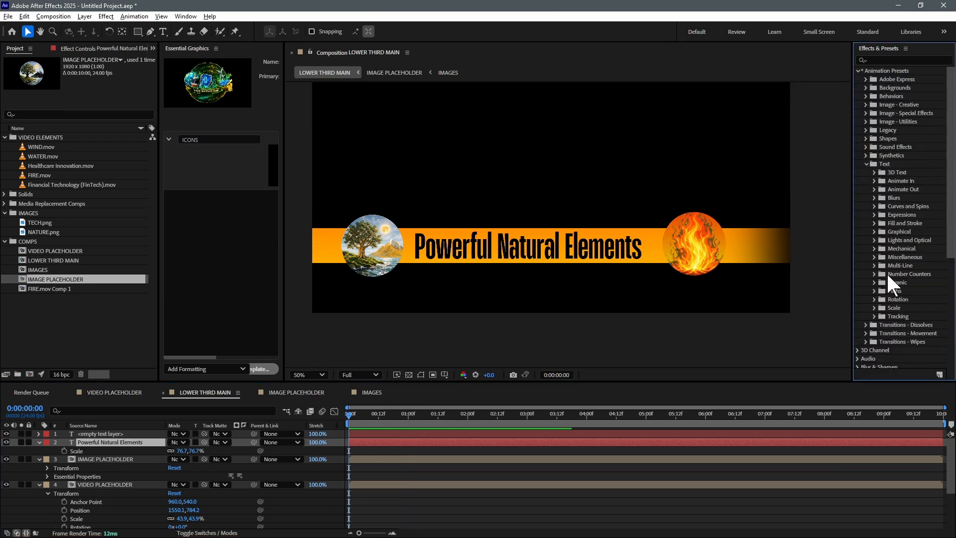
pyautogui.click(874, 197)
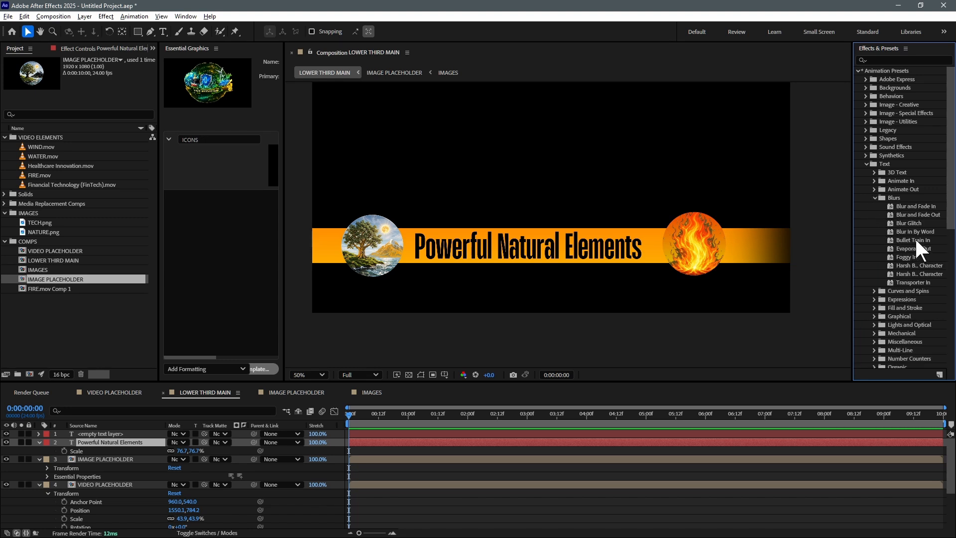
pyautogui.moveTo(910, 255); pyautogui.dragTo(335, 427)
pyautogui.press('space')
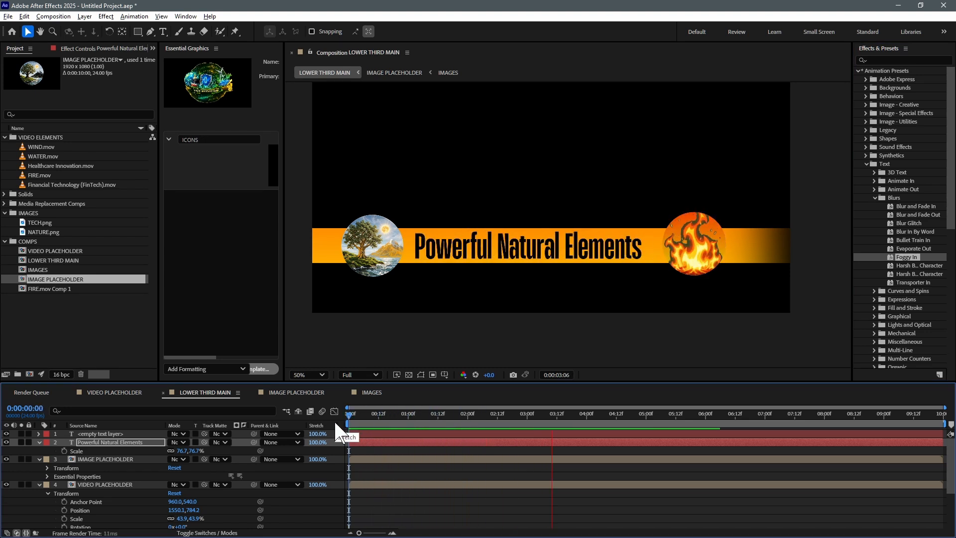
pyautogui.click(560, 414)
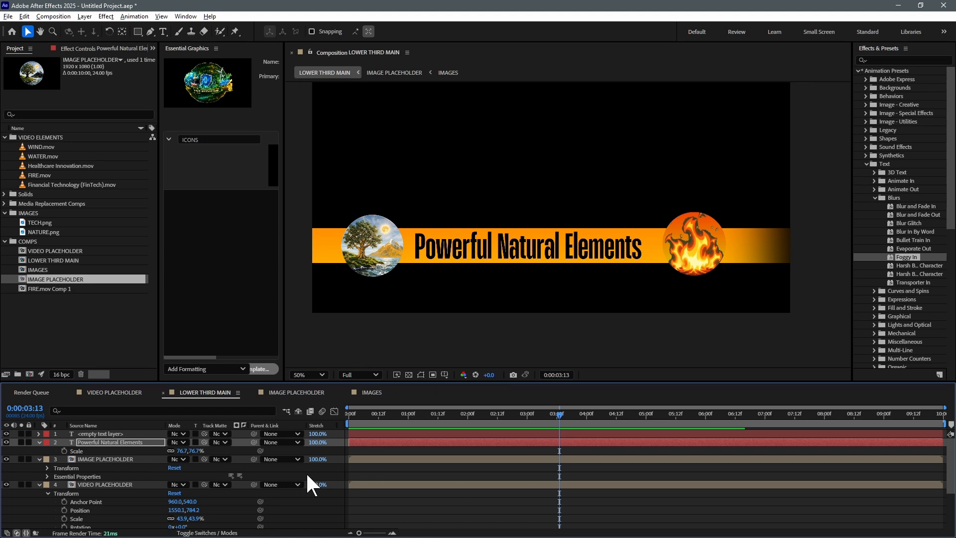
# Move the IMAGE PLACEHOLDER layer below the VIDEO PLACEHOLDER layer in LOWER THIRD MAIN
pyautogui.click(93, 459)
pyautogui.click(6, 459)
pyautogui.click(7, 459)
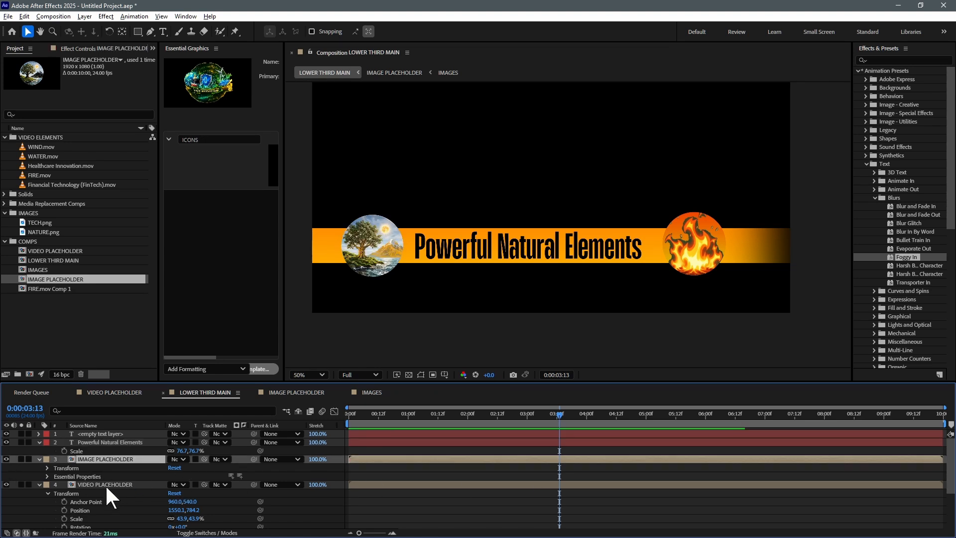
pyautogui.click(105, 484)
pyautogui.click(94, 456)
pyautogui.press('Delete')
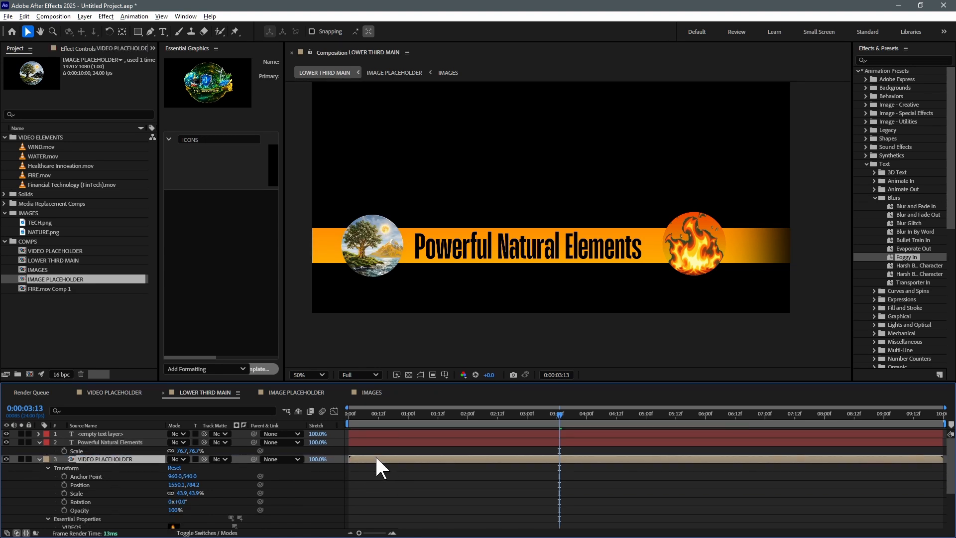
# Start the VIDEO PLACEHOLDER layer at 0:00:03:13, keyframe its opacity from 0% there to 100% at 0:00:04:05, and preview the fade
pyautogui.moveTo(375, 458); pyautogui.dragTo(580, 459)
pyautogui.hotkey('alt', 'shift', 't')
pyautogui.moveTo(173, 511); pyautogui.dragTo(4, 515)
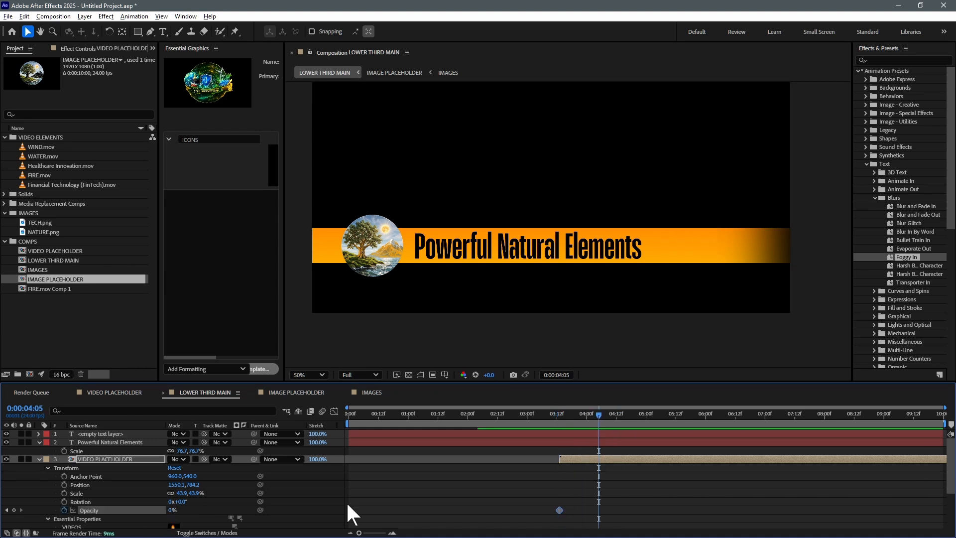
pyautogui.moveTo(171, 510); pyautogui.dragTo(364, 517)
pyautogui.click(517, 412)
pyautogui.press('space')
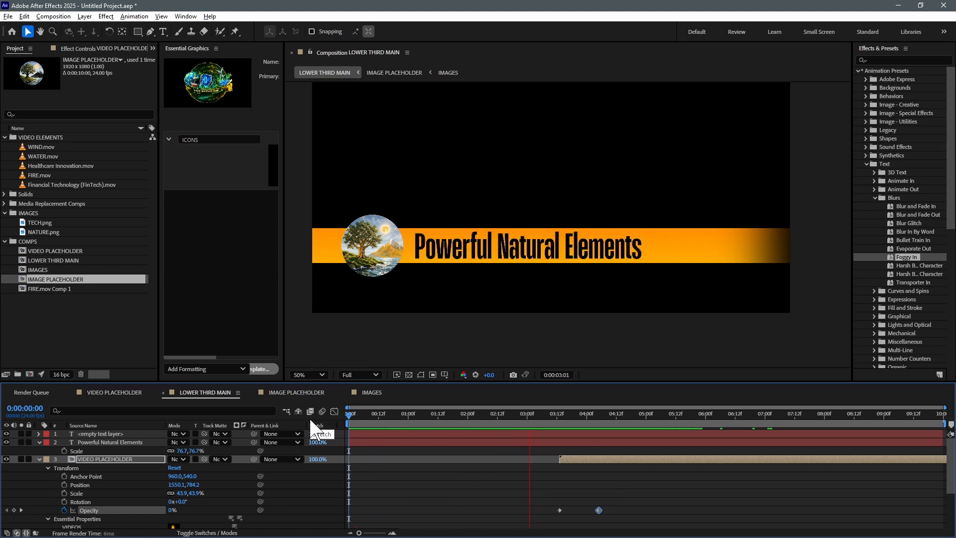
# Split the Powerful Natural Elements layer at 0:00:03:13 and change the second segment's text to "Fire"
pyautogui.click(411, 437)
pyautogui.click(562, 415)
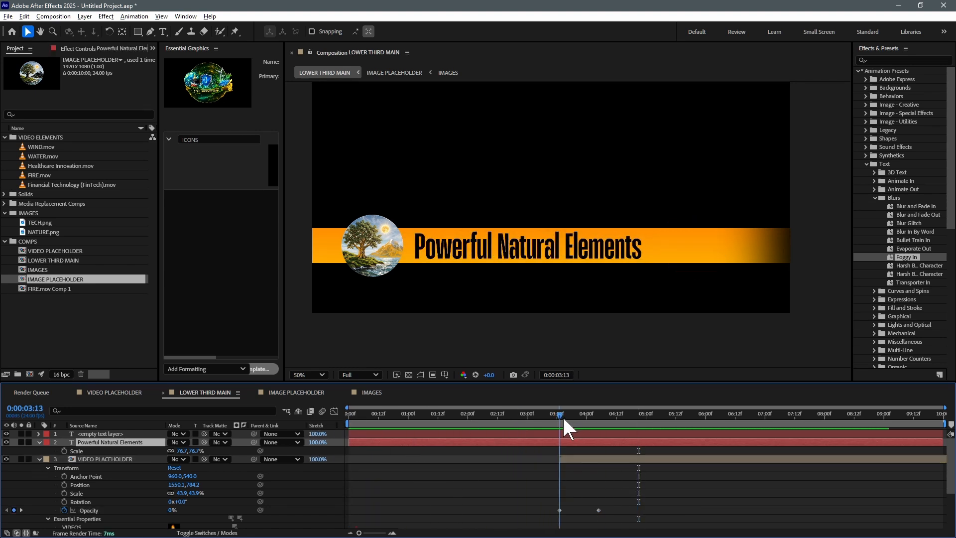
pyautogui.hotkey('ctrl', 'shift', 'd')
pyautogui.moveTo(574, 415); pyautogui.dragTo(604, 416)
pyautogui.hotkey('ctrl', 't')
pyautogui.write('Fire')
pyautogui.click(28, 31)
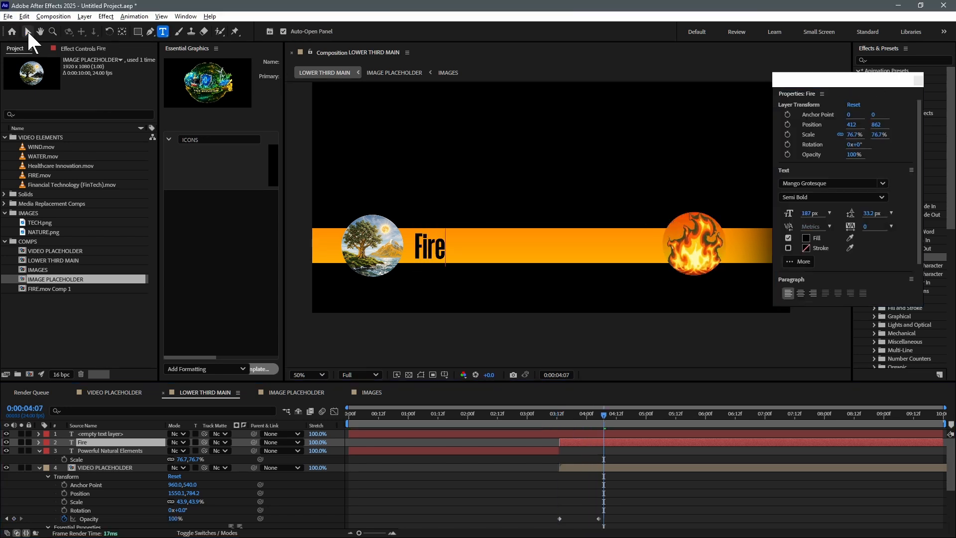
# Center the Fire text on the band at about 838, 864 with a font size of 207.4 px
pyautogui.moveTo(430, 247); pyautogui.dragTo(540, 247)
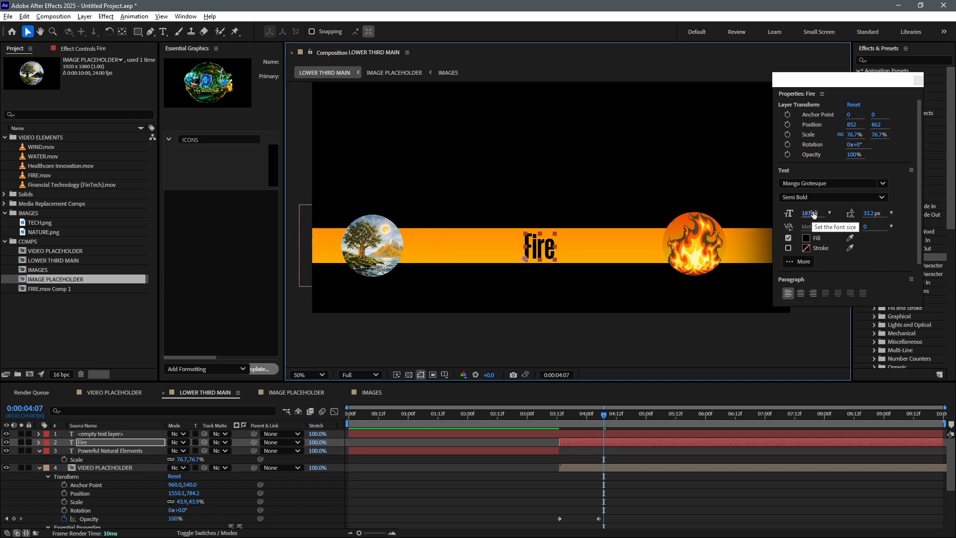
pyautogui.moveTo(904, 207); pyautogui.dragTo(915, 208)
pyautogui.moveTo(543, 252); pyautogui.dragTo(540, 252)
# Apply the Foggy In text preset to the Fire layer at 0:00:03:13
pyautogui.moveTo(553, 416); pyautogui.dragTo(561, 421)
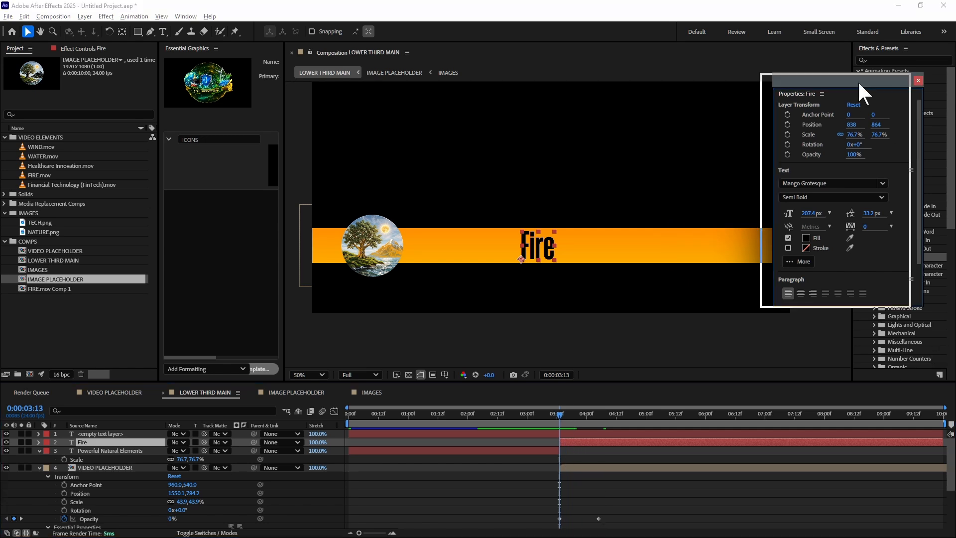
pyautogui.moveTo(858, 79); pyautogui.dragTo(793, 73)
pyautogui.doubleClick(910, 257)
pyautogui.click(545, 416)
# Split the Fire text layer and the VIDEO PLACEHOLDER layer at 0:00:06:12
pyautogui.moveTo(544, 416); pyautogui.dragTo(733, 430)
pyautogui.hotkey('ctrl', 'shift', 'd')
pyautogui.click(740, 477)
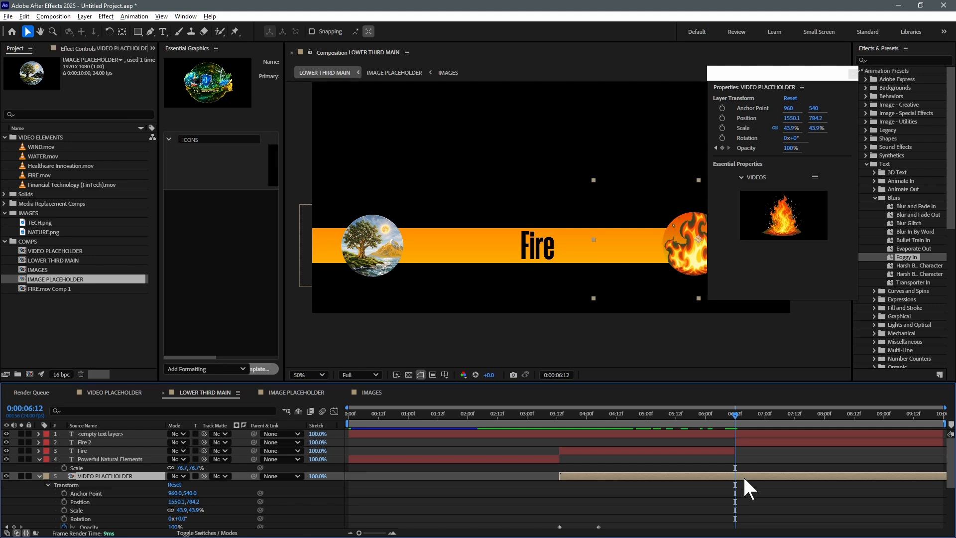
pyautogui.scroll(-1, 736, 471)
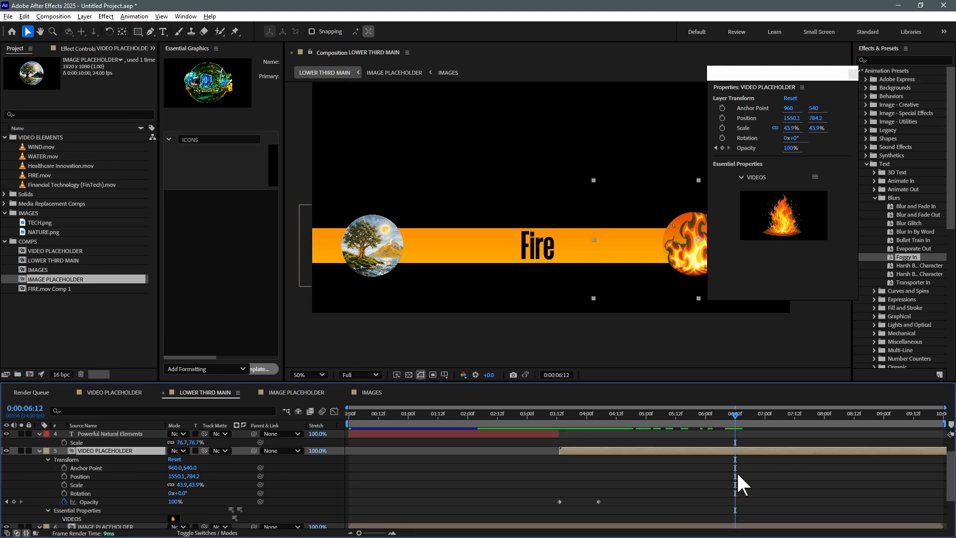
pyautogui.hotkey('ctrl', 'shift', 'd')
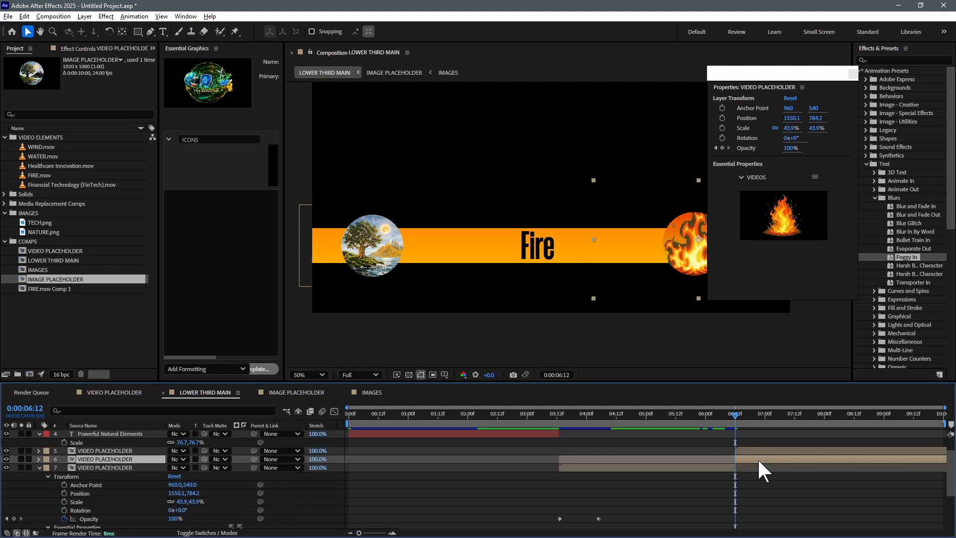
# Place a duplicate of the VIDEO PLACEHOLDER layer at 0:00:06:12 so its opacity fade-in begins there
pyautogui.click(761, 463)
pyautogui.moveTo(752, 74); pyautogui.dragTo(838, 77)
pyautogui.click(751, 413)
pyautogui.moveTo(751, 415); pyautogui.dragTo(736, 422)
# Replace the VIDEOS media property of the second VIDEO PLACEHOLDER layer with WATER.mov
pyautogui.click(742, 451)
pyautogui.click(39, 451)
pyautogui.click(48, 468)
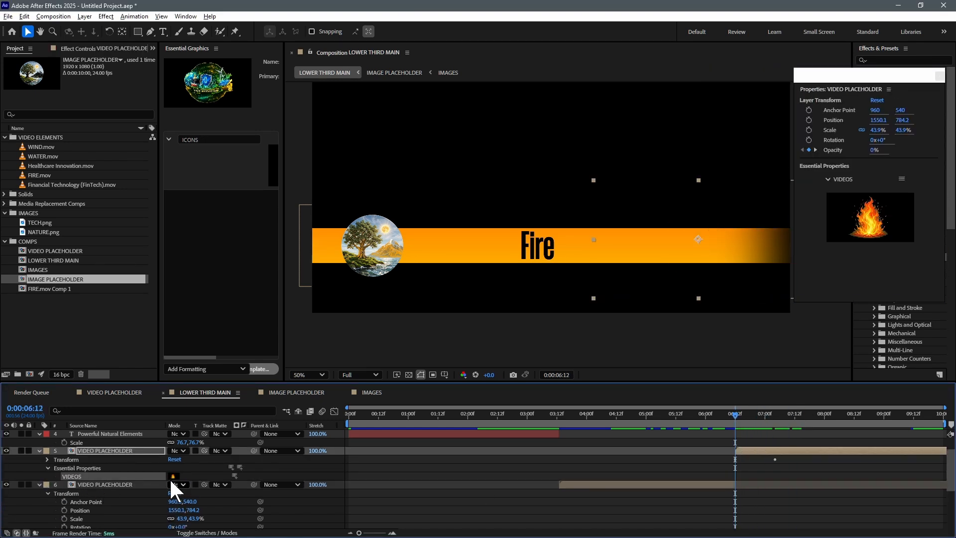
pyautogui.click(48, 155)
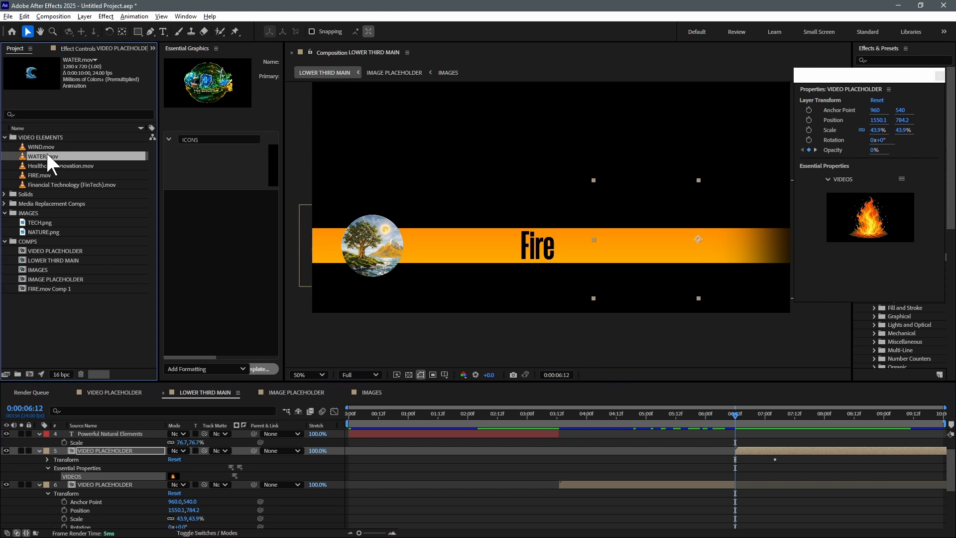
pyautogui.moveTo(79, 473); pyautogui.dragTo(80, 473)
# Review the second VIDEO PLACEHOLDER segment and its source composition, and return to LOWER THIRD MAIN
pyautogui.moveTo(738, 411); pyautogui.dragTo(759, 437)
pyautogui.doubleClick(758, 451)
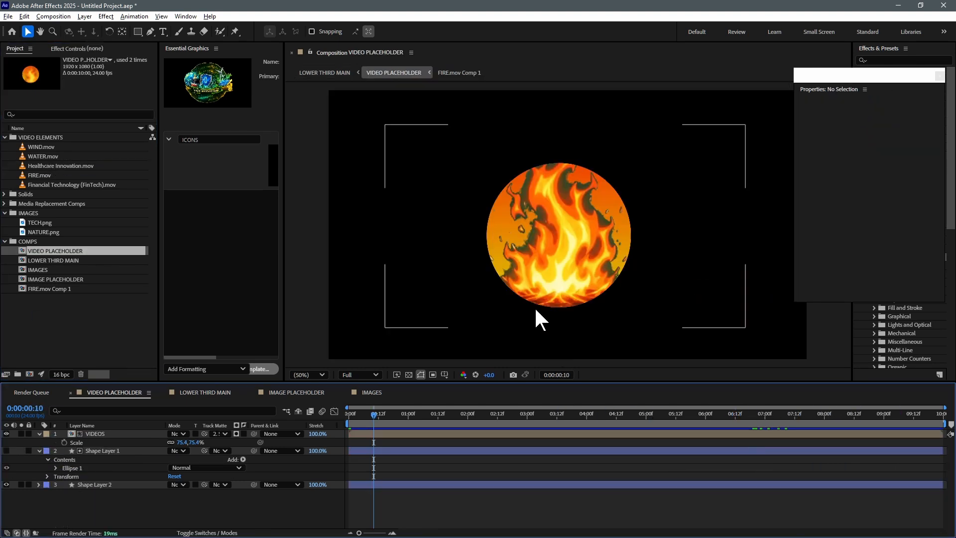
pyautogui.click(324, 72)
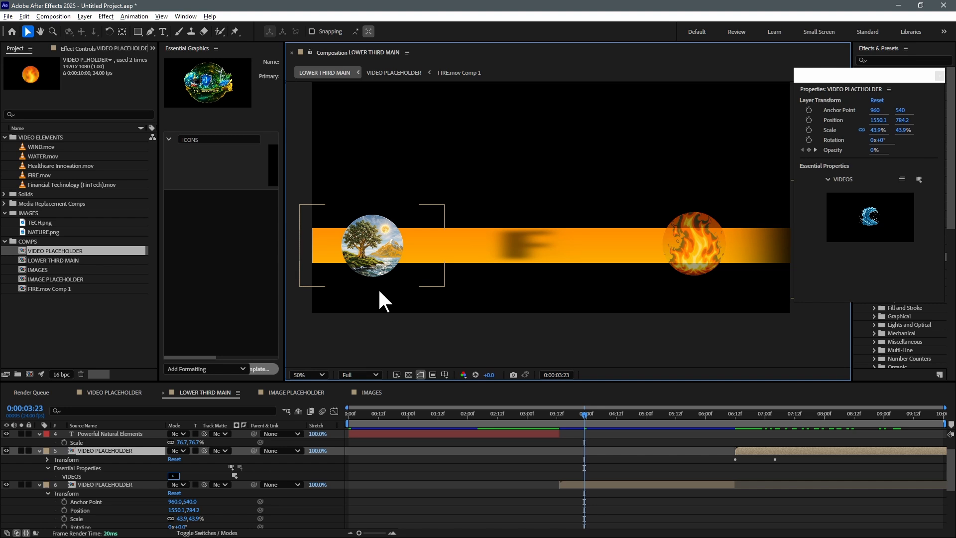
# In the VIDEOS_WATER replacement comp, enlarge WATER.mov to 220% and position it at 1012, 578
pyautogui.doubleClick(35, 202)
pyautogui.doubleClick(50, 213)
pyautogui.moveTo(565, 251); pyautogui.dragTo(578, 261)
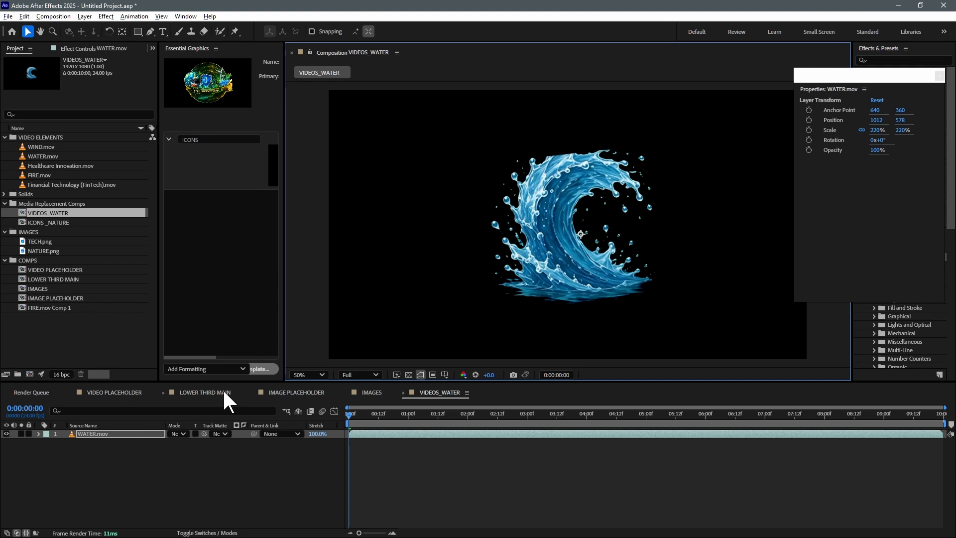
# Return to LOWER THIRD MAIN and change the text of the Fire 2 layer to Water
pyautogui.click(204, 393)
pyautogui.moveTo(598, 419); pyautogui.dragTo(739, 426)
pyautogui.scroll(1, 737, 426)
pyautogui.doubleClick(747, 442)
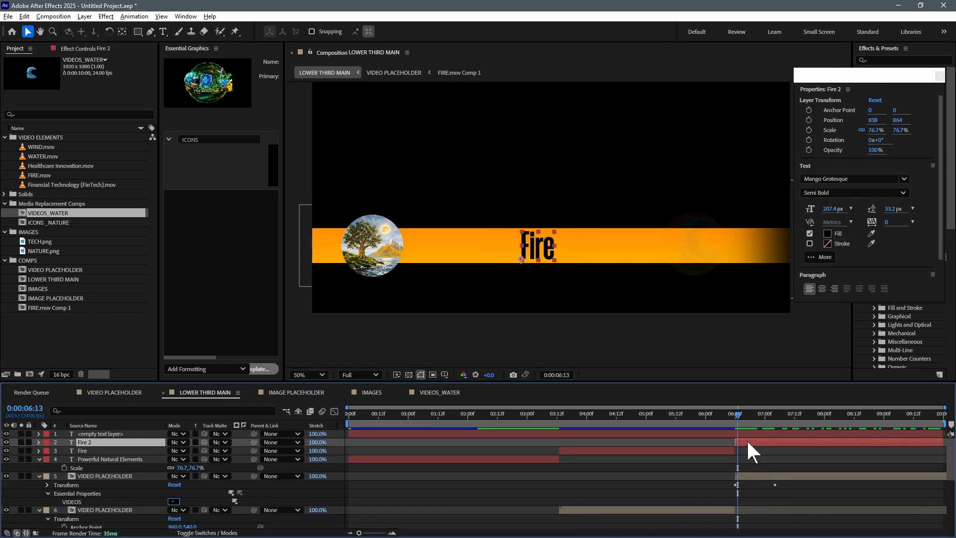
pyautogui.write('Water')
# Apply the Foggy In text animation preset at the start of the Water layer and scrub through the result
pyautogui.moveTo(563, 413); pyautogui.dragTo(736, 424)
pyautogui.moveTo(856, 77); pyautogui.dragTo(761, 78)
pyautogui.doubleClick(909, 257)
pyautogui.moveTo(730, 422); pyautogui.dragTo(944, 448)
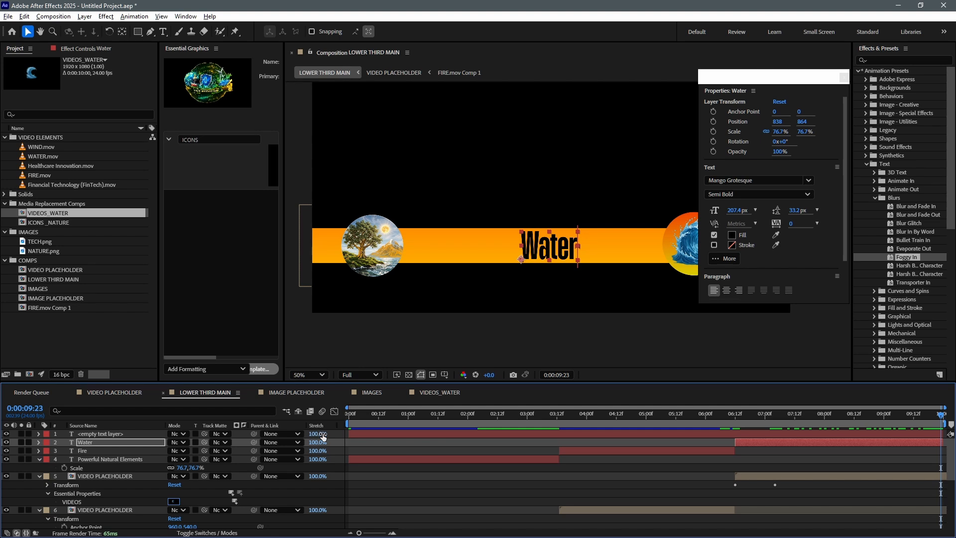
# Extend the duration of the LOWER THIRD MAIN composition to 30 seconds
pyautogui.hotkey('ctrl', 'k')
pyautogui.click(728, 428)
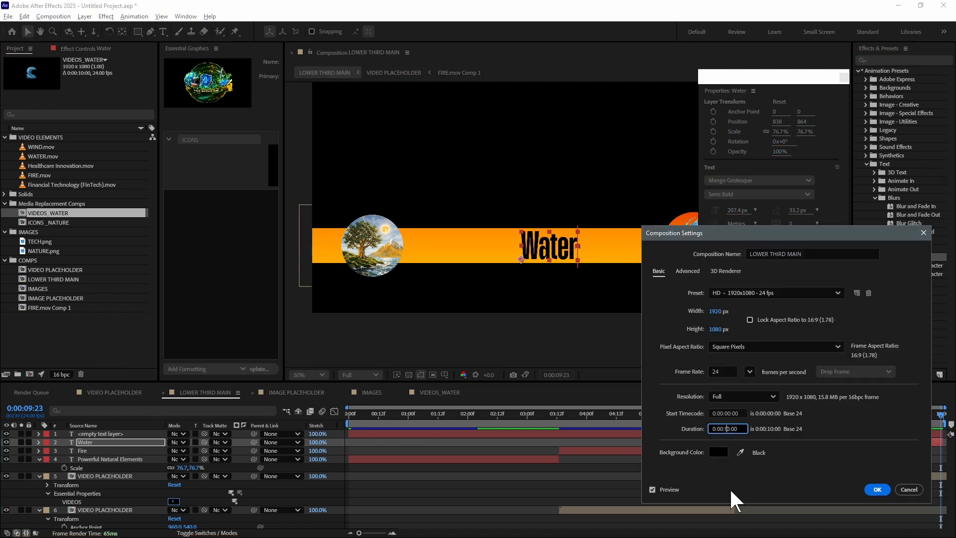
pyautogui.click(878, 489)
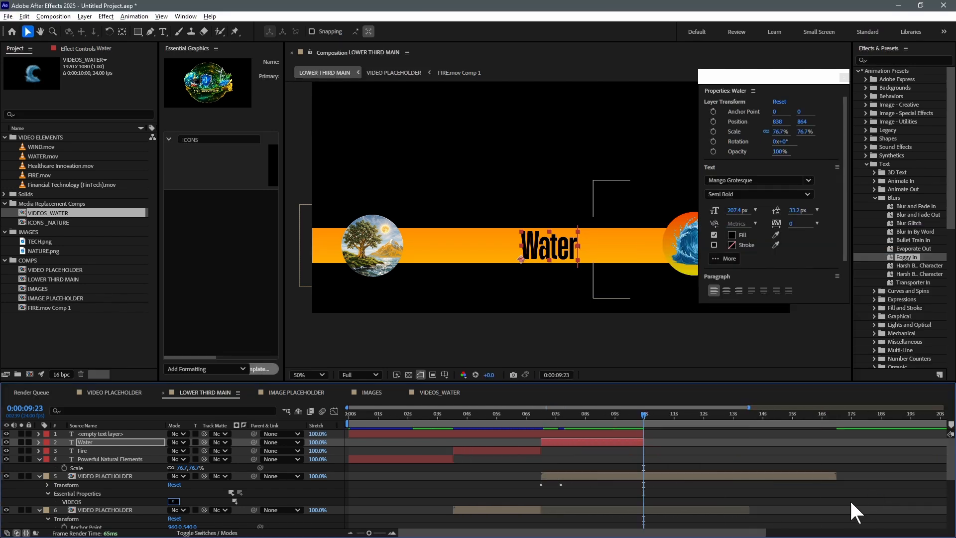
# Enable time remapping on the IMAGE PLACEHOLDER layer, add a keyframe at 0:00:09:23, and stretch the layer's end out along the timeline
pyautogui.click(600, 474)
pyautogui.scroll(-5, 633, 478)
pyautogui.click(117, 474)
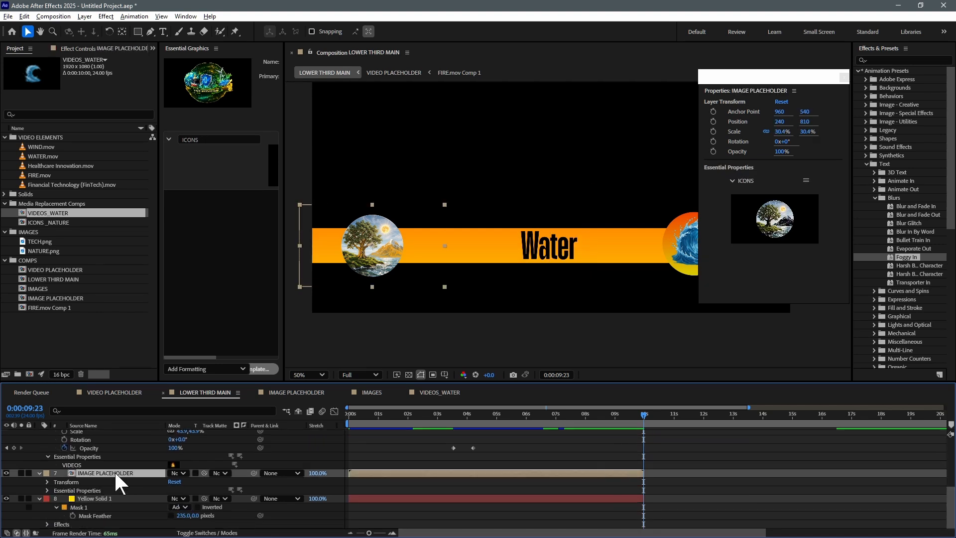
pyautogui.hotkey('ctrl', 'alt', 't')
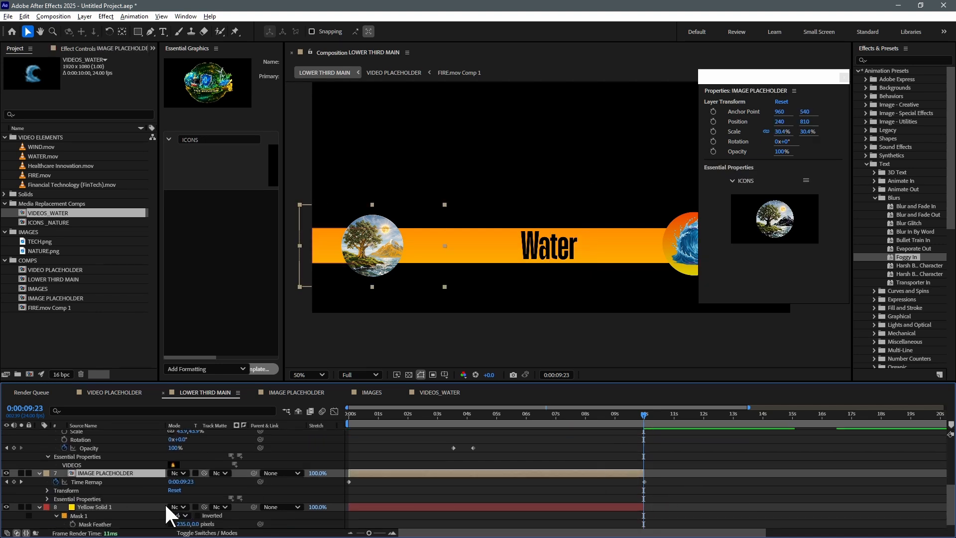
pyautogui.click(14, 482)
pyautogui.moveTo(644, 474); pyautogui.dragTo(946, 473)
# Delete the last Time Remap keyframe of the IMAGE PLACEHOLDER layer, keeping the one at 0:00:09:23
pyautogui.press('-')
pyautogui.moveTo(558, 414)
pyautogui.mouseDown()
pyautogui.moveTo(584, 417)
pyautogui.moveTo(547, 423)
pyautogui.mouseUp()
pyautogui.press('=')
pyautogui.press('=')
pyautogui.press('=')
pyautogui.moveTo(672, 480); pyautogui.dragTo(663, 485)
pyautogui.press('Delete')
pyautogui.moveTo(661, 419)
pyautogui.mouseDown()
pyautogui.moveTo(676, 423)
pyautogui.moveTo(660, 423)
pyautogui.mouseUp()
# Extend the Yellow Solid 1 layer to the end of the 30-second composition
pyautogui.scroll(-1, 641, 493)
pyautogui.click(641, 498)
pyautogui.press('-')
pyautogui.press('-')
pyautogui.press('-')
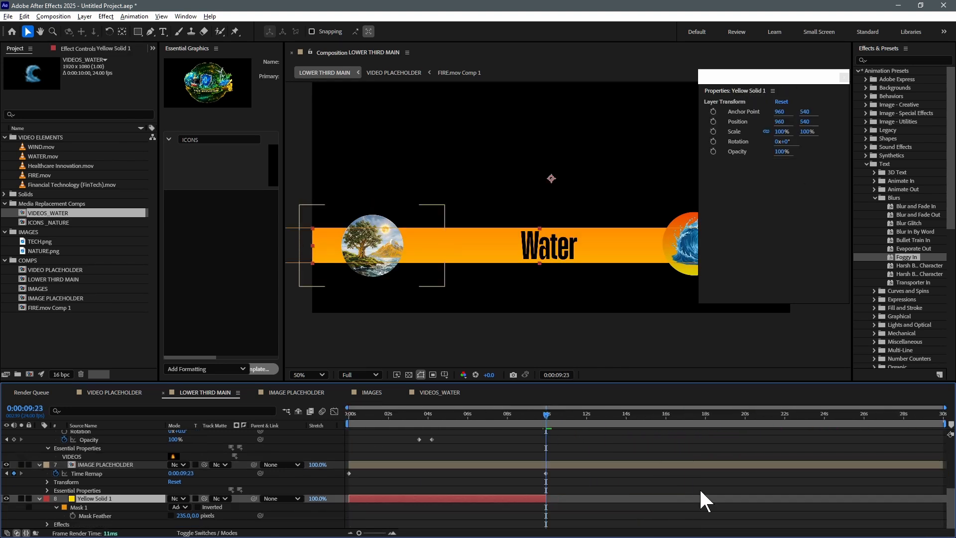
pyautogui.moveTo(547, 499); pyautogui.dragTo(944, 498)
# Split the water VIDEO PLACEHOLDER layer at 0:00:09:08 and shift the new segment's content so its opacity fade-in begins there
pyautogui.moveTo(550, 415)
pyautogui.mouseDown()
pyautogui.moveTo(589, 411)
pyautogui.moveTo(534, 415)
pyautogui.mouseUp()
pyautogui.scroll(4, 579, 484)
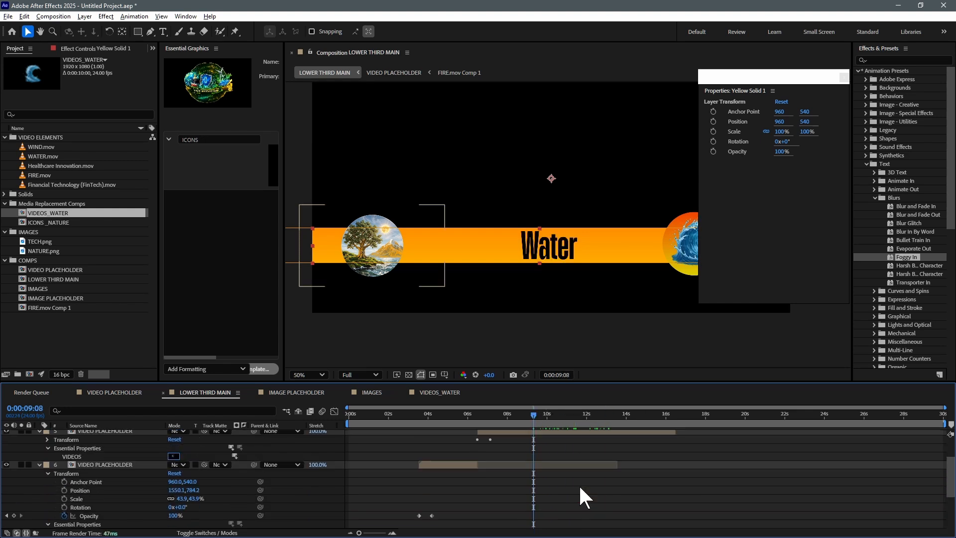
pyautogui.click(534, 455)
pyautogui.hotkey('ctrl', 'shift', 'd')
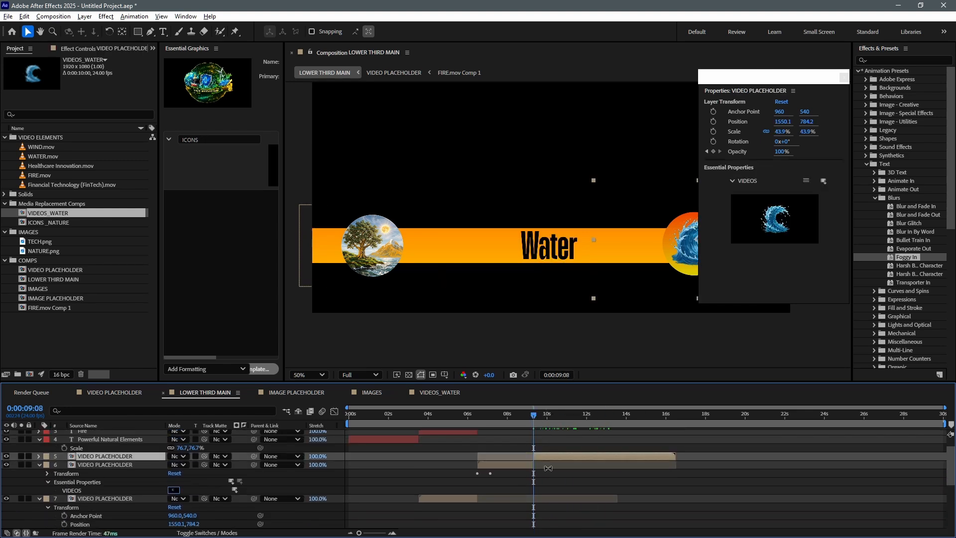
pyautogui.moveTo(549, 462); pyautogui.dragTo(488, 454)
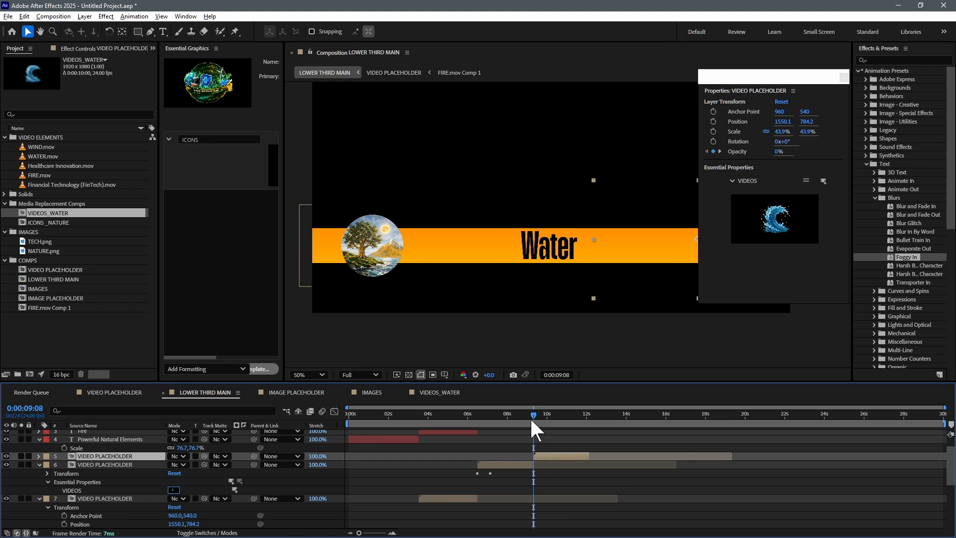
# Replace the VIDEOS media property of the new VIDEO PLACEHOLDER segment with WIND.mov
pyautogui.moveTo(531, 420); pyautogui.dragTo(556, 415)
pyautogui.click(40, 457)
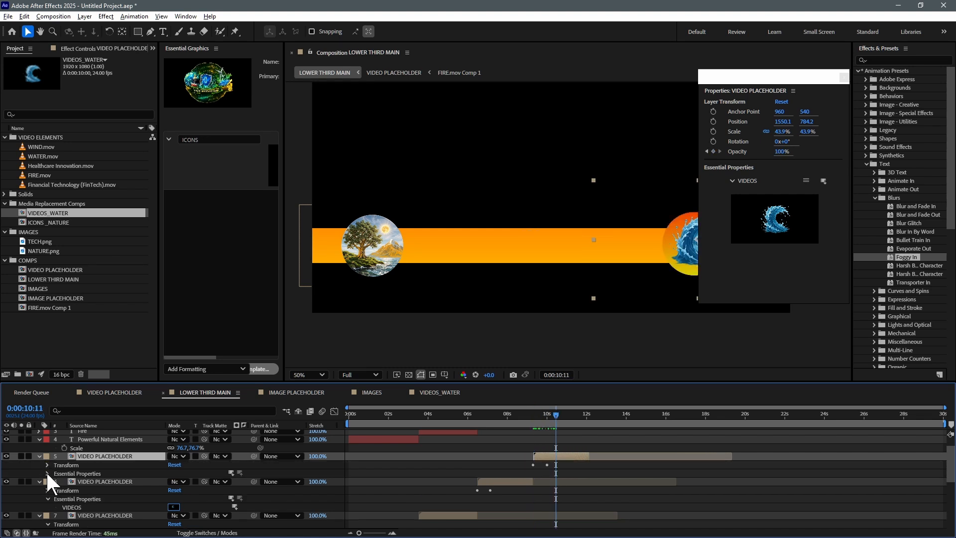
pyautogui.click(47, 473)
pyautogui.click(72, 481)
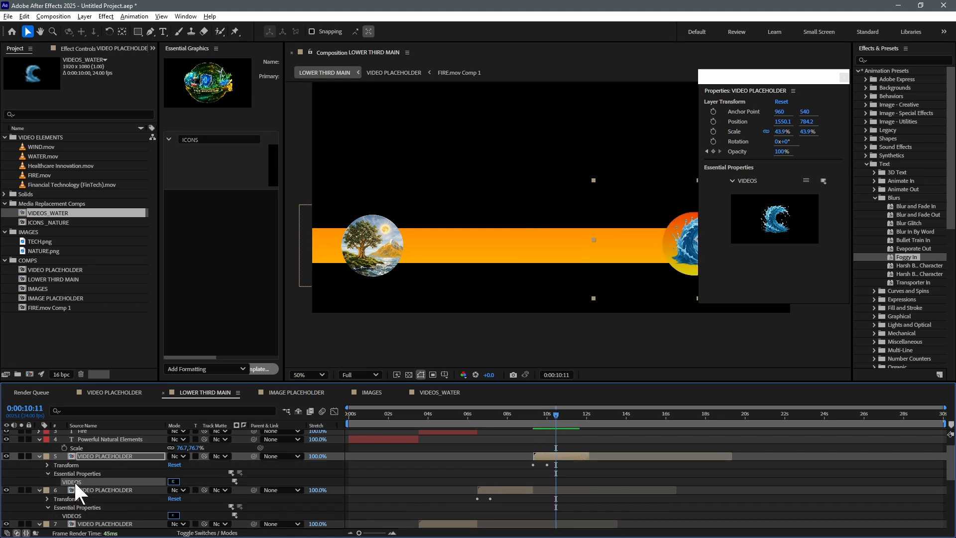
pyautogui.moveTo(38, 143); pyautogui.dragTo(78, 481)
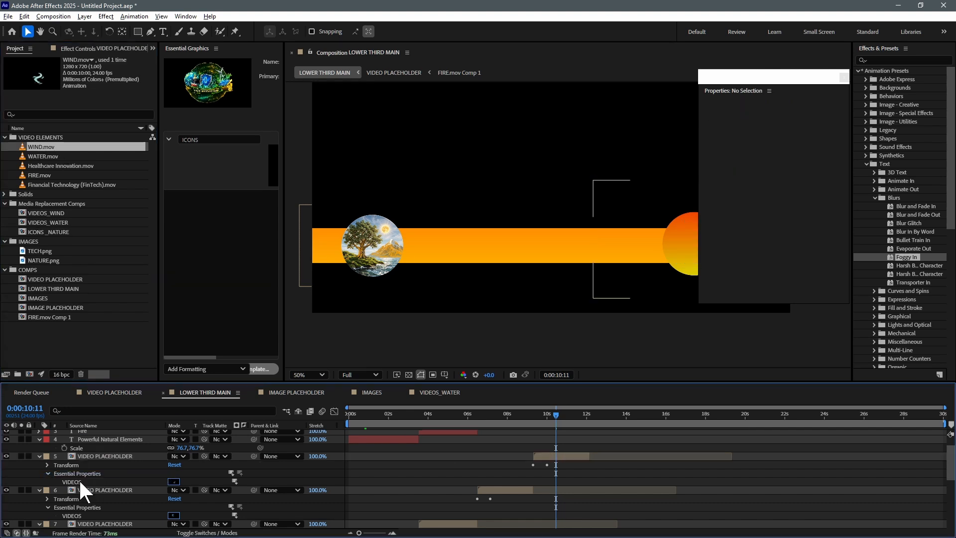
# Scale and reposition WIND.mov in the VIDEOS_WIND comp so the tornado sits inside the circle, and return to LOWER THIRD MAIN
pyautogui.moveTo(612, 259); pyautogui.dragTo(574, 264)
pyautogui.moveTo(556, 416); pyautogui.dragTo(566, 416)
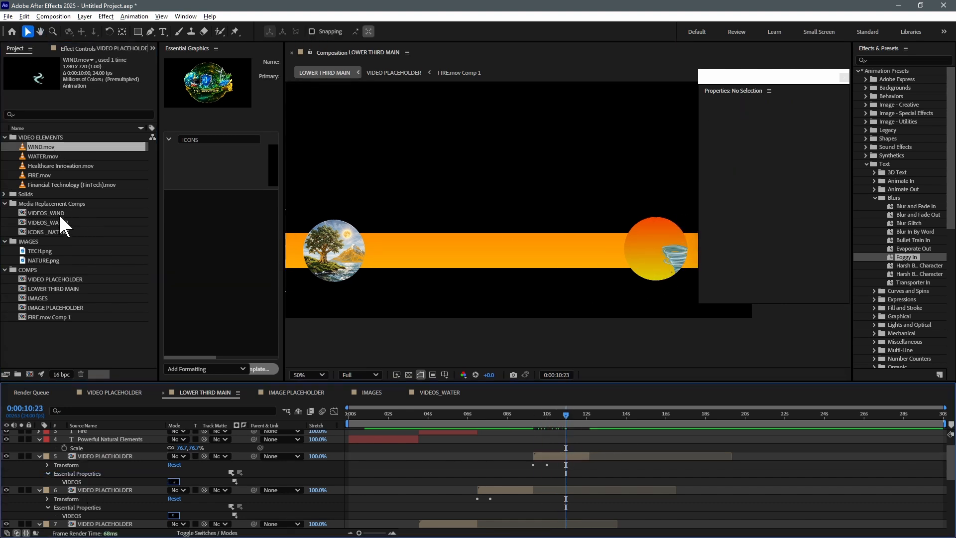
pyautogui.doubleClick(46, 213)
pyautogui.click(648, 249)
pyautogui.press('s')
pyautogui.moveTo(194, 448); pyautogui.dragTo(506, 453)
pyautogui.moveTo(569, 321); pyautogui.dragTo(531, 290)
pyautogui.click(202, 393)
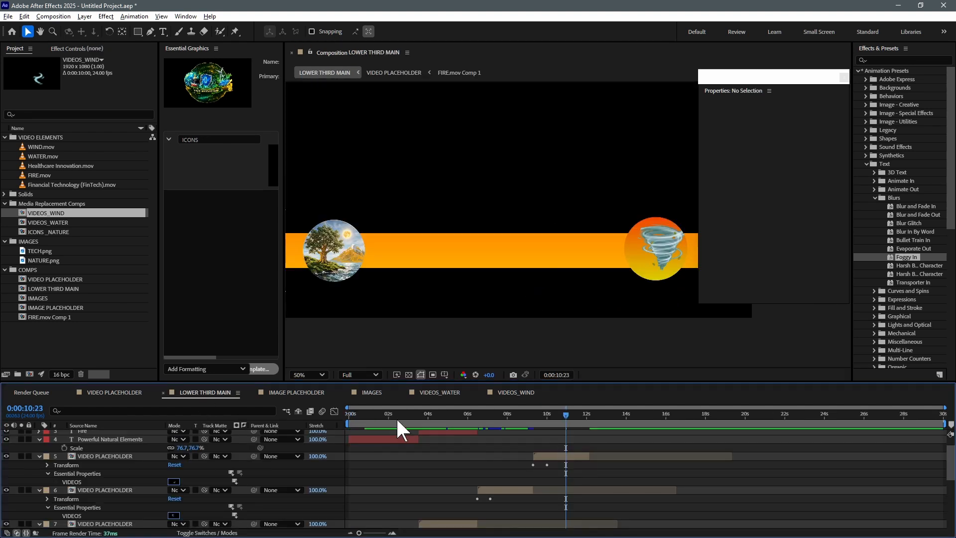
pyautogui.click(516, 392)
pyautogui.click(202, 392)
pyautogui.click(297, 392)
pyautogui.click(205, 392)
# Split the Water text layer at 0:00:09:08 and extend its second part, the empty text layer and the wind VIDEO PLACEHOLDER to about 0:00:12:19
pyautogui.moveTo(594, 417)
pyautogui.mouseDown()
pyautogui.moveTo(528, 417)
pyautogui.moveTo(575, 417)
pyautogui.moveTo(565, 417)
pyautogui.moveTo(563, 441)
pyautogui.moveTo(574, 445)
pyautogui.moveTo(533, 450)
pyautogui.moveTo(547, 434)
pyautogui.moveTo(603, 434)
pyautogui.mouseUp()
pyautogui.scroll(1, 514, 442)
pyautogui.click(514, 441)
pyautogui.hotkey('ctrl', 'd')
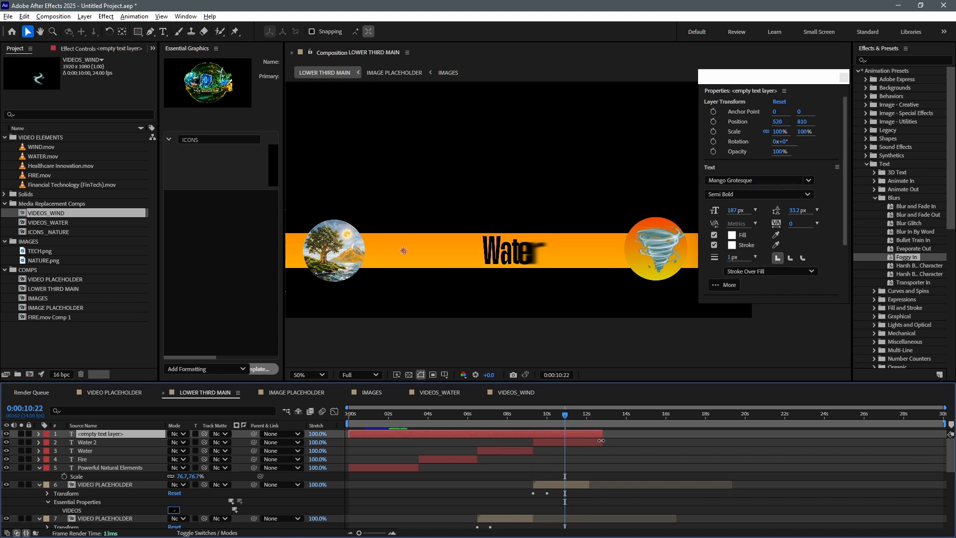
pyautogui.click(590, 485)
# Change the text of the Water 2 layer to Wind
pyautogui.moveTo(528, 415); pyautogui.dragTo(583, 418)
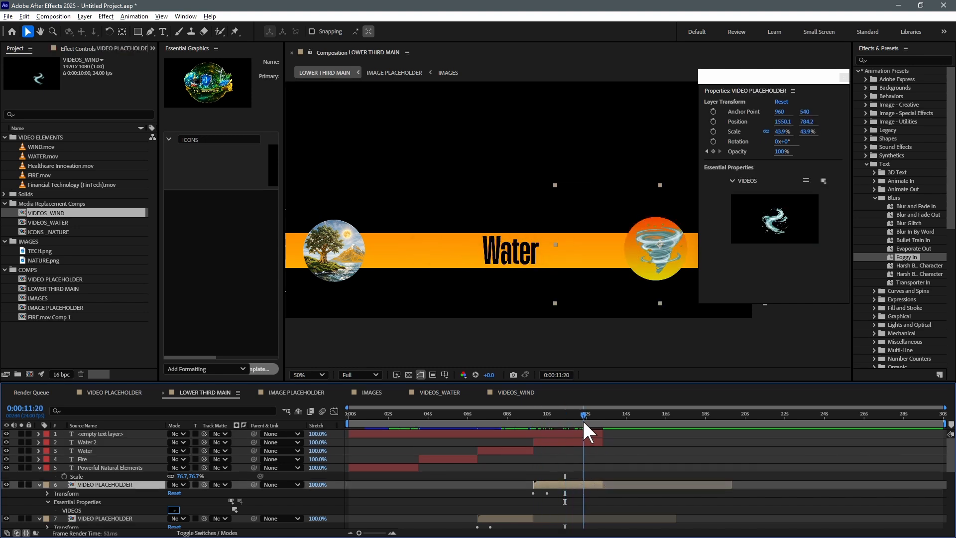
pyautogui.click(553, 441)
pyautogui.doubleClick(553, 441)
pyautogui.write('W')
pyautogui.click(28, 32)
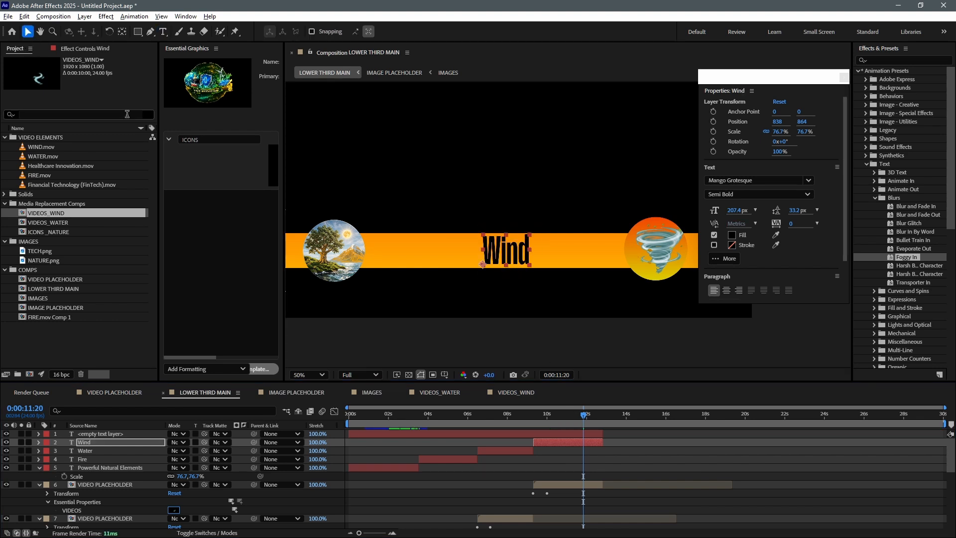
# Set the work area's end at 0:00:12:19 and trim the composition to the work area
pyautogui.moveTo(524, 416); pyautogui.dragTo(595, 420)
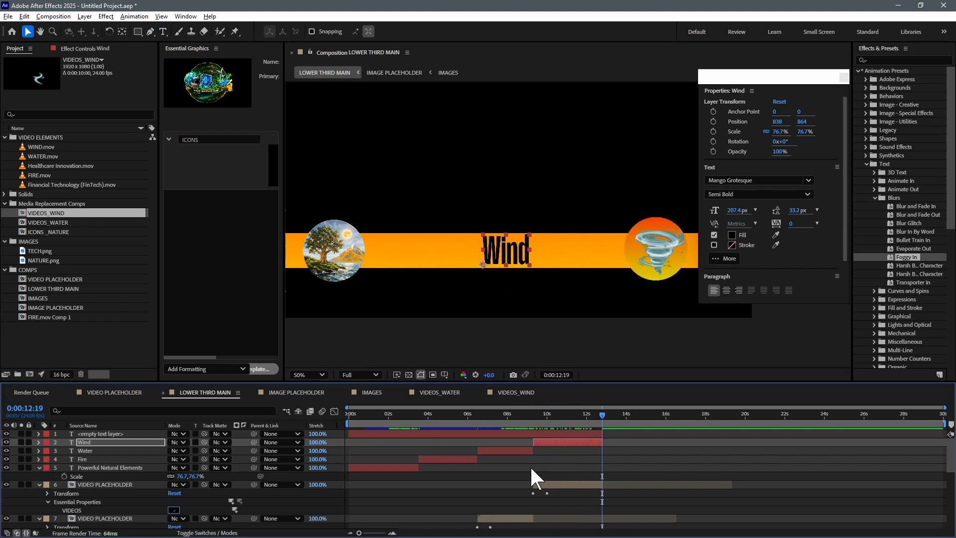
pyautogui.press('n')
pyautogui.hotkey('ctrl', 'shift', 'x')
# Play the LOWER THIRD MAIN animation from the start in a maximized view with the floating Properties window closed, and restore the workspace
pyautogui.moveTo(398, 416); pyautogui.dragTo(338, 419)
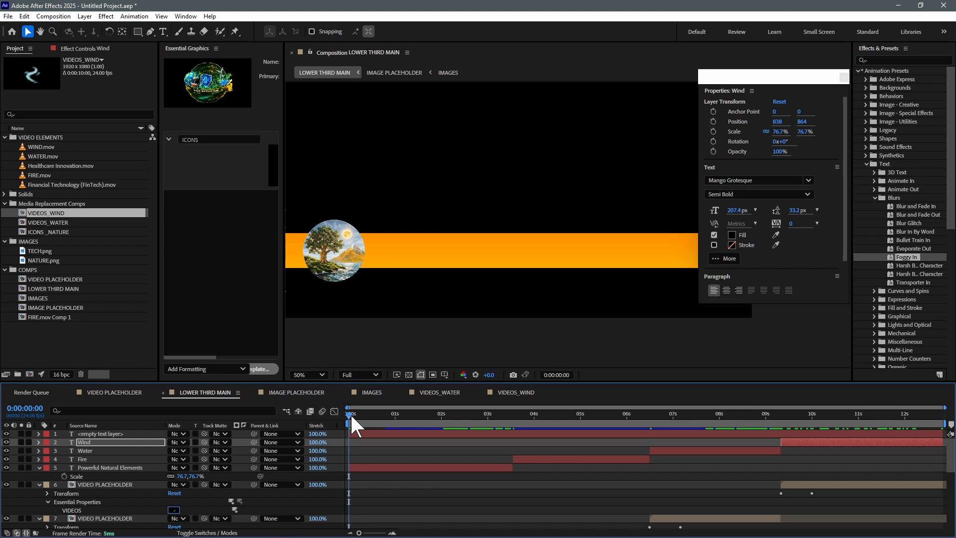
pyautogui.moveTo(515, 188); pyautogui.dragTo(507, 189)
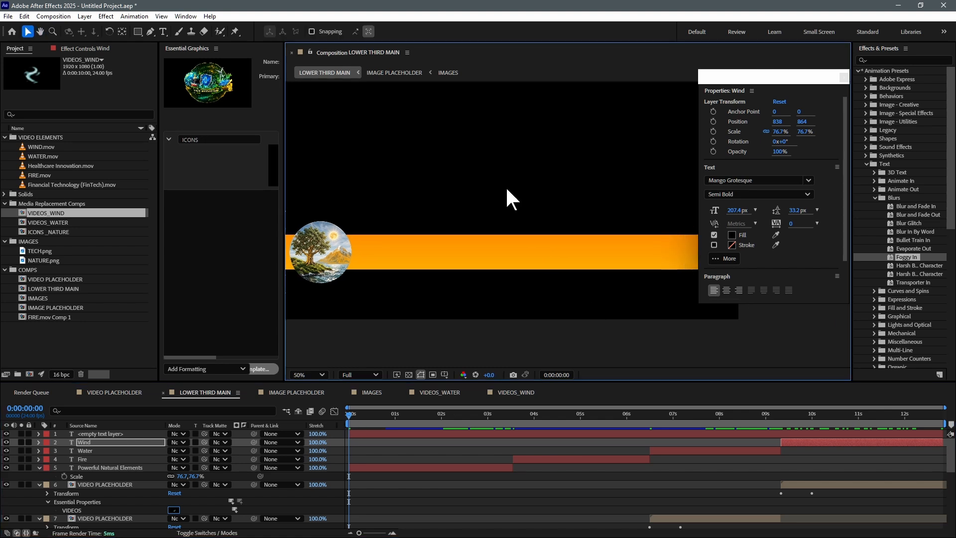
pyautogui.press('`')
pyautogui.moveTo(515, 235); pyautogui.dragTo(523, 233)
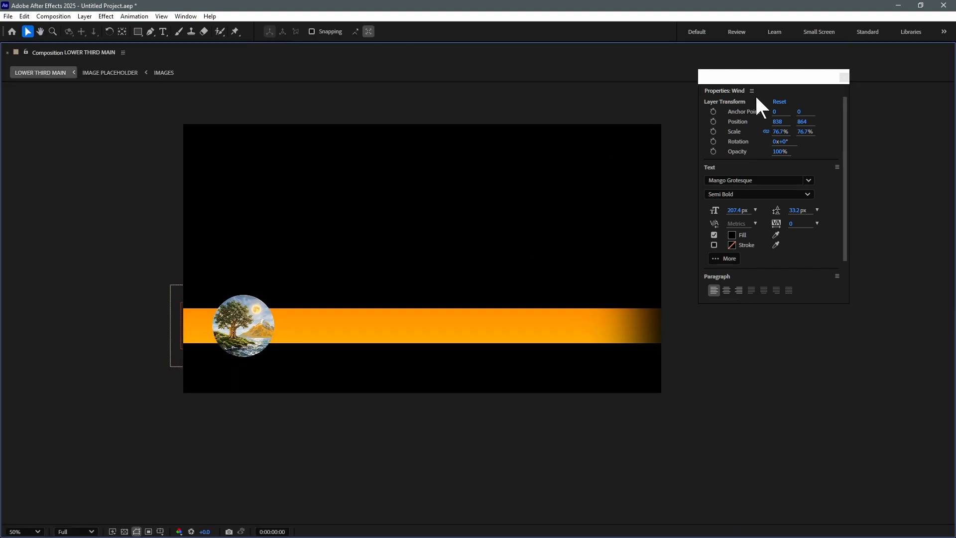
pyautogui.click(844, 77)
pyautogui.moveTo(446, 263); pyautogui.dragTo(481, 275)
pyautogui.press('space')
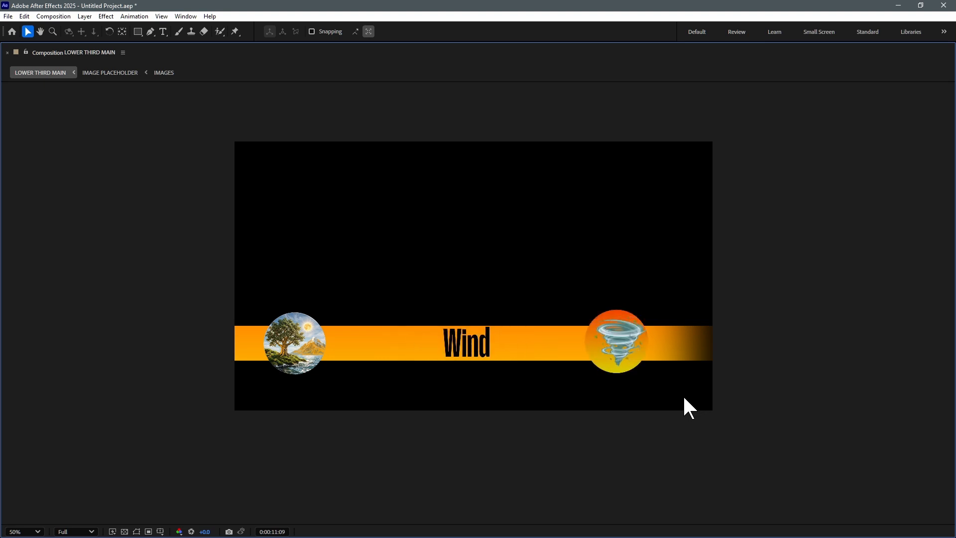
pyautogui.press('space')
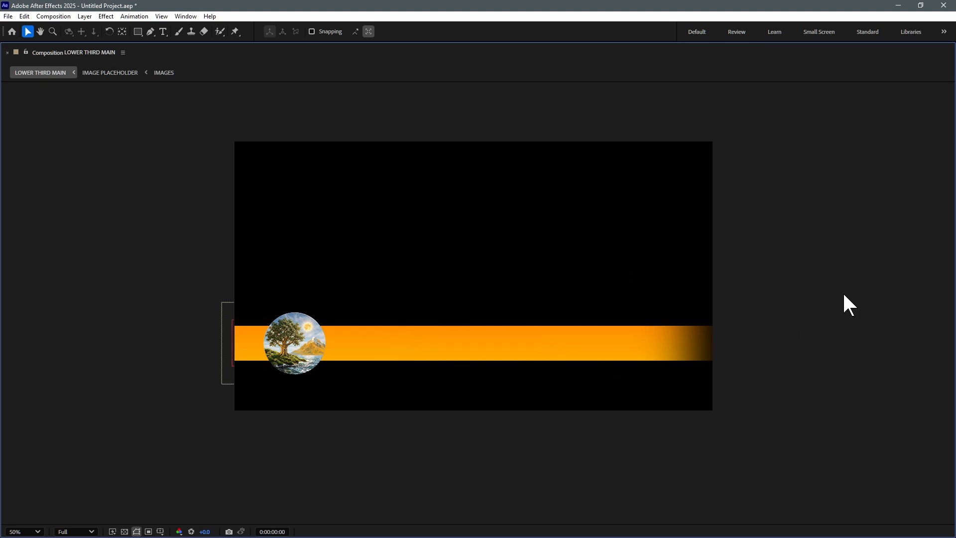
pyautogui.press('`')
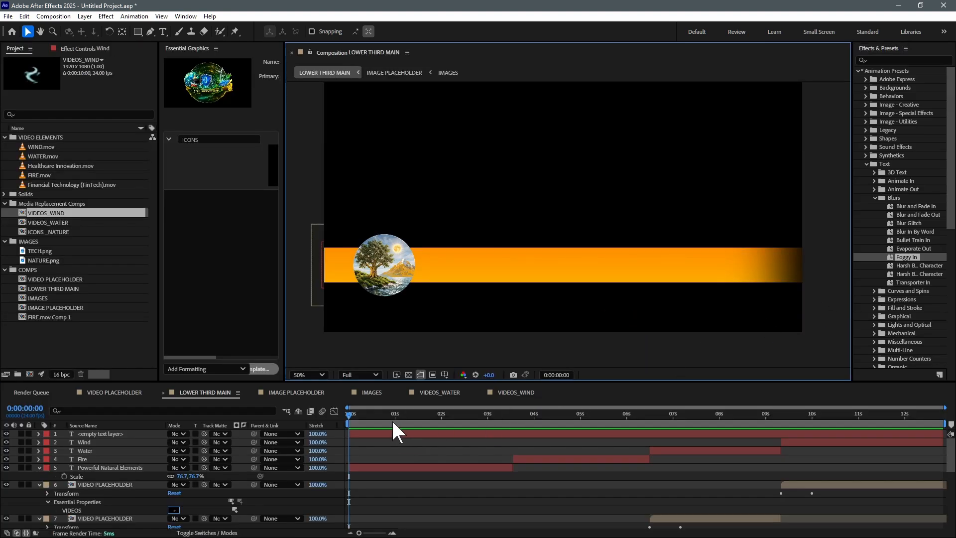